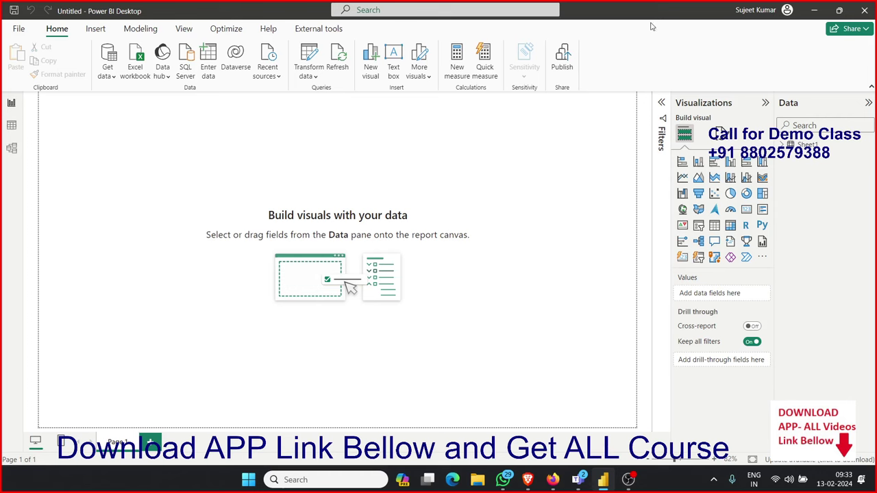
# Switch to Table view to display the Sheet1 table and its 9,650 rows.
pyautogui.click(11, 126)
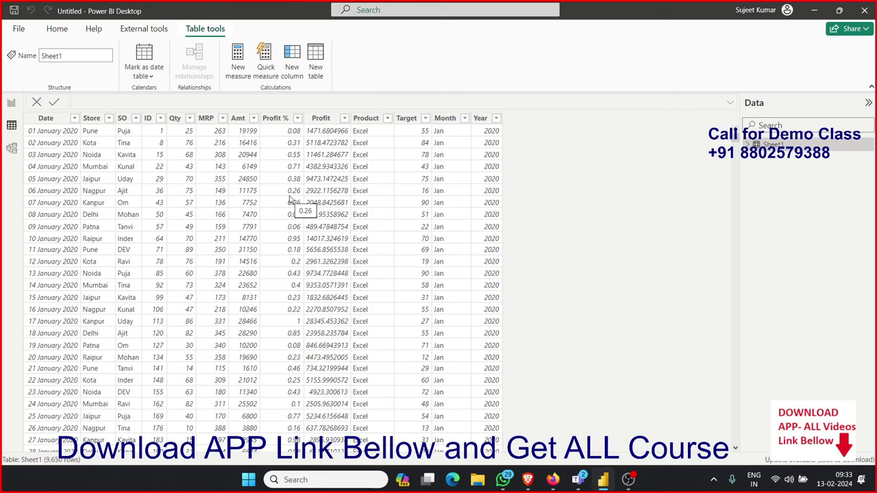
pyautogui.click(75, 119)
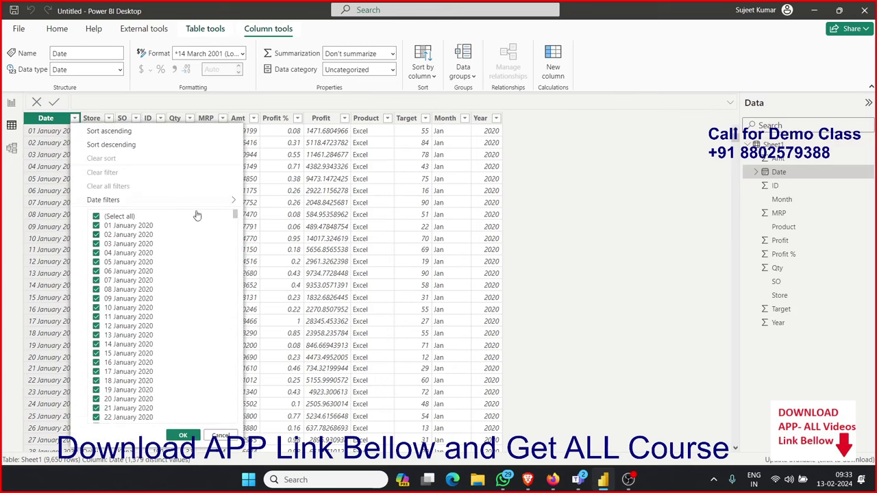
pyautogui.moveTo(237, 221)
pyautogui.mouseDown()
pyautogui.moveTo(234, 428)
pyautogui.moveTo(241, 217)
pyautogui.mouseUp()
pyautogui.click(581, 272)
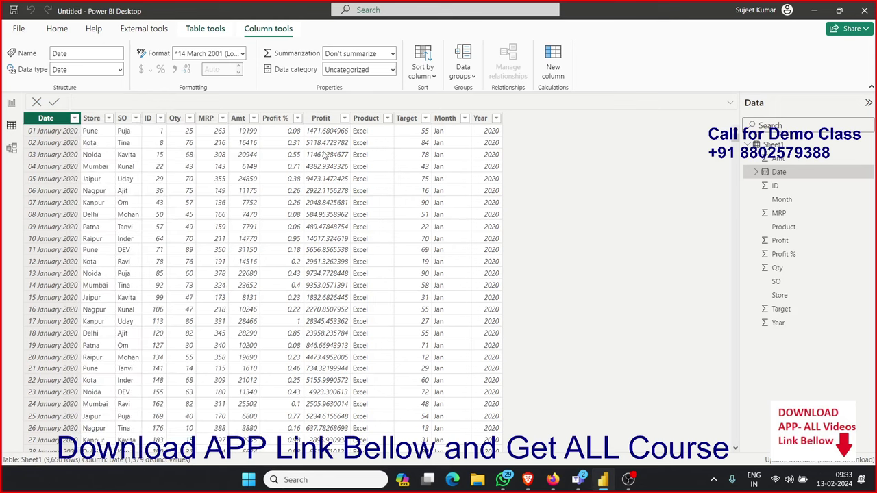
pyautogui.click(94, 126)
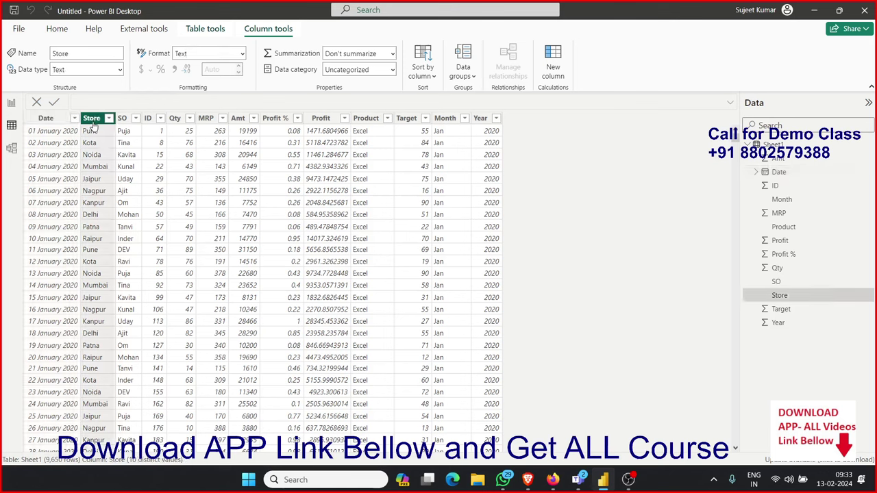
pyautogui.click(123, 128)
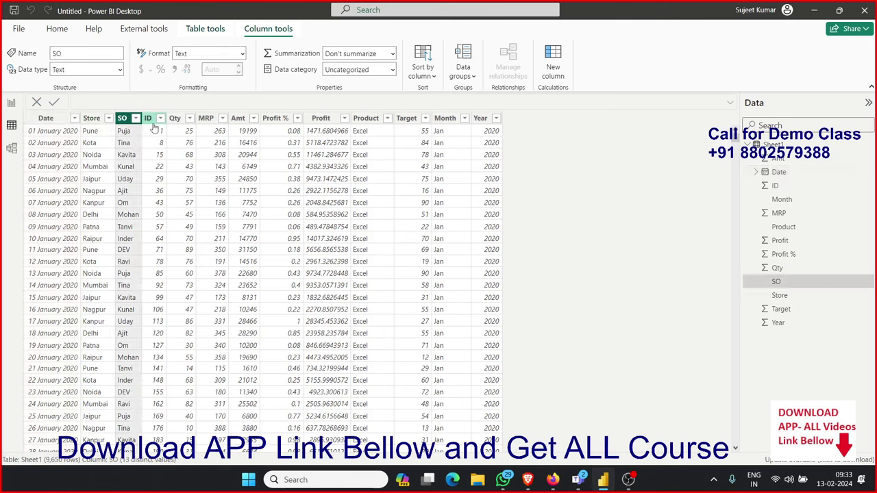
pyautogui.click(150, 130)
pyautogui.click(175, 123)
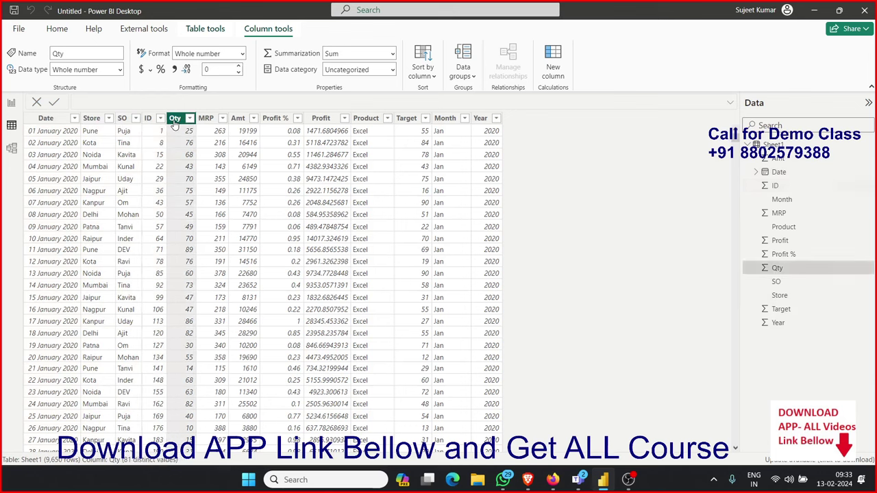
pyautogui.click(201, 120)
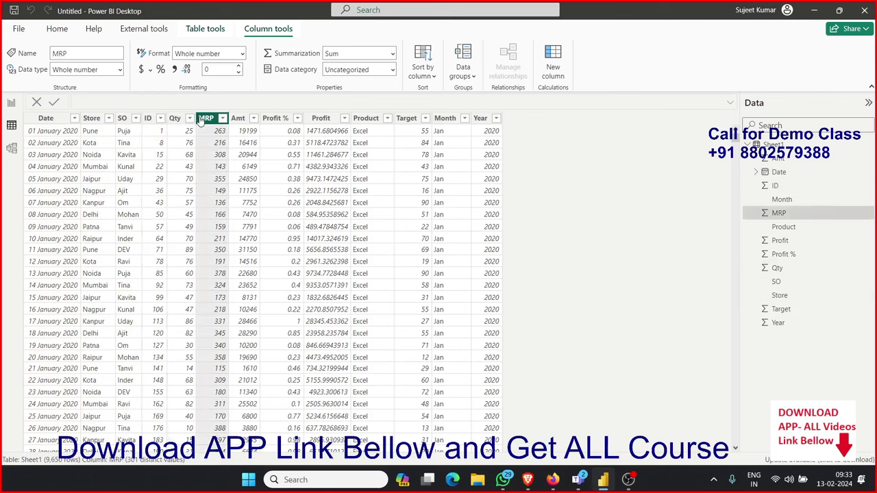
pyautogui.click(233, 121)
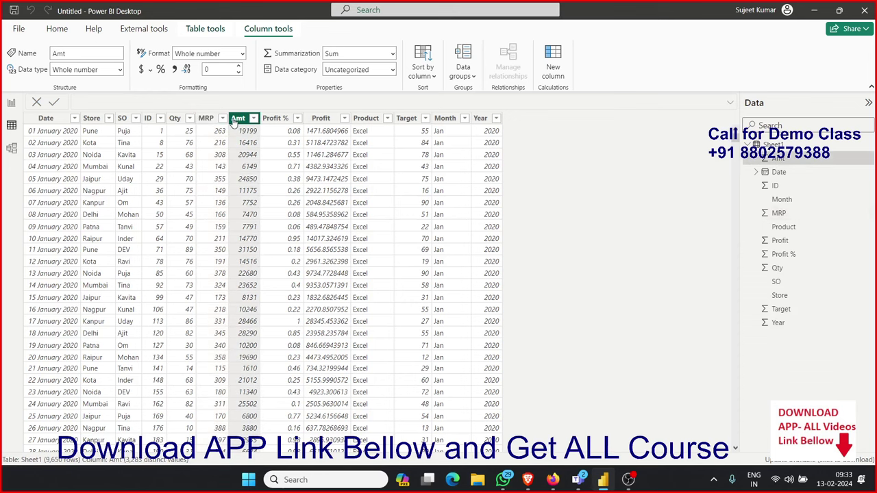
# Format Profit % as a percentage and Profit with 0 decimals, then check Product and Target.
pyautogui.click(274, 122)
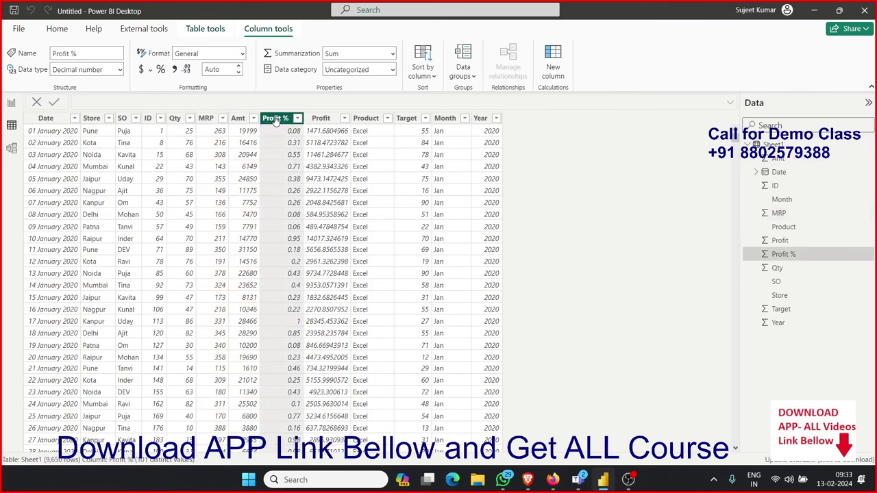
pyautogui.click(160, 69)
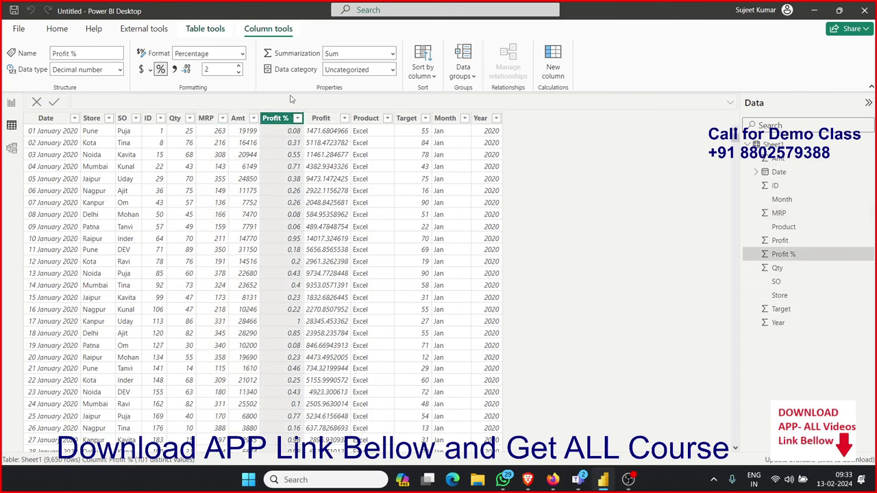
pyautogui.click(317, 120)
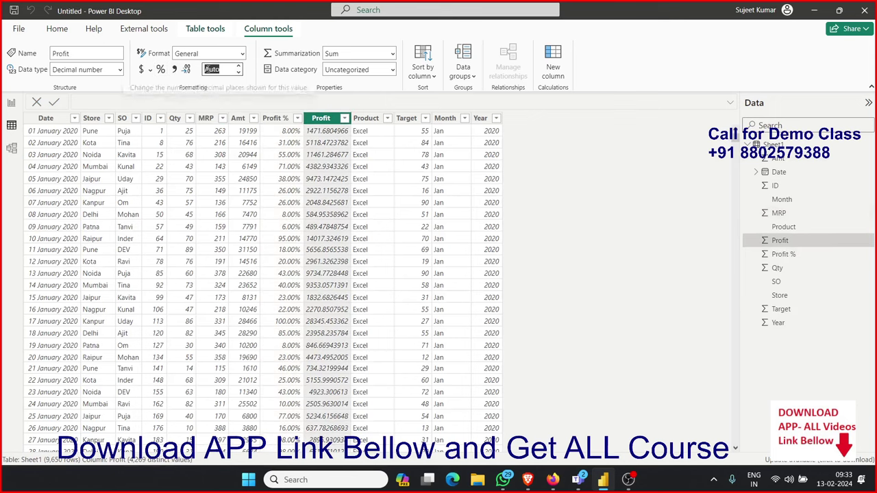
pyautogui.press('Return')
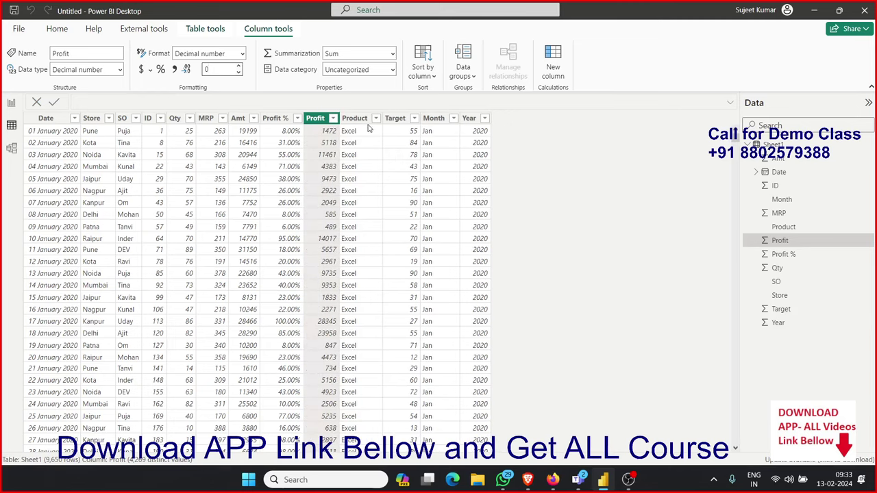
pyautogui.click(367, 120)
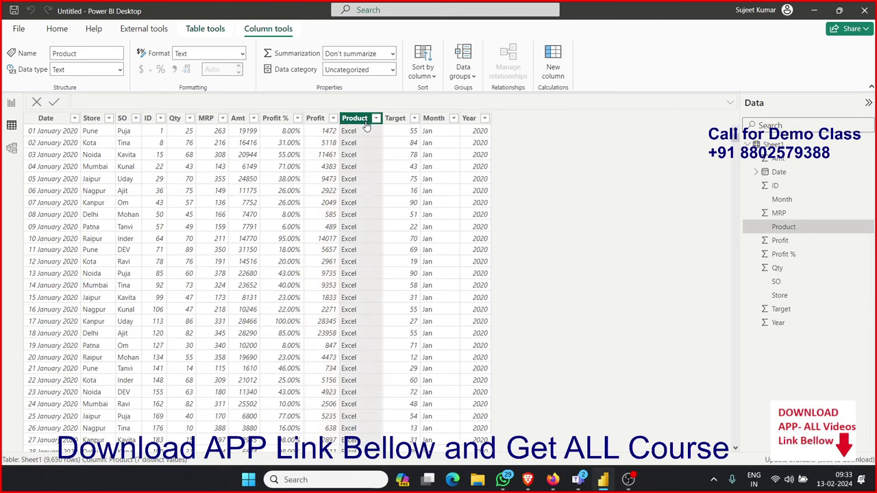
pyautogui.click(397, 122)
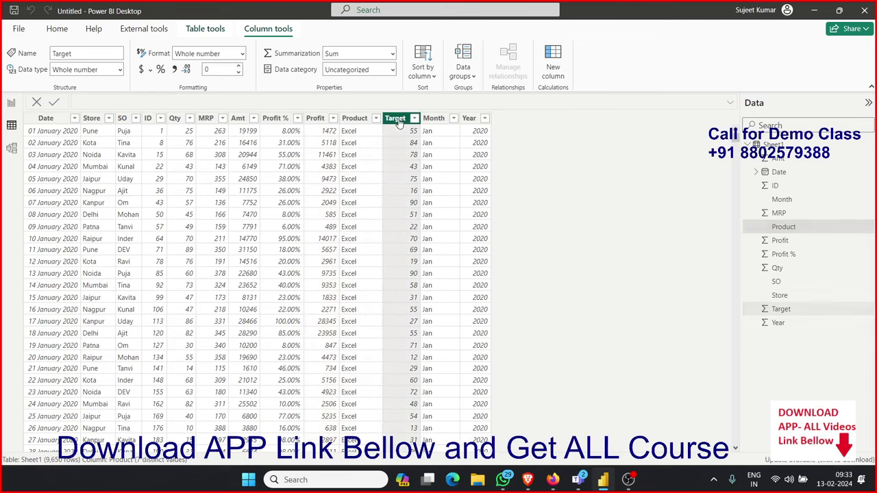
pyautogui.click(161, 155)
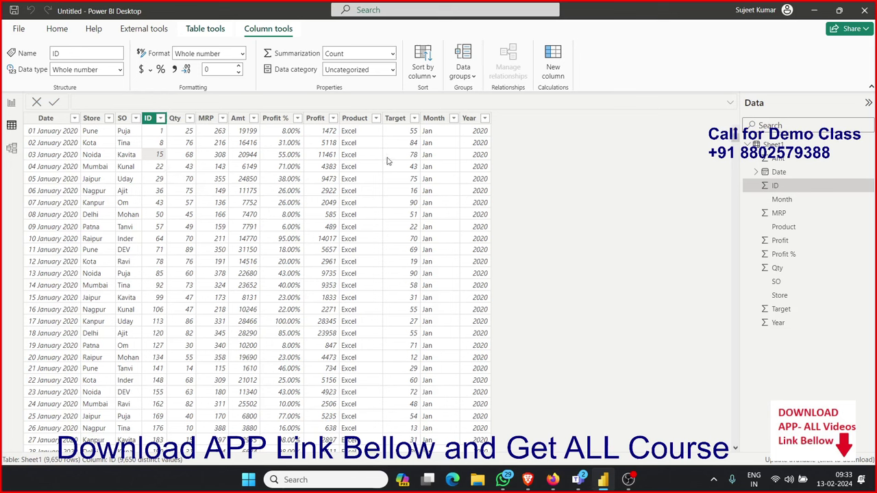
pyautogui.click(408, 156)
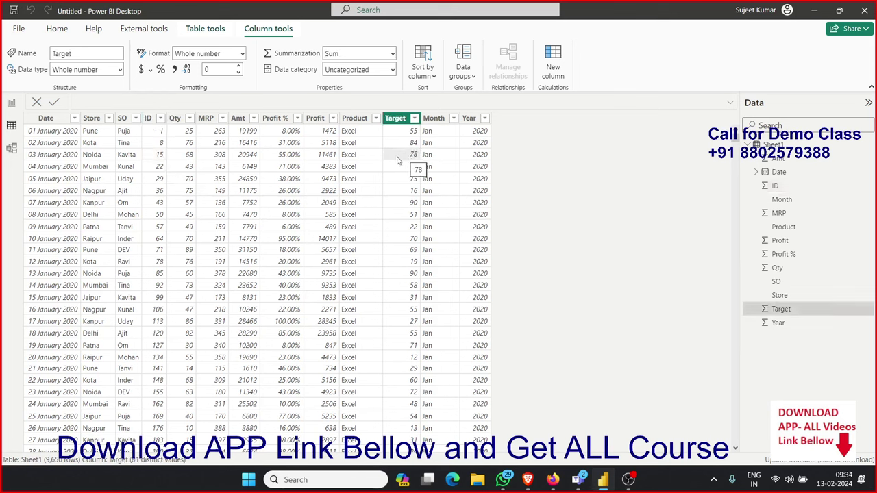
pyautogui.click(189, 166)
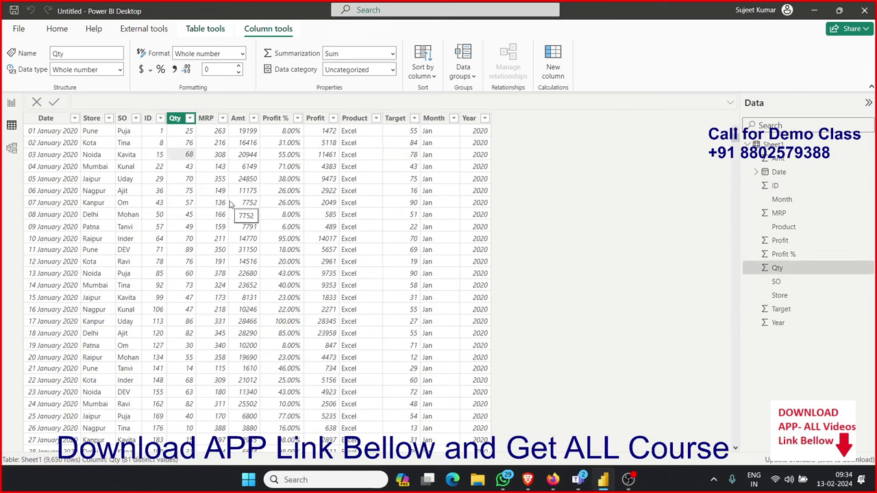
pyautogui.click(398, 157)
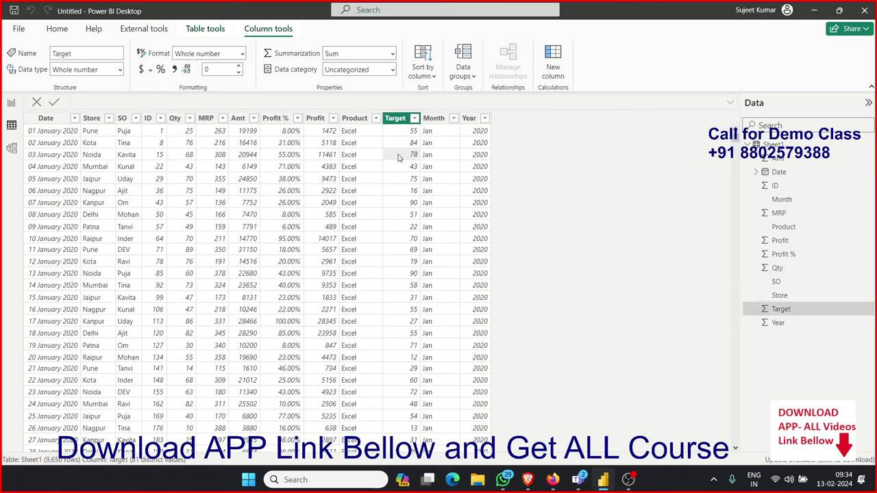
pyautogui.click(476, 170)
pyautogui.scroll(-5, 349, 226)
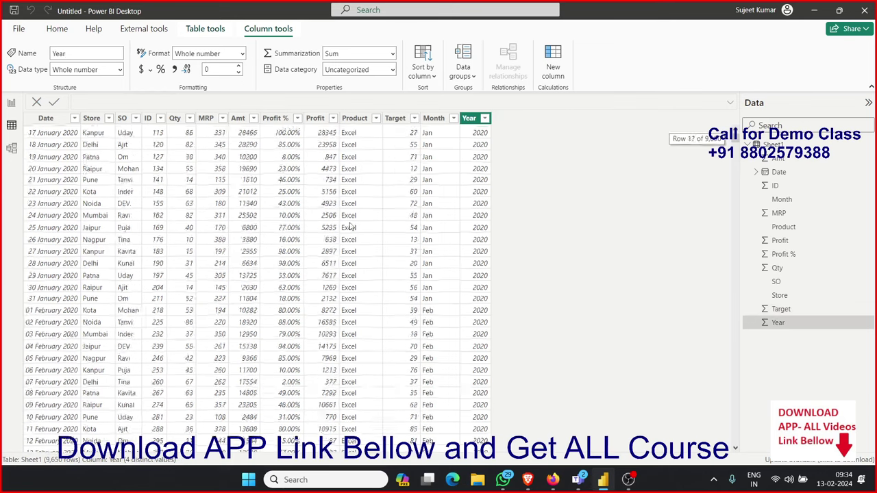
pyautogui.scroll(3, 350, 226)
pyautogui.scroll(2, 349, 226)
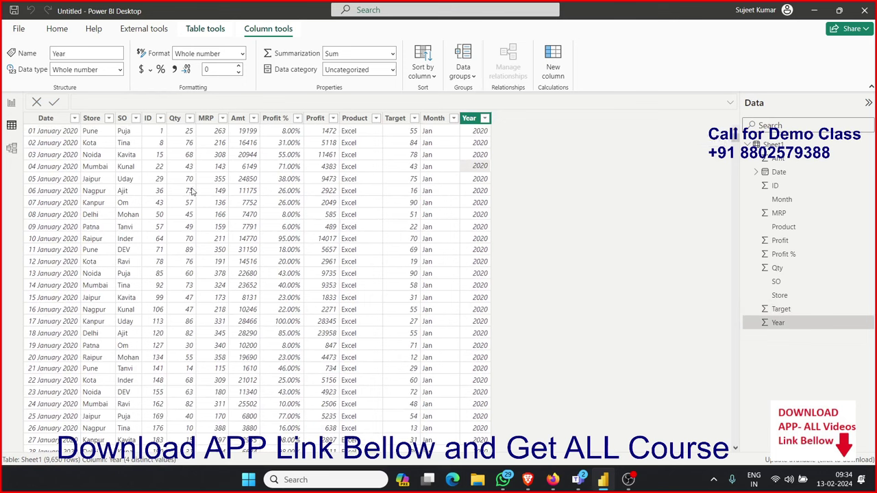
# Go back to the empty report canvas after briefly revisiting the Sheet1 table.
pyautogui.click(11, 103)
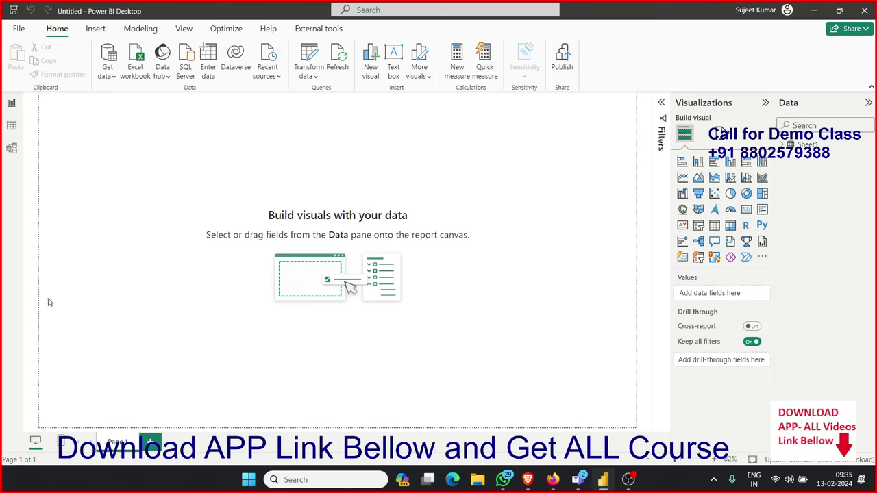
pyautogui.click(12, 126)
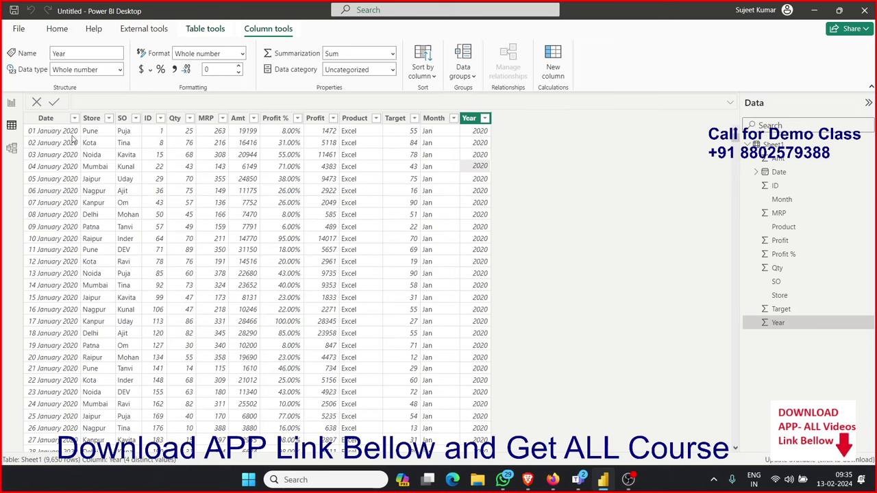
pyautogui.click(11, 104)
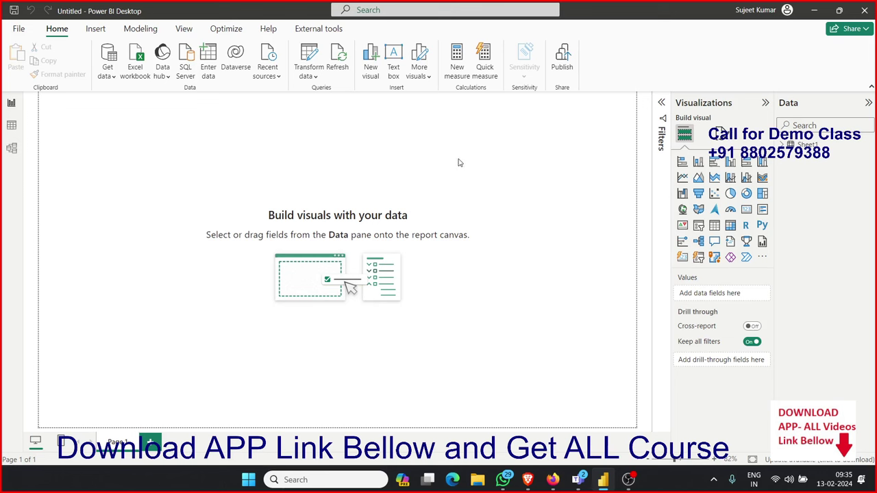
# Set the report page's wallpaper colour to light grey.
pyautogui.click(720, 134)
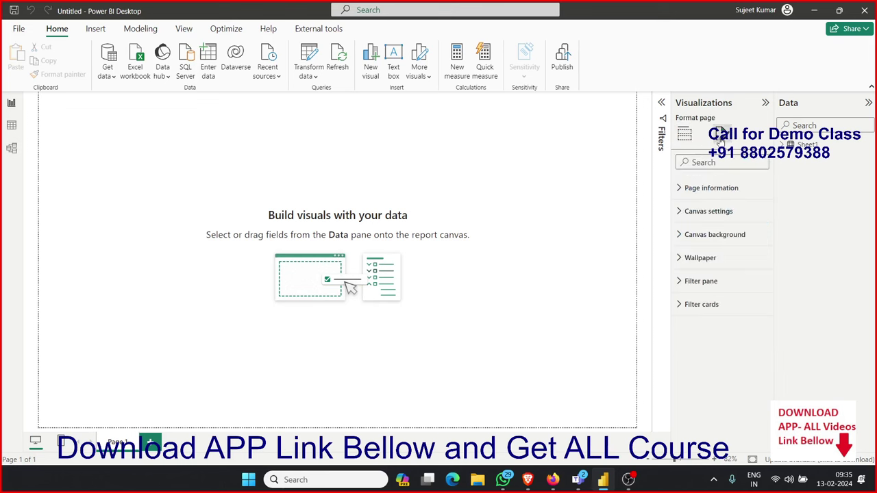
pyautogui.click(701, 214)
pyautogui.click(701, 214)
pyautogui.click(708, 235)
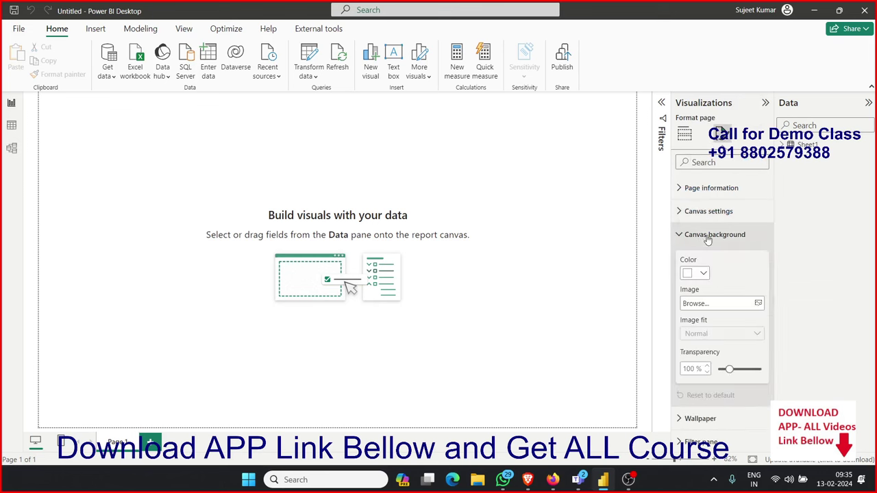
pyautogui.click(709, 237)
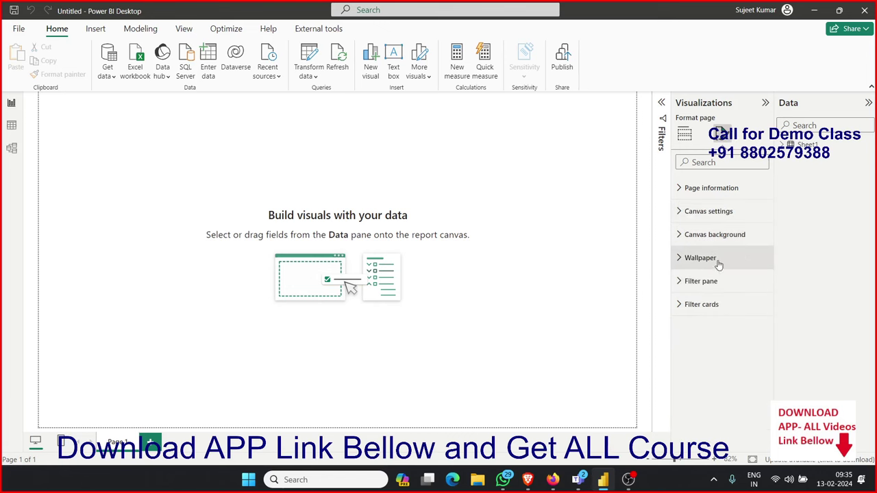
pyautogui.click(716, 261)
pyautogui.click(703, 297)
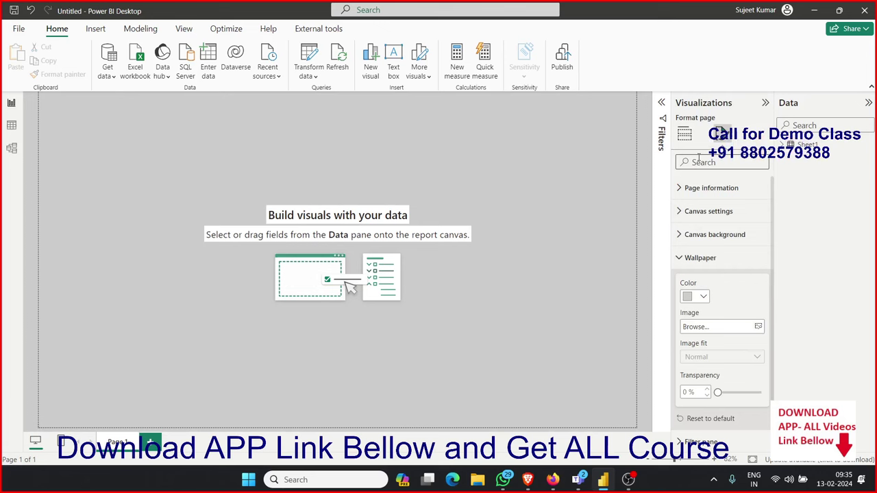
pyautogui.click(695, 157)
pyautogui.click(434, 139)
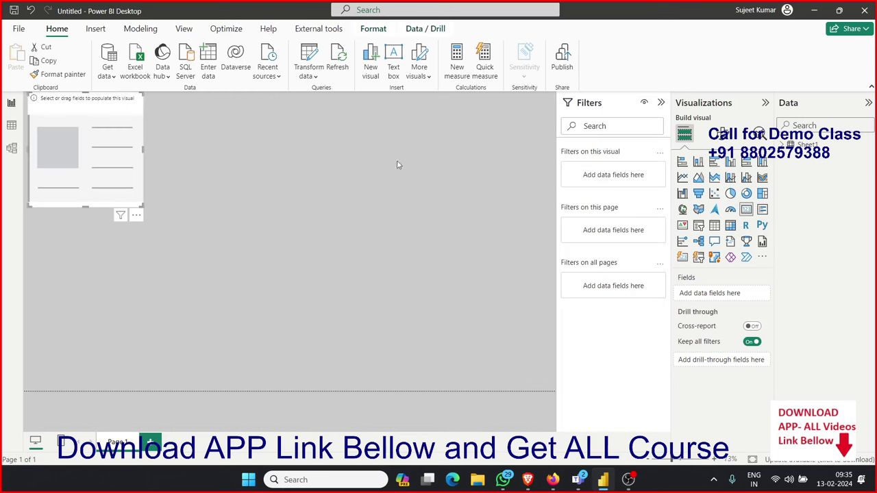
# Add a card visual at the top-left filled with Sum of Qty, showing 487K.
pyautogui.click(745, 211)
pyautogui.moveTo(136, 199); pyautogui.dragTo(125, 172)
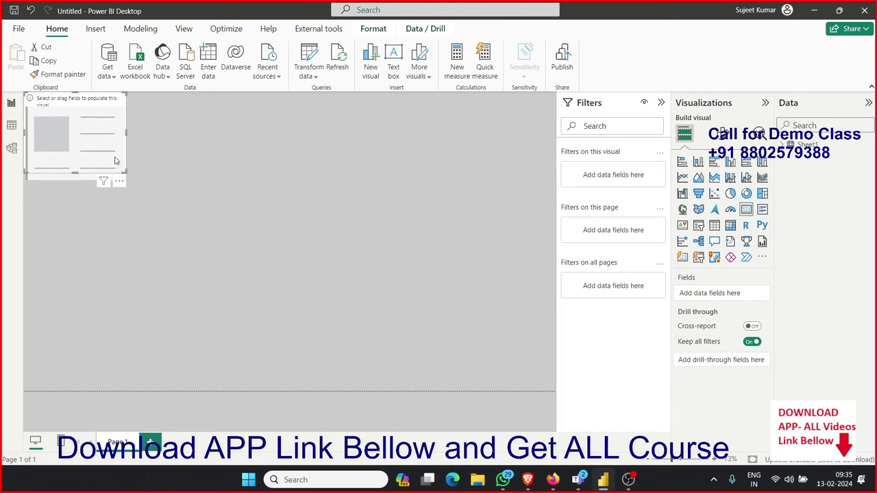
pyautogui.click(782, 145)
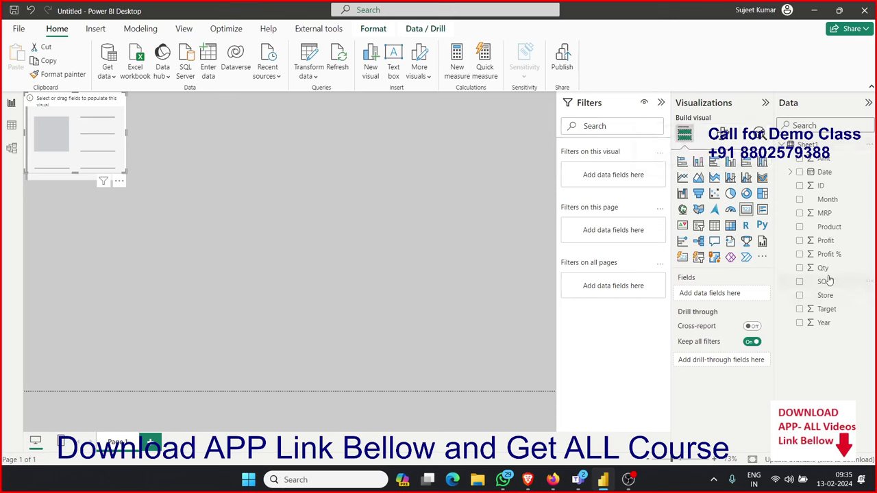
pyautogui.moveTo(827, 273)
pyautogui.mouseDown()
pyautogui.moveTo(120, 163)
pyautogui.moveTo(113, 141)
pyautogui.mouseUp()
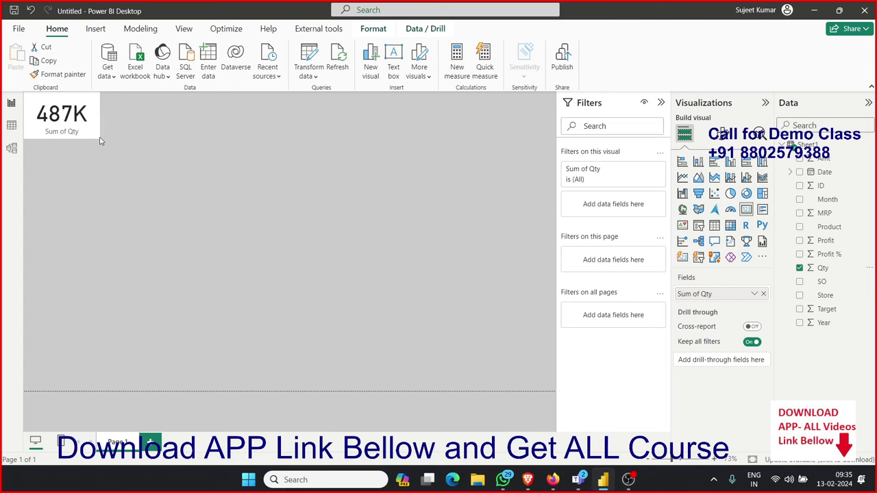
# Enlarge the 487K card and nudge it slightly into place.
pyautogui.moveTo(114, 140); pyautogui.dragTo(121, 146)
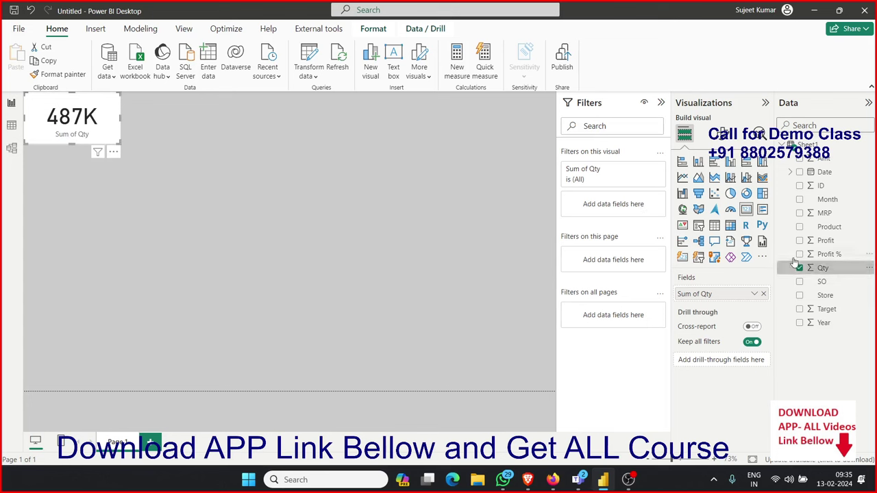
pyautogui.click(387, 256)
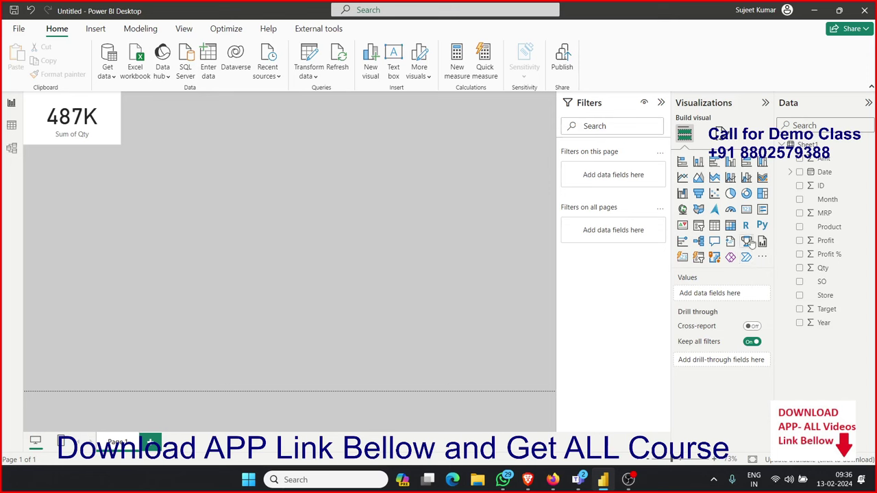
pyautogui.click(120, 143)
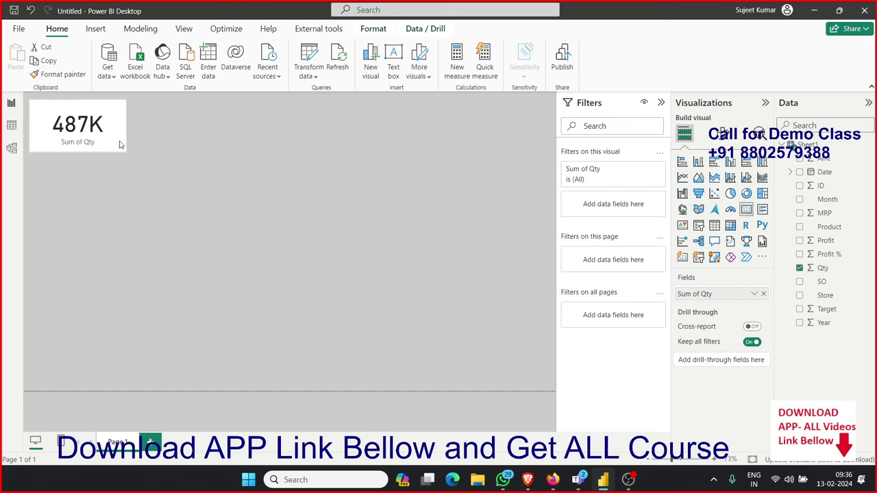
pyautogui.moveTo(120, 144); pyautogui.dragTo(120, 143)
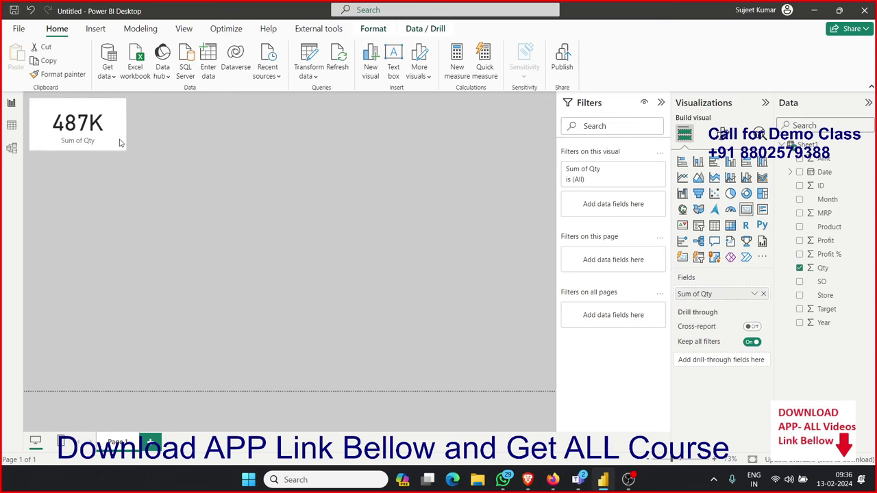
pyautogui.click(179, 188)
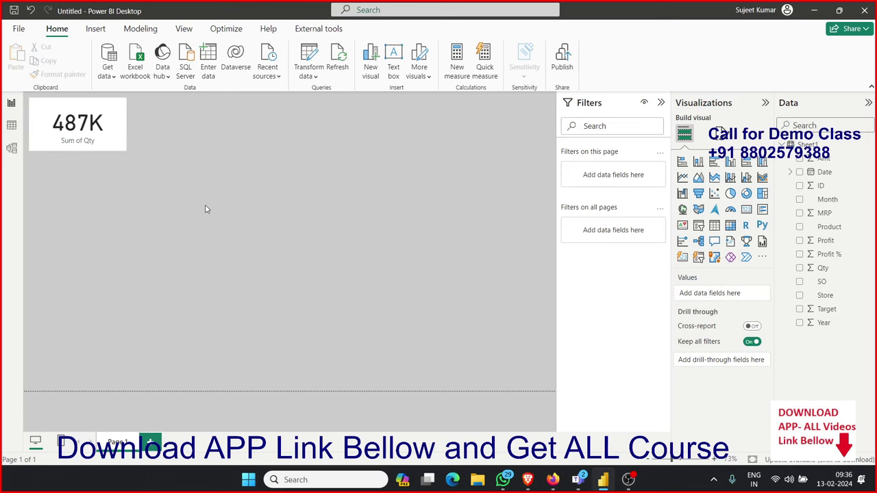
# Add a 122M Sum of Amt card beside the Qty card, sized to match it.
pyautogui.click(746, 209)
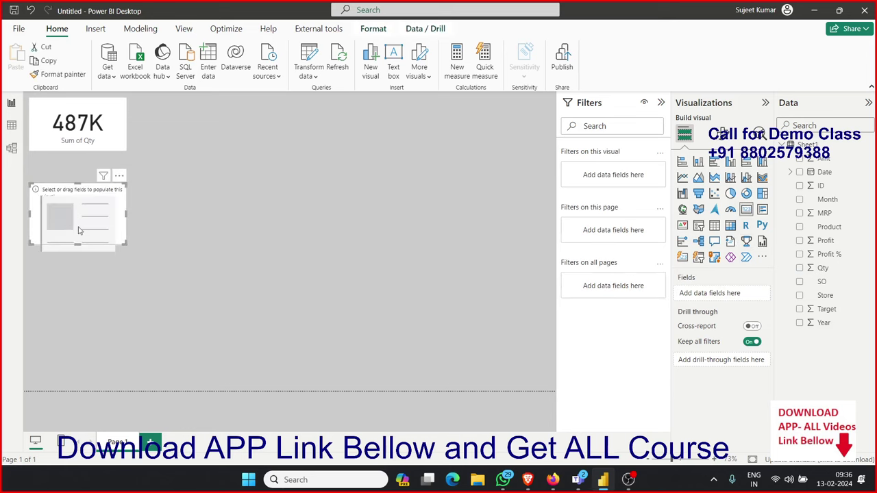
pyautogui.moveTo(78, 228); pyautogui.dragTo(190, 146)
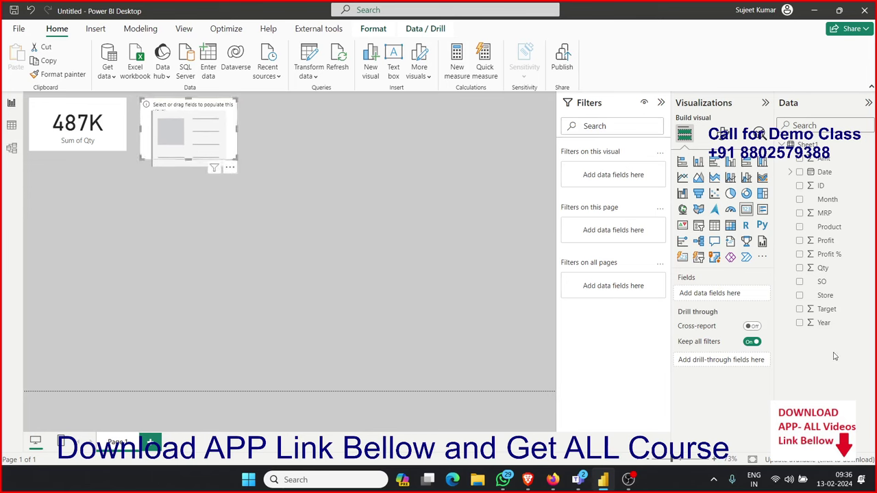
pyautogui.moveTo(823, 268)
pyautogui.moveTo(823, 158); pyautogui.dragTo(215, 162)
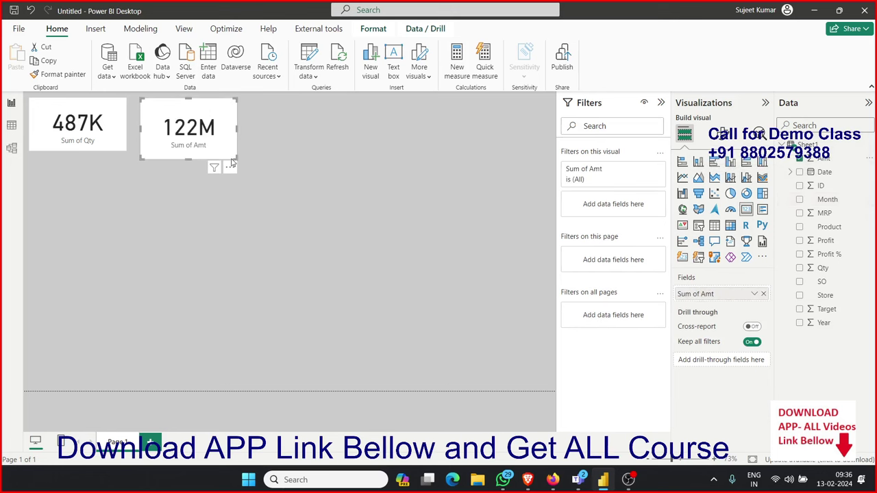
pyautogui.moveTo(232, 156); pyautogui.dragTo(211, 150)
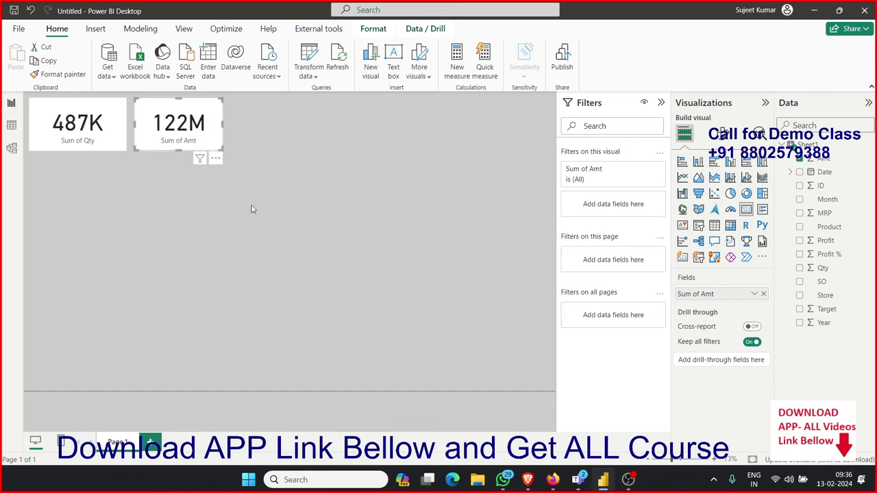
pyautogui.click(368, 243)
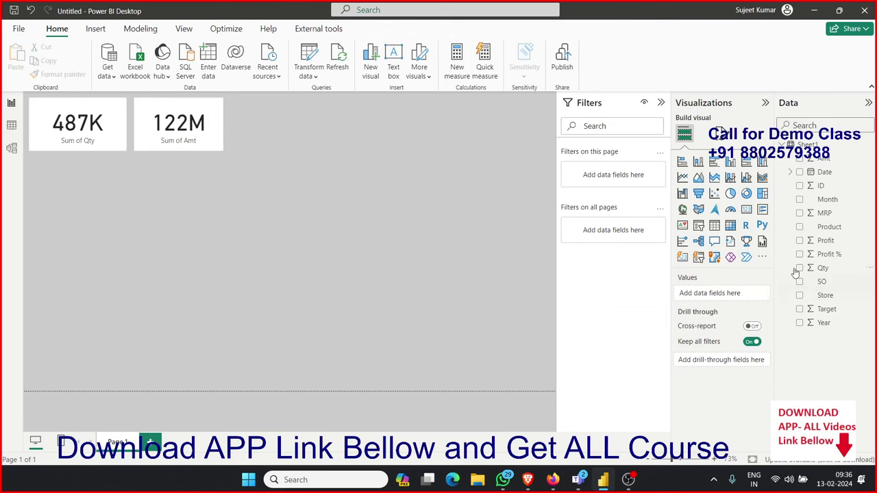
# Add a 61M Sum of Profit card beside the 122M card.
pyautogui.click(746, 209)
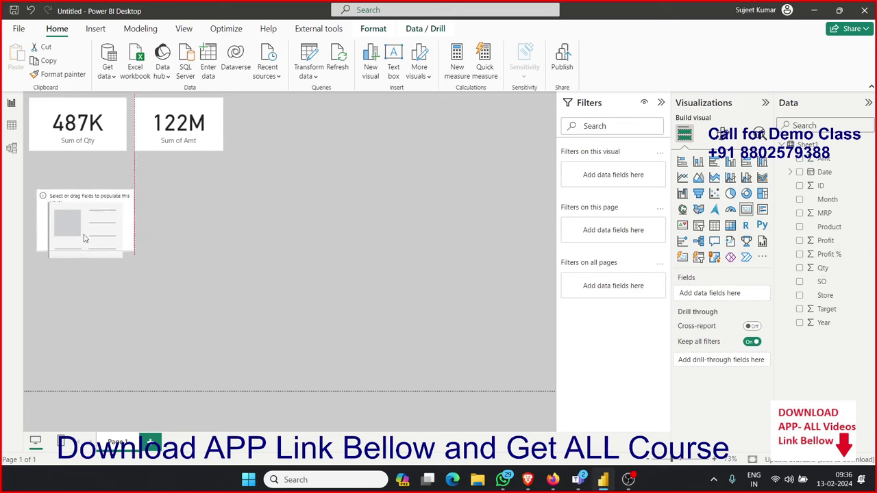
pyautogui.moveTo(63, 230); pyautogui.dragTo(263, 145)
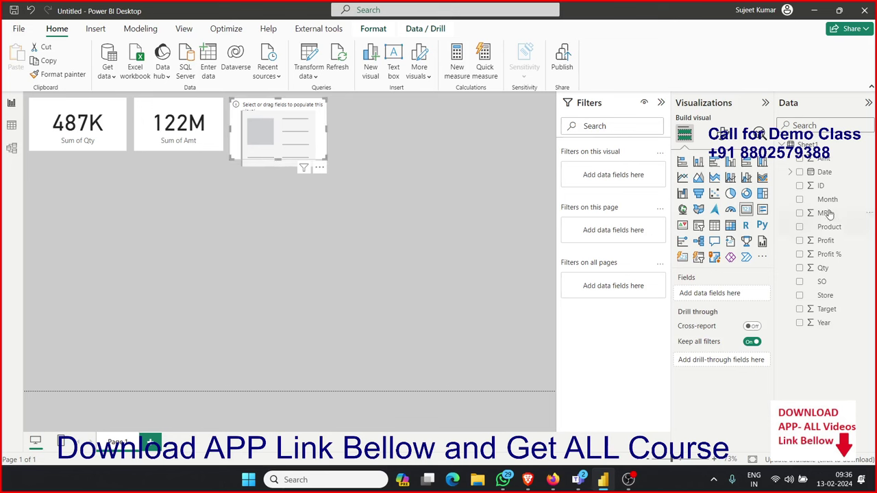
pyautogui.moveTo(828, 242)
pyautogui.mouseDown()
pyautogui.moveTo(281, 145)
pyautogui.moveTo(320, 154)
pyautogui.mouseUp()
pyautogui.moveTo(178, 124)
pyautogui.moveTo(274, 125)
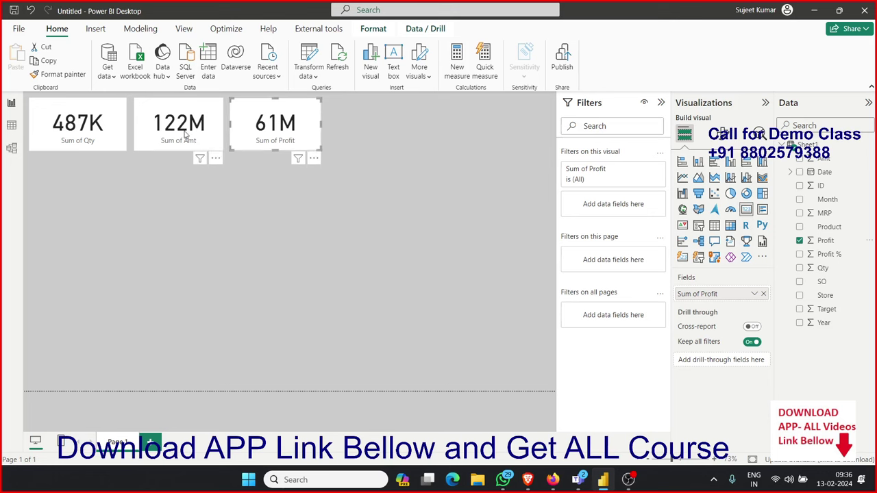
pyautogui.click(269, 196)
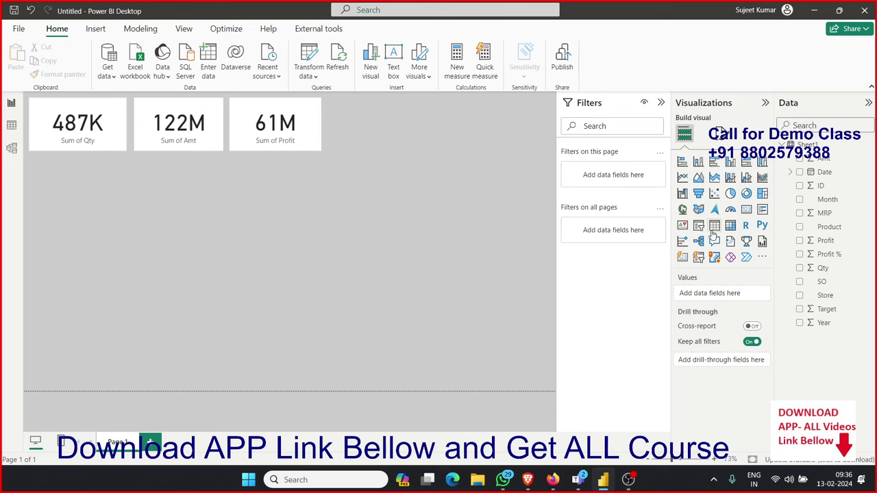
# Add a card beside the 61M card counting ID (9650), resized to match the others.
pyautogui.click(745, 209)
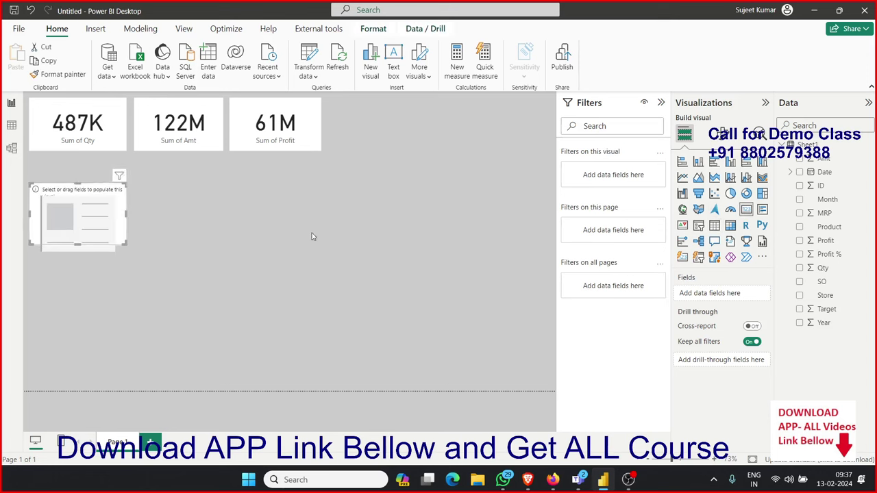
pyautogui.moveTo(81, 192)
pyautogui.mouseDown()
pyautogui.moveTo(335, 196)
pyautogui.moveTo(379, 124)
pyautogui.mouseUp()
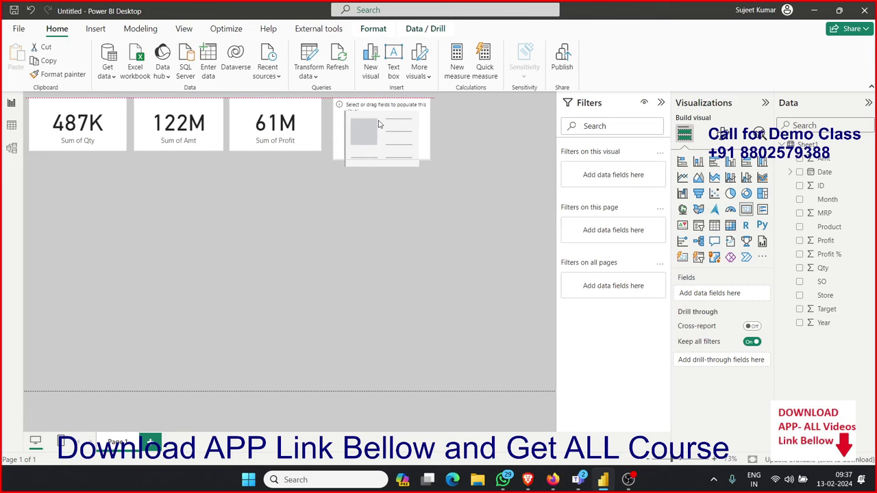
pyautogui.moveTo(378, 124); pyautogui.dragTo(379, 124)
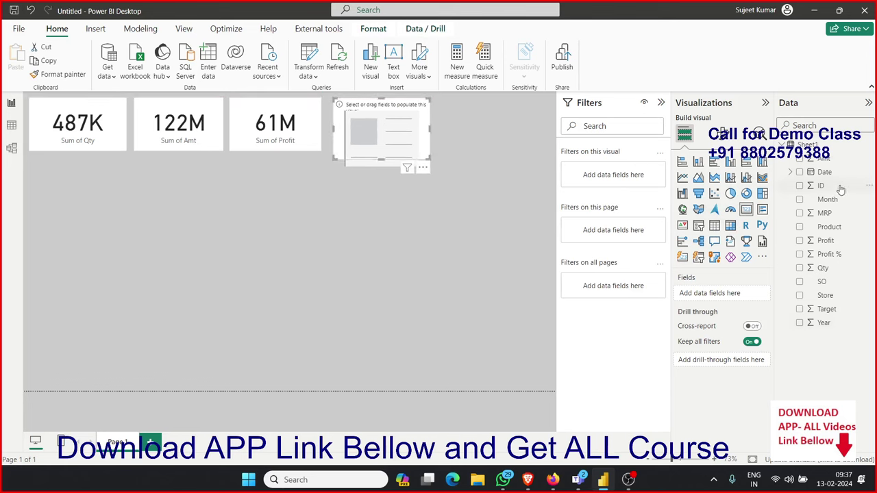
pyautogui.moveTo(840, 190); pyautogui.dragTo(445, 133)
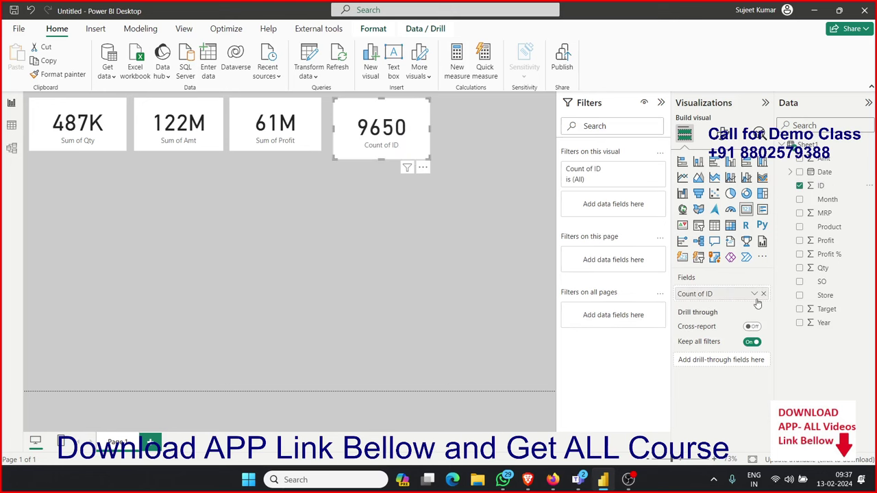
pyautogui.click(754, 294)
pyautogui.moveTo(797, 207)
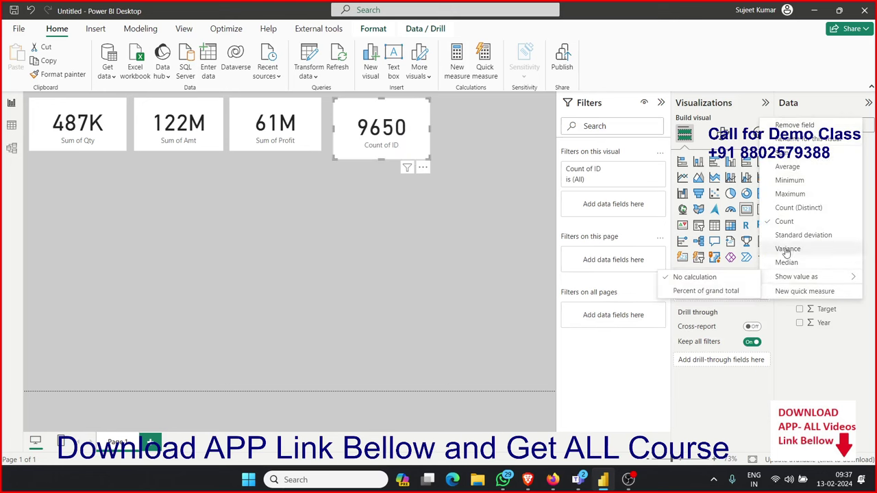
pyautogui.click(799, 208)
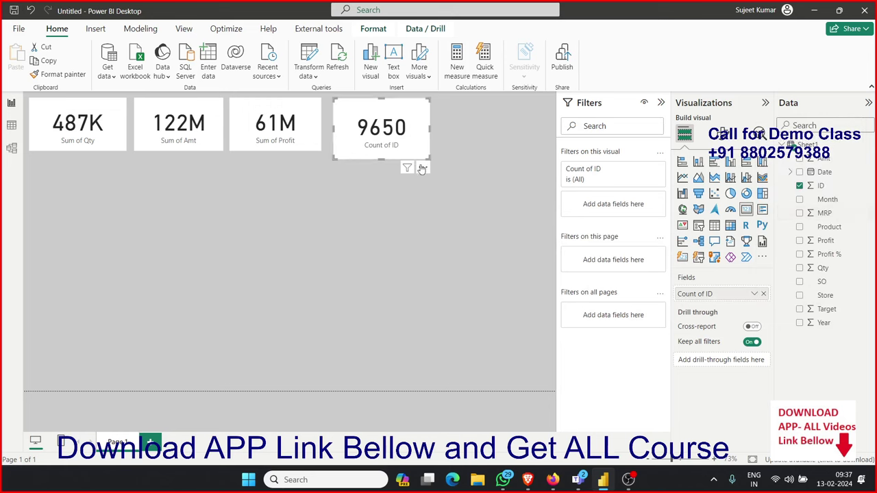
pyautogui.moveTo(426, 159); pyautogui.dragTo(415, 152)
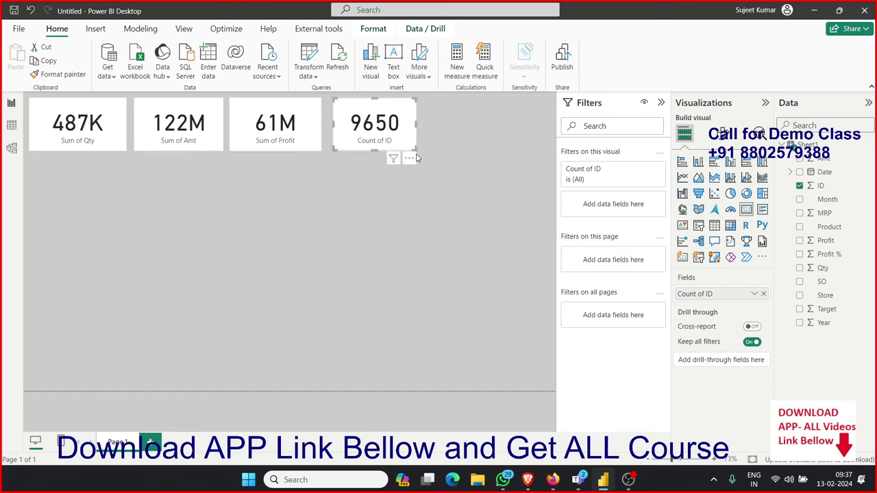
# Hide the Count of ID category label on the 9650 card.
pyautogui.click(722, 135)
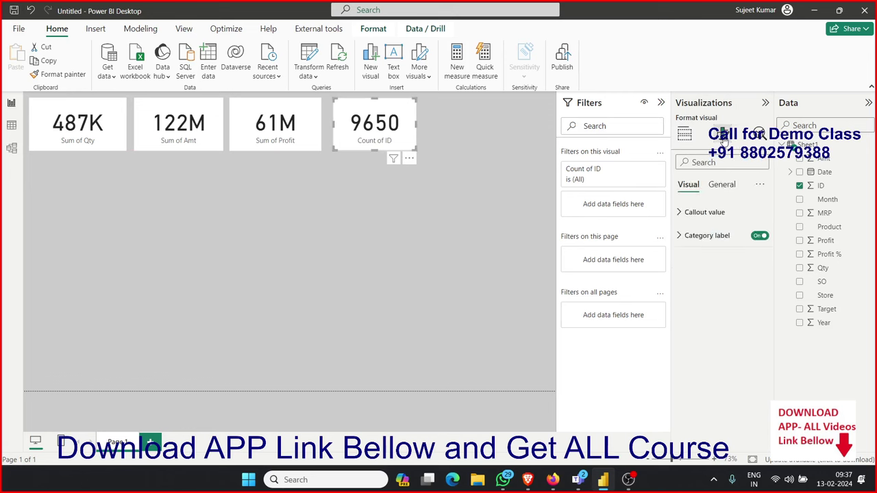
pyautogui.click(726, 187)
pyautogui.click(696, 235)
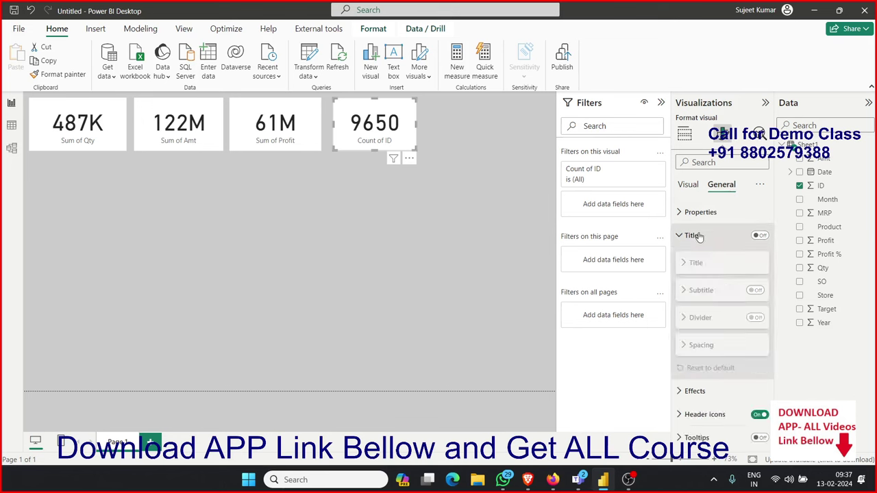
pyautogui.click(699, 236)
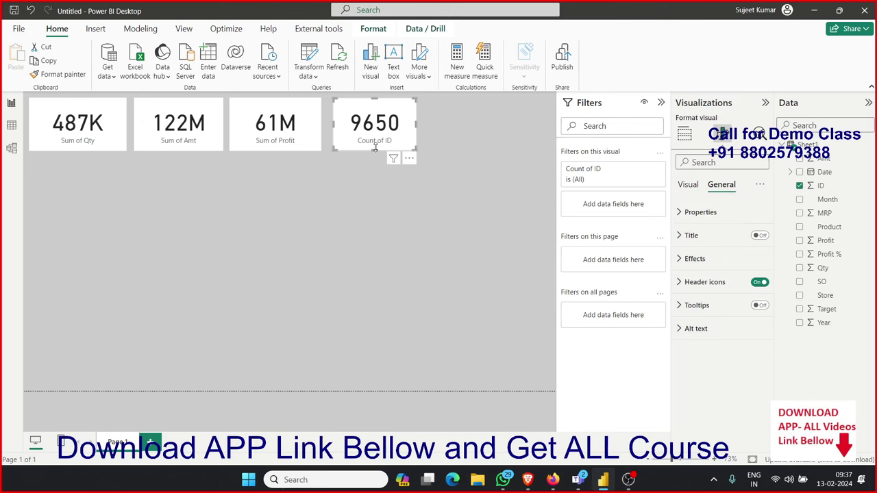
pyautogui.click(688, 185)
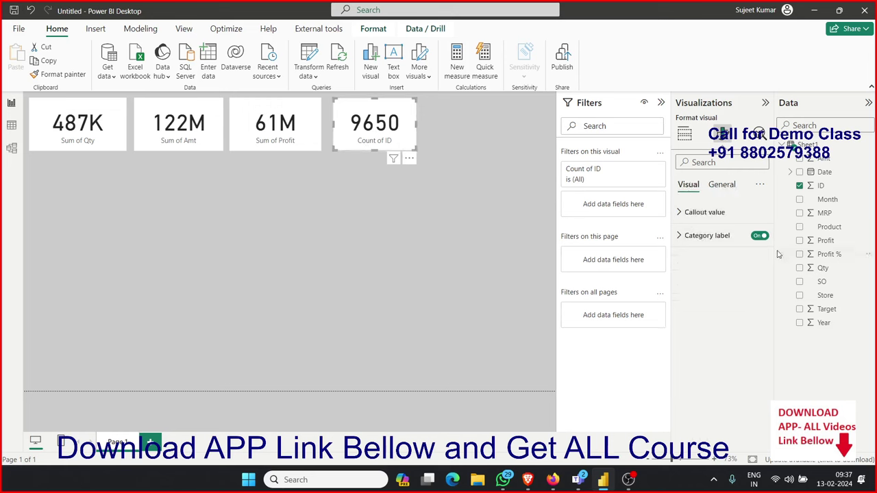
pyautogui.click(720, 237)
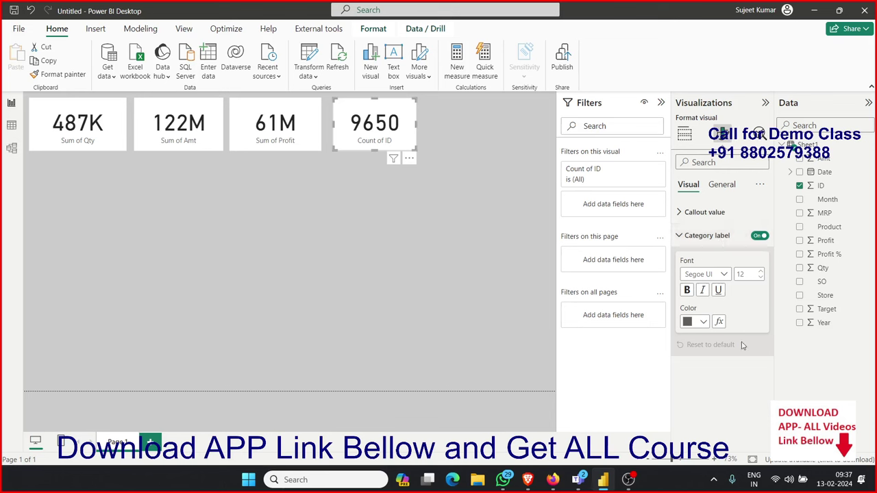
pyautogui.click(759, 236)
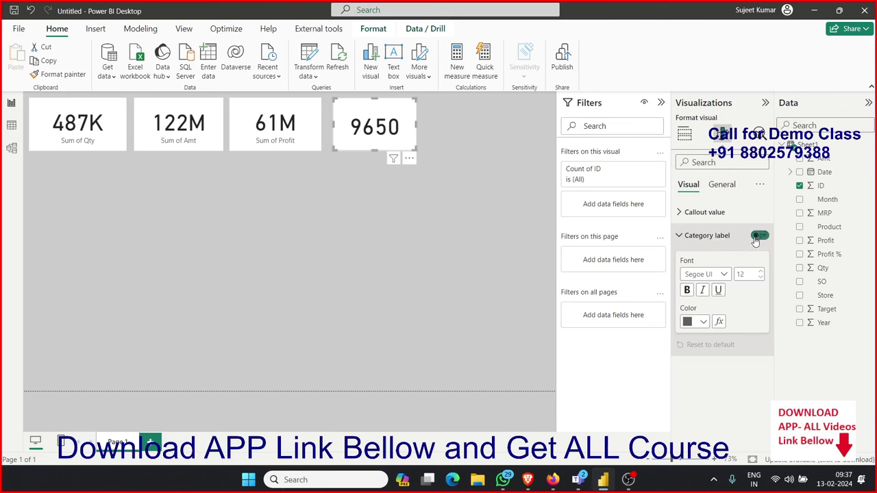
pyautogui.click(680, 236)
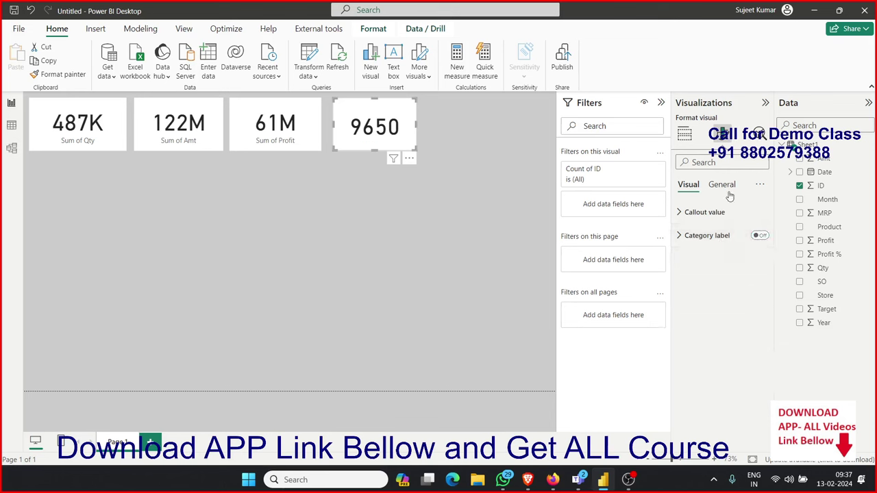
pyautogui.click(709, 217)
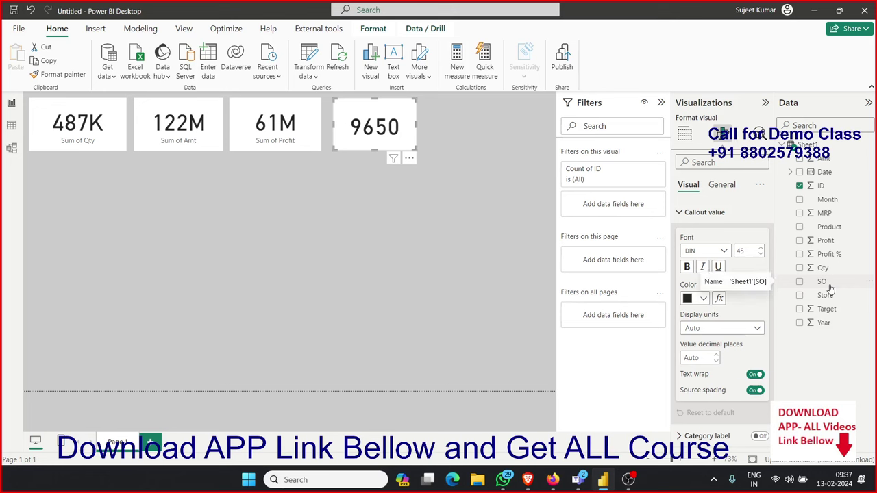
pyautogui.click(829, 190)
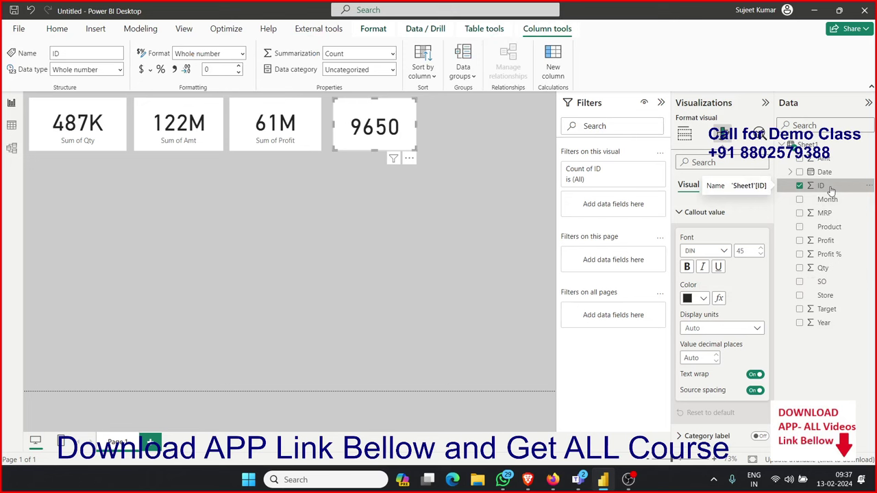
# Turn on the 9650 card's title and set its text to 'Total Bill'.
pyautogui.click(719, 185)
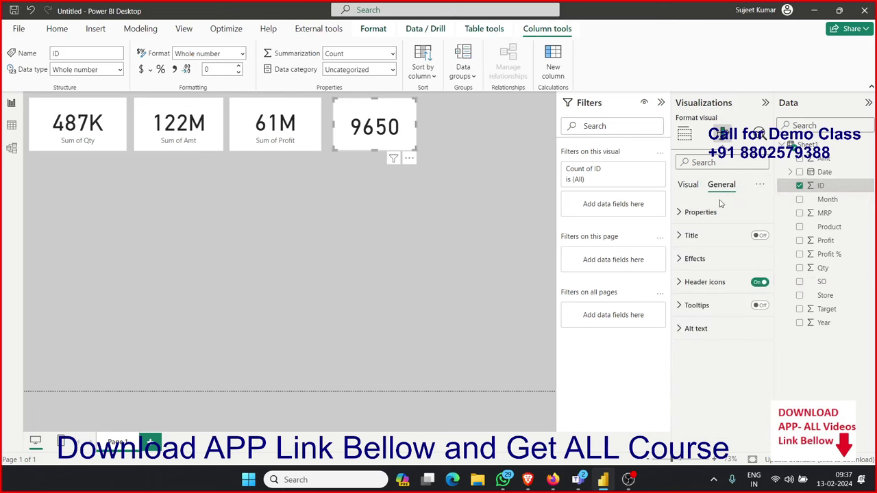
pyautogui.click(759, 237)
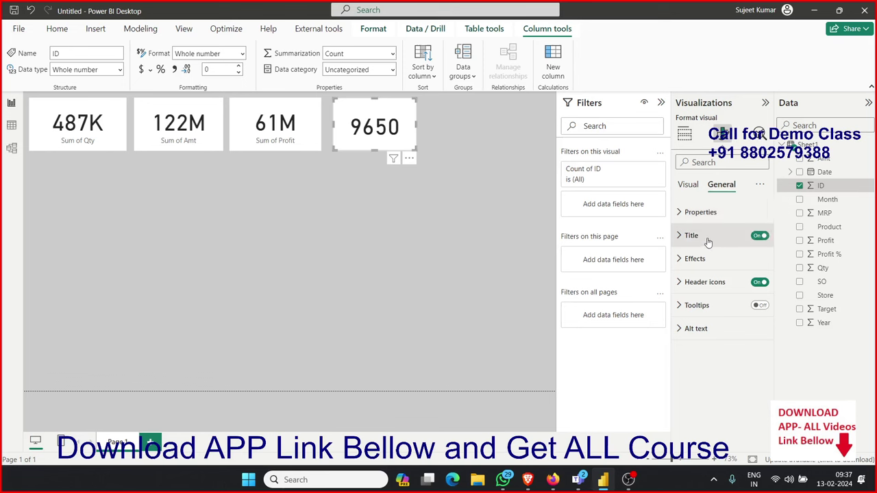
pyautogui.click(706, 238)
pyautogui.click(701, 290)
pyautogui.write('Total Bill')
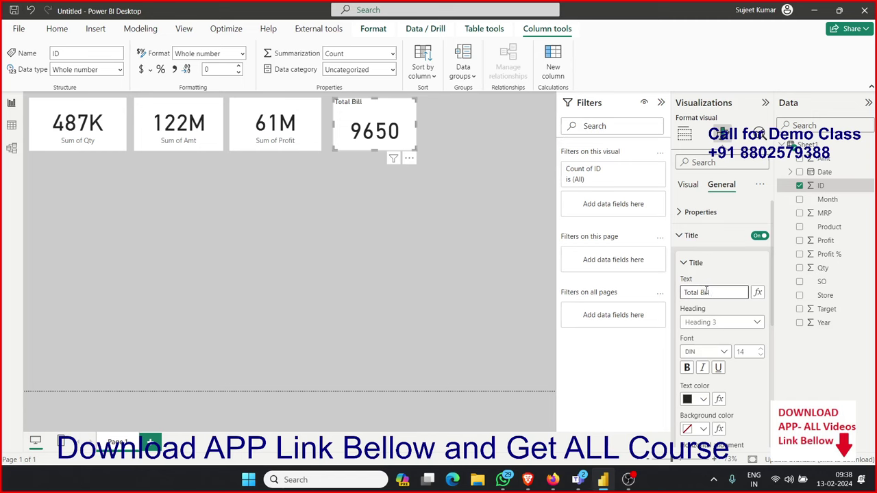
pyautogui.click(434, 280)
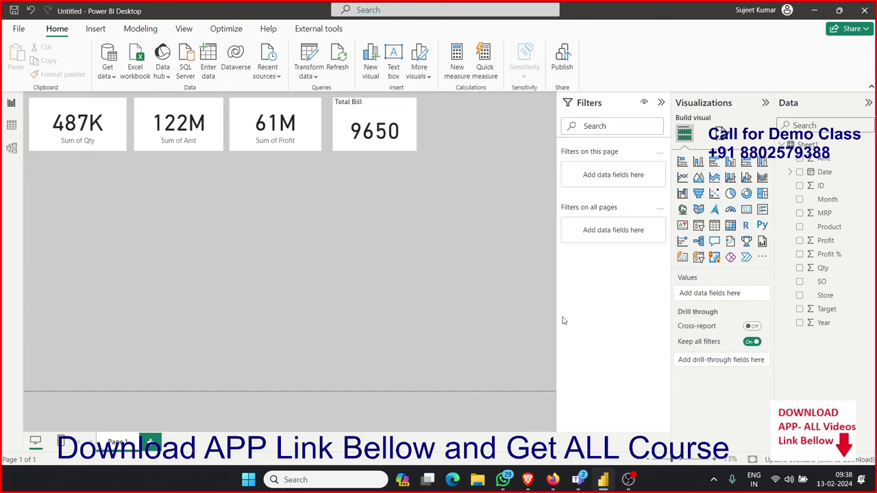
# Add a card beside Total Bill with the distinct count of Product (7), resized to match.
pyautogui.click(746, 209)
pyautogui.moveTo(114, 224); pyautogui.dragTo(515, 136)
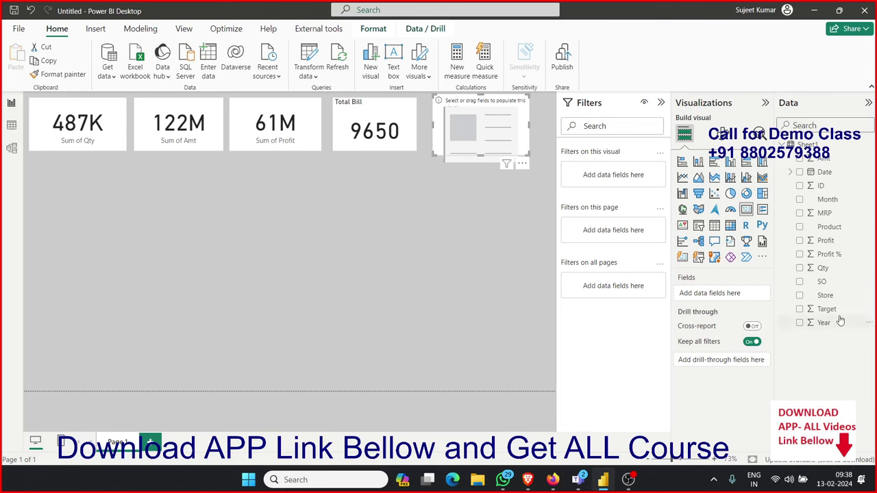
pyautogui.moveTo(837, 232); pyautogui.dragTo(519, 152)
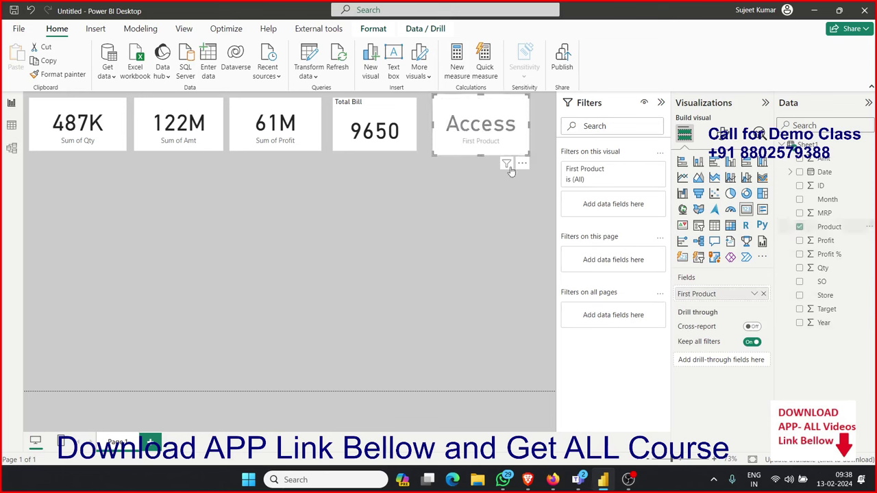
pyautogui.click(753, 295)
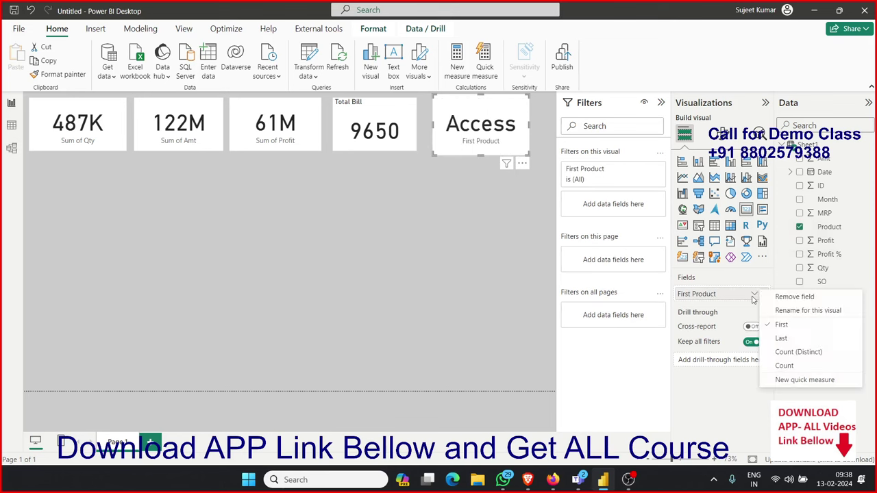
pyautogui.click(785, 354)
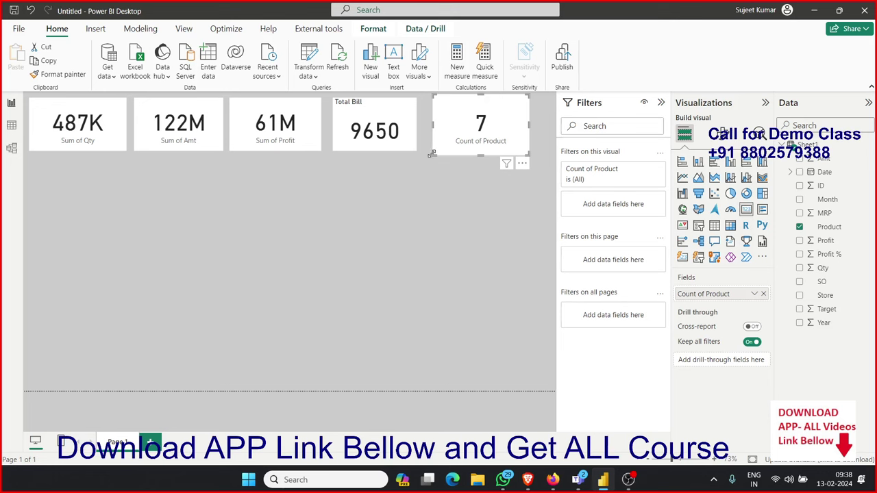
pyautogui.moveTo(433, 154); pyautogui.dragTo(426, 150)
pyautogui.click(440, 204)
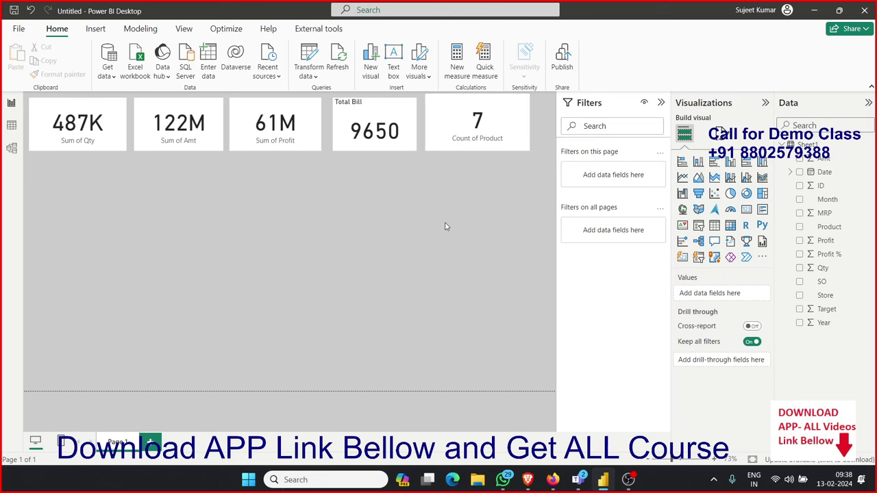
# Align the Count of Product card's top edge with the other cards.
pyautogui.click(521, 146)
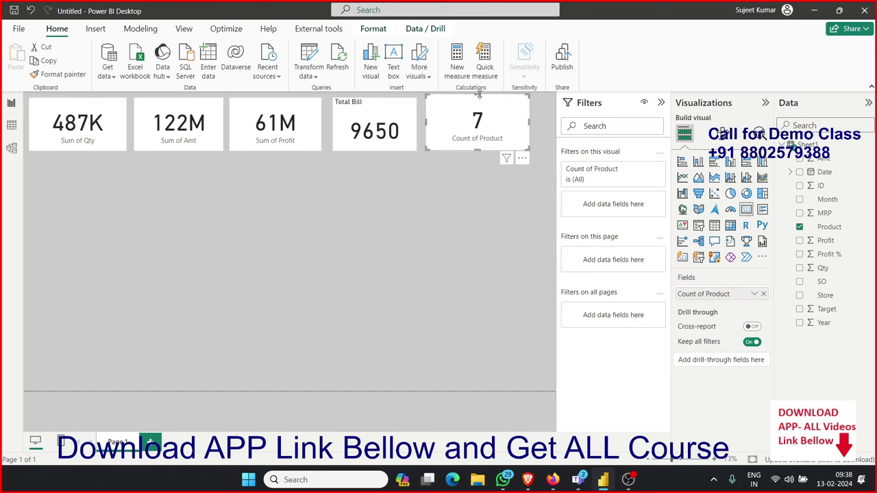
pyautogui.moveTo(480, 101); pyautogui.dragTo(481, 99)
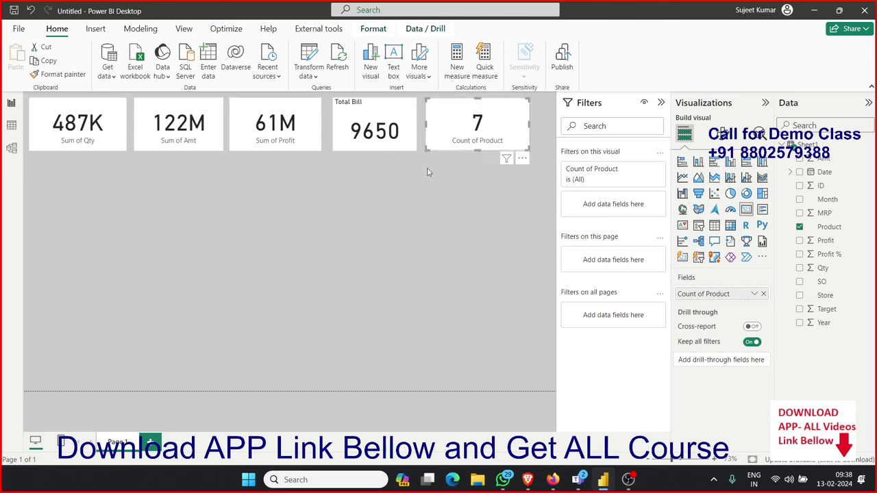
pyautogui.click(401, 215)
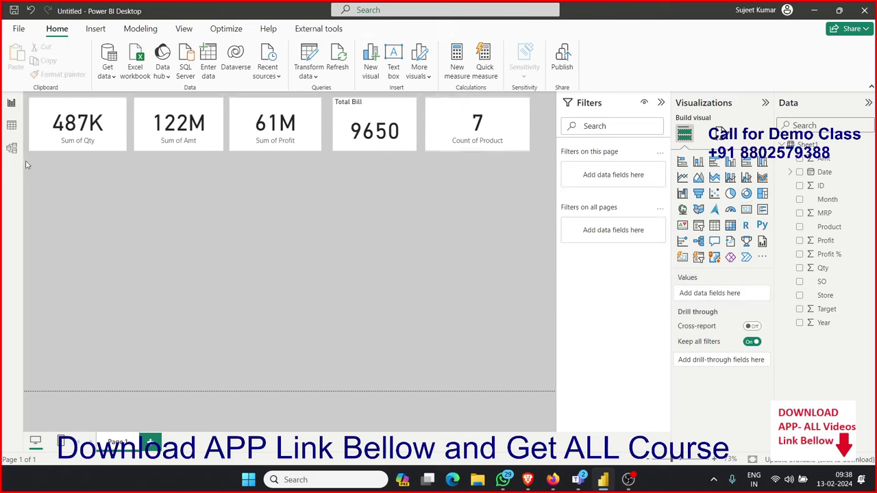
pyautogui.moveTo(31, 163); pyautogui.dragTo(293, 189)
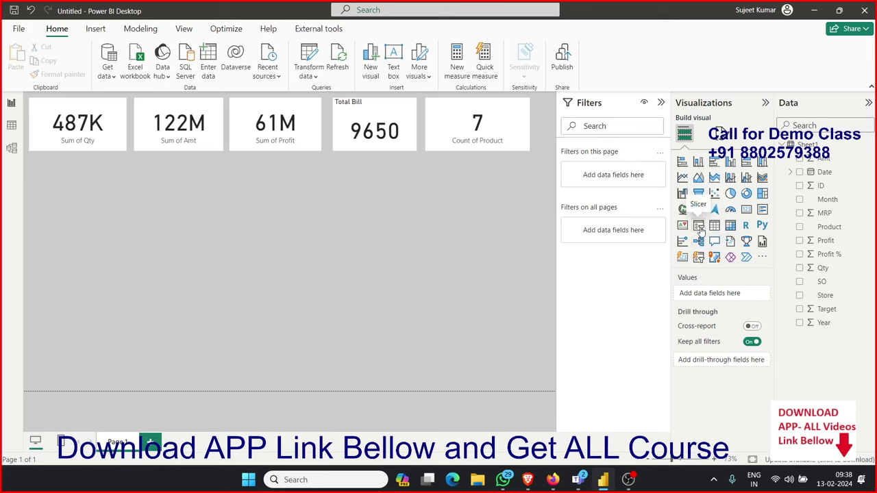
# Add a slicer on the Year field and set its style to Tile.
pyautogui.click(698, 226)
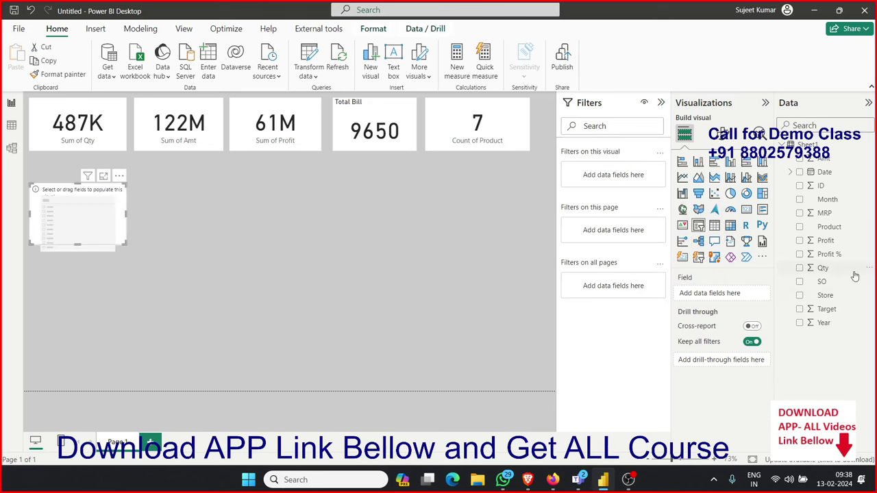
pyautogui.moveTo(825, 323); pyautogui.dragTo(89, 226)
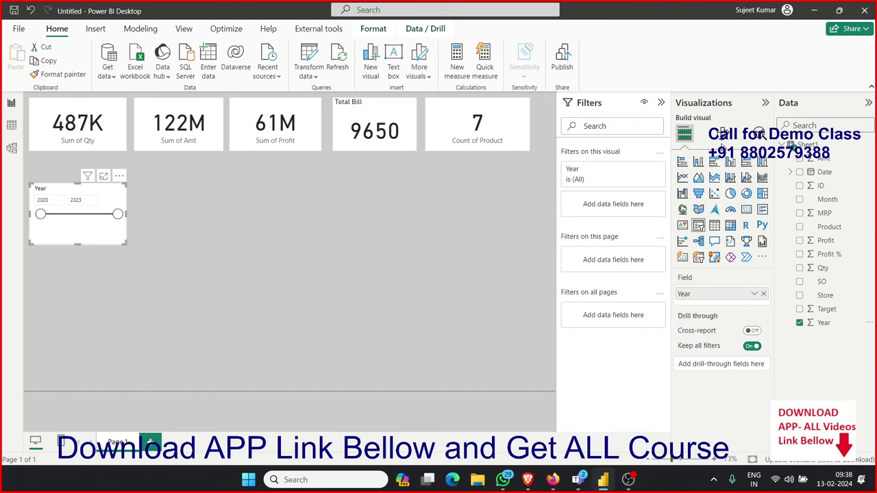
pyautogui.click(722, 133)
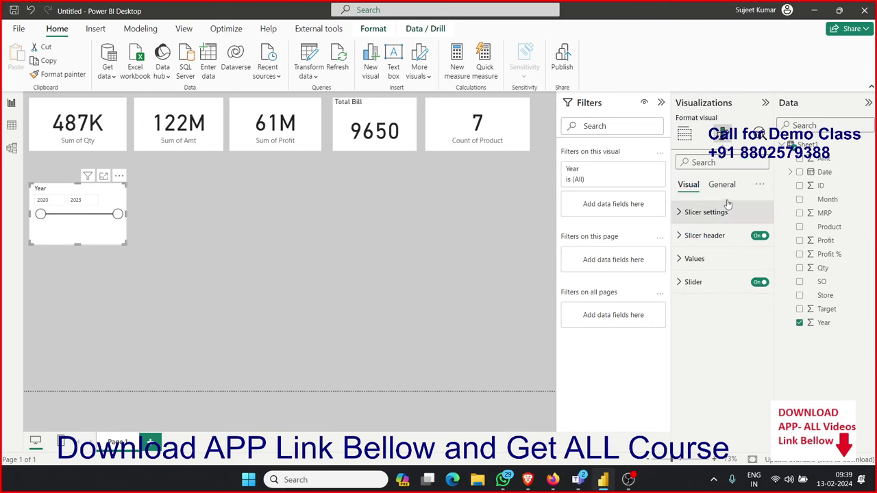
pyautogui.click(719, 213)
pyautogui.click(713, 273)
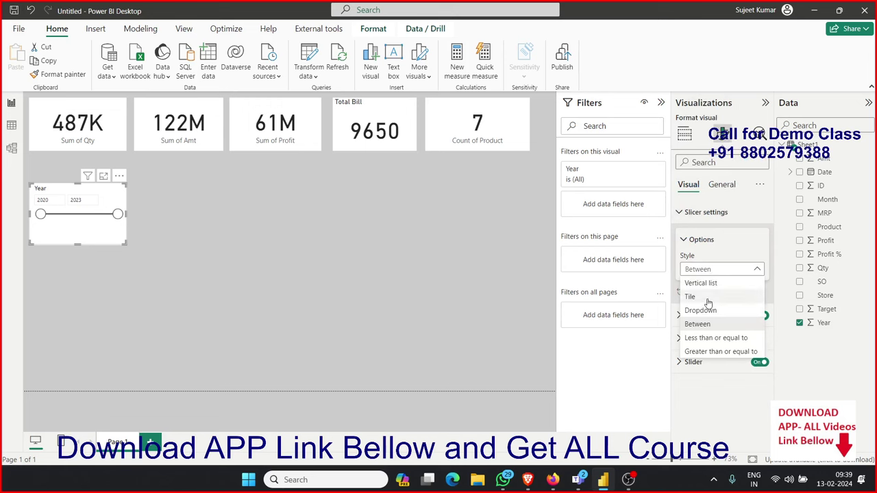
pyautogui.click(707, 303)
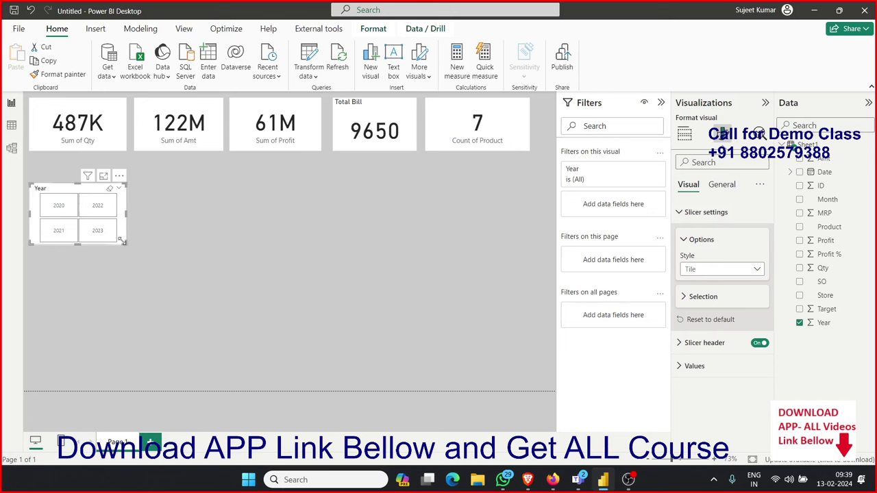
# Reshape the Year slicer into one wide row just below the cards.
pyautogui.moveTo(123, 240); pyautogui.dragTo(238, 214)
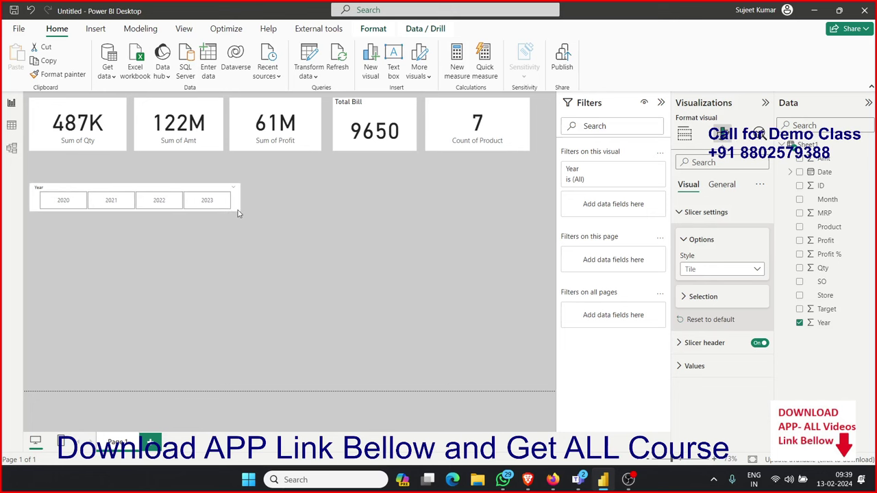
pyautogui.moveTo(145, 188); pyautogui.dragTo(147, 161)
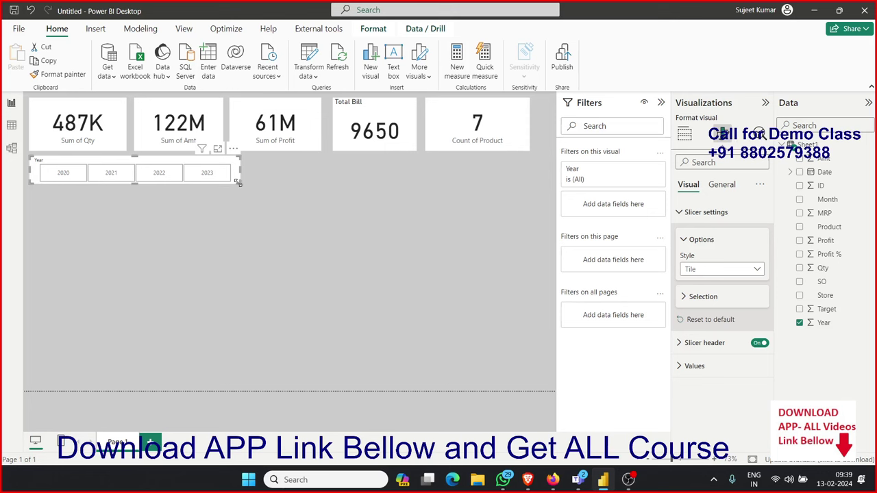
pyautogui.click(277, 215)
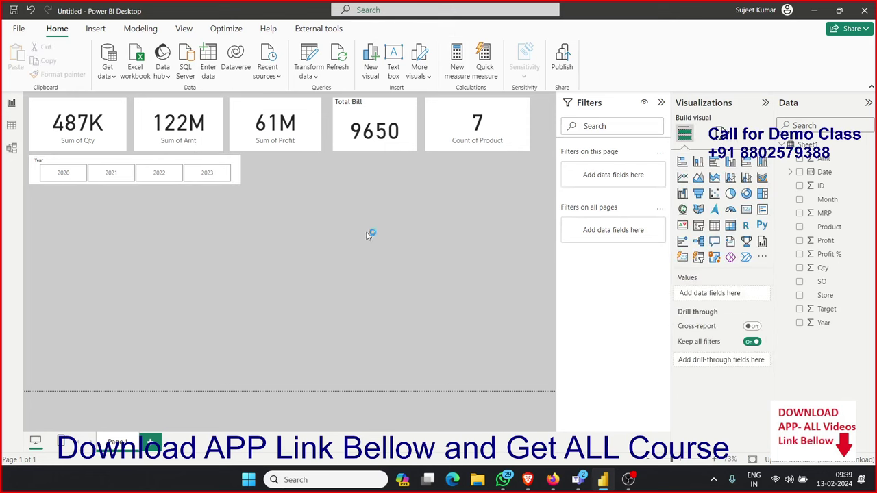
# Place a new slicer beside the Year slicer, filter it by Month, and expand its Slicer settings.
pyautogui.click(711, 226)
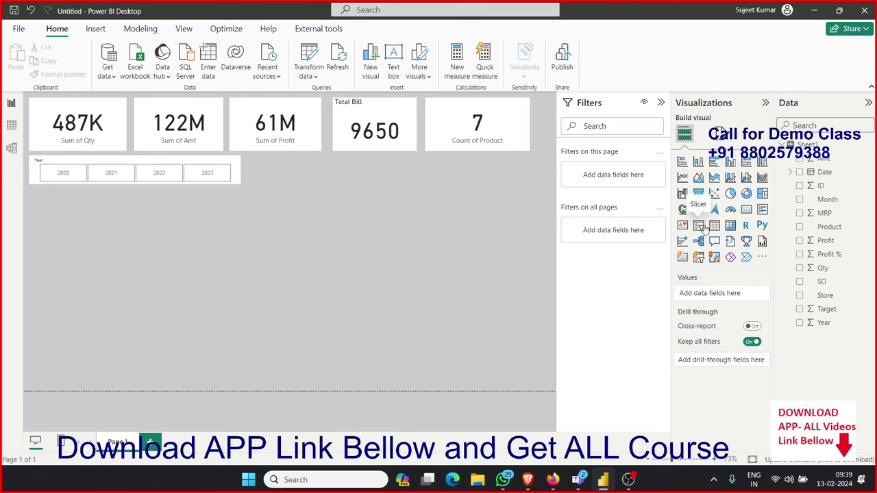
pyautogui.moveTo(134, 270)
pyautogui.mouseDown()
pyautogui.moveTo(354, 222)
pyautogui.moveTo(345, 198)
pyautogui.mouseUp()
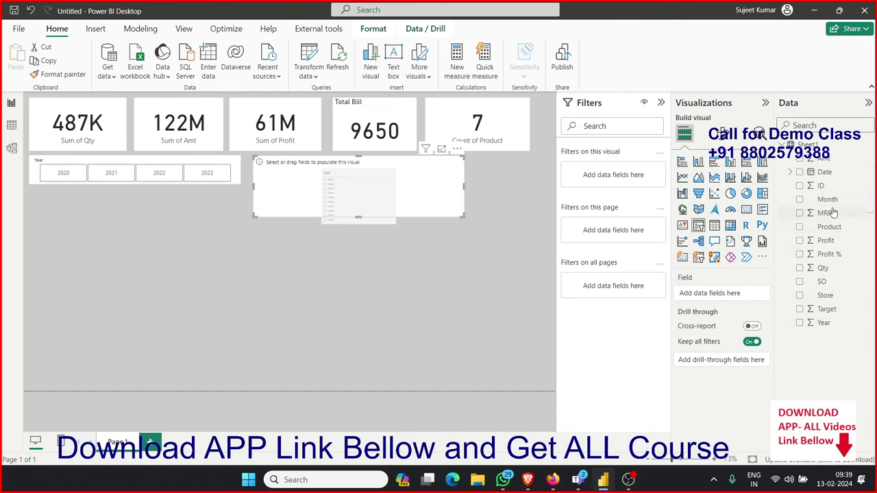
pyautogui.moveTo(827, 200); pyautogui.dragTo(460, 195)
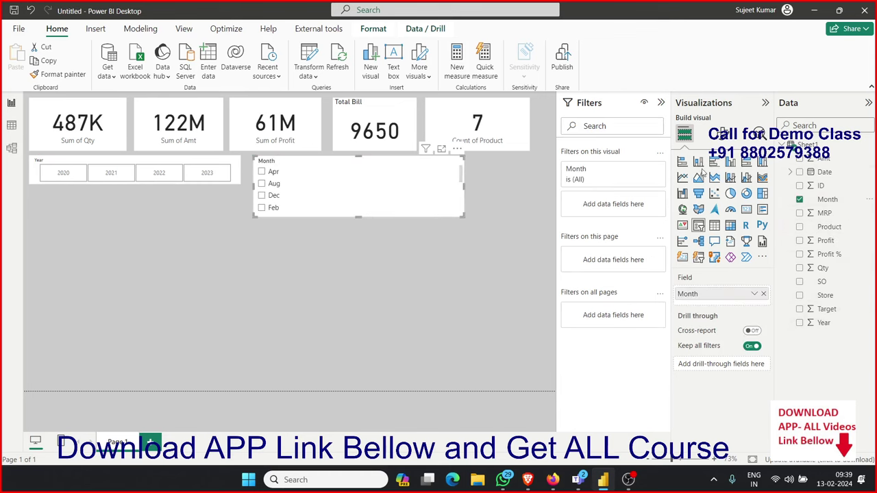
pyautogui.click(722, 134)
pyautogui.click(724, 187)
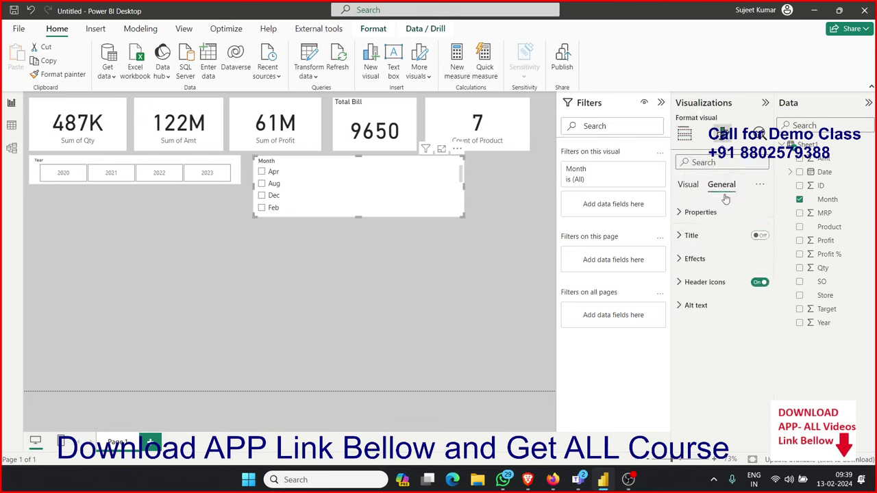
pyautogui.click(688, 185)
pyautogui.click(685, 212)
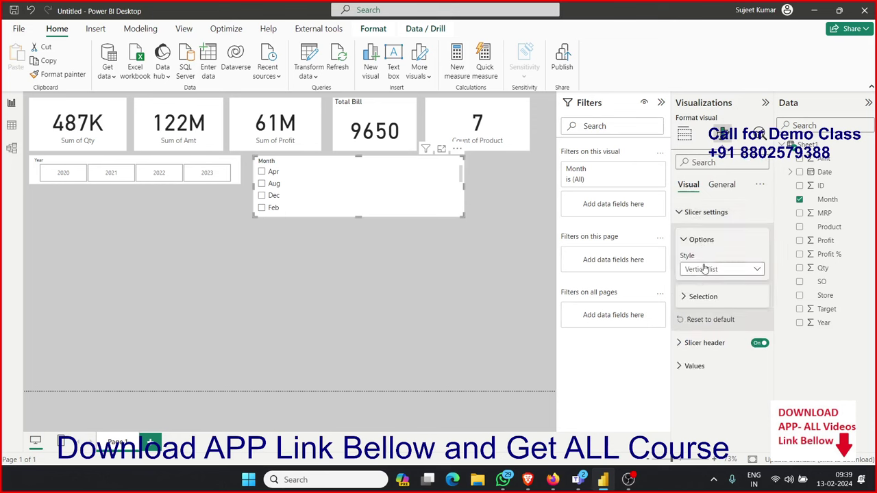
# Switch the Month slicer to Tile style and resize its edges into one wide row.
pyautogui.click(705, 269)
pyautogui.click(688, 296)
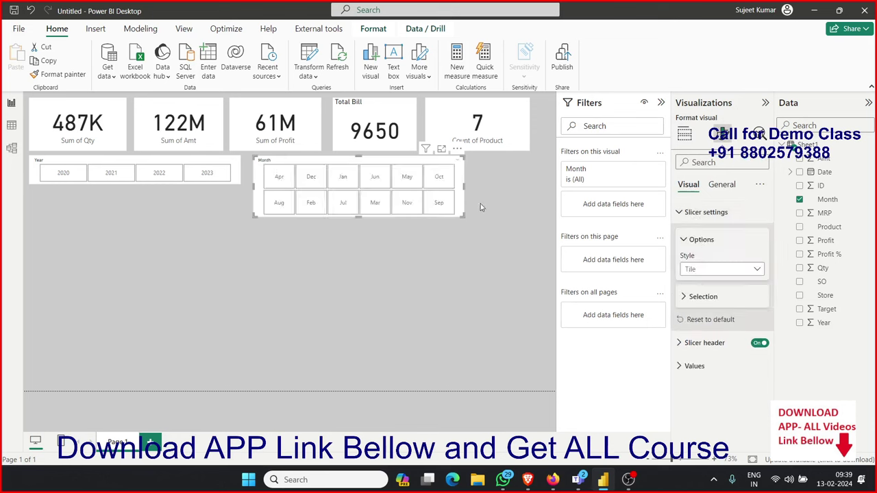
pyautogui.moveTo(464, 214); pyautogui.dragTo(478, 212)
pyautogui.moveTo(511, 188); pyautogui.dragTo(555, 186)
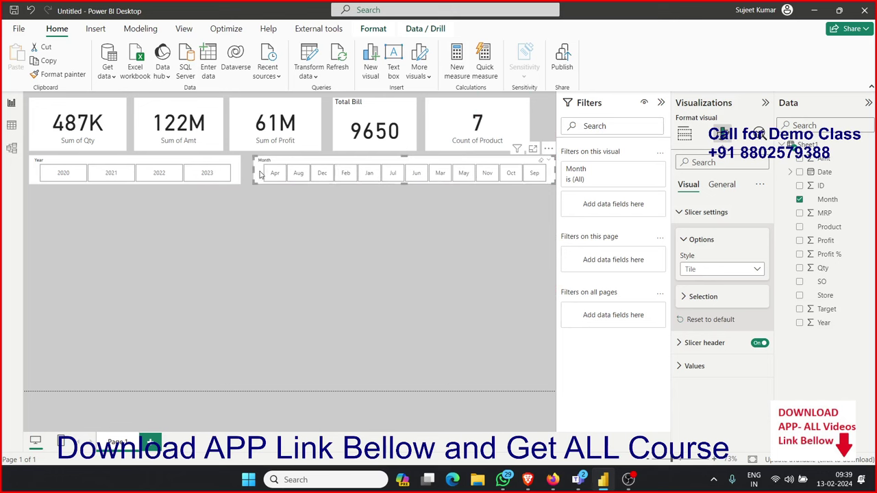
pyautogui.moveTo(252, 170); pyautogui.dragTo(248, 171)
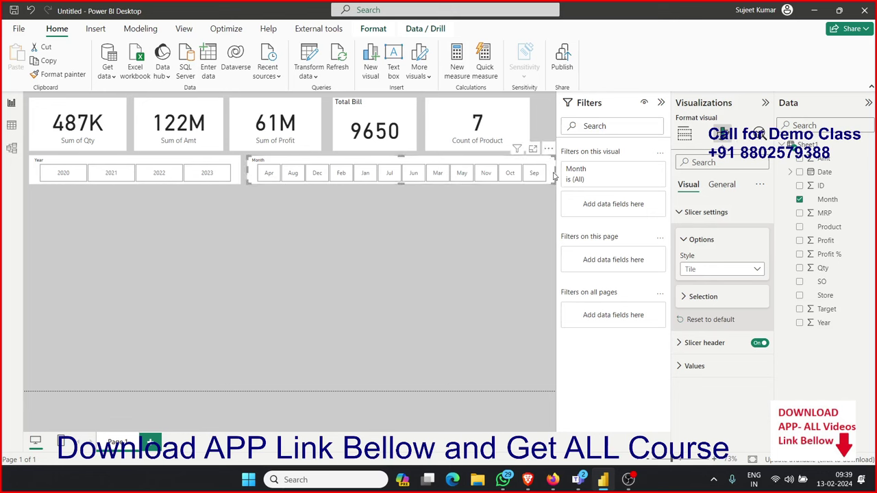
pyautogui.moveTo(555, 171); pyautogui.dragTo(548, 174)
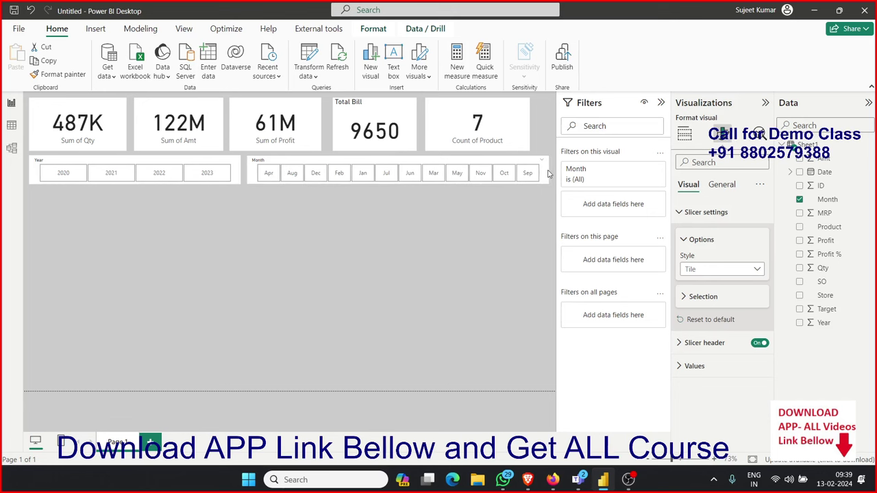
pyautogui.click(438, 237)
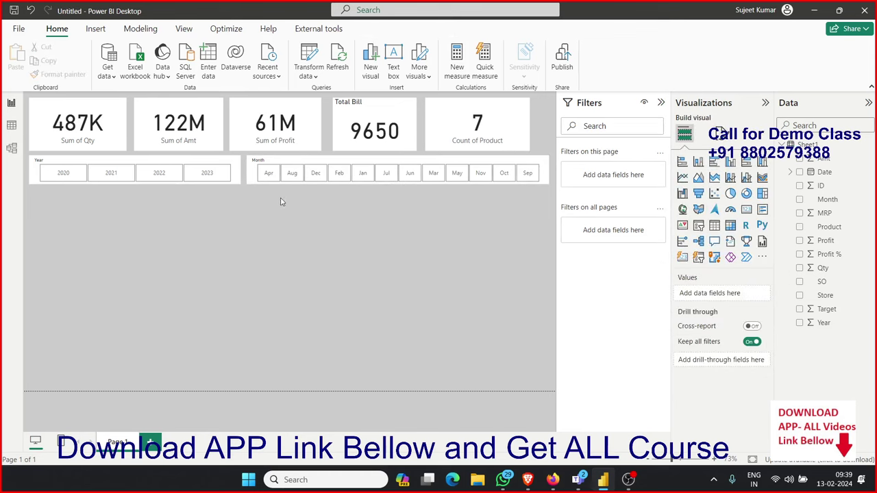
pyautogui.moveTo(43, 198); pyautogui.dragTo(546, 384)
pyautogui.moveTo(40, 197); pyautogui.dragTo(522, 363)
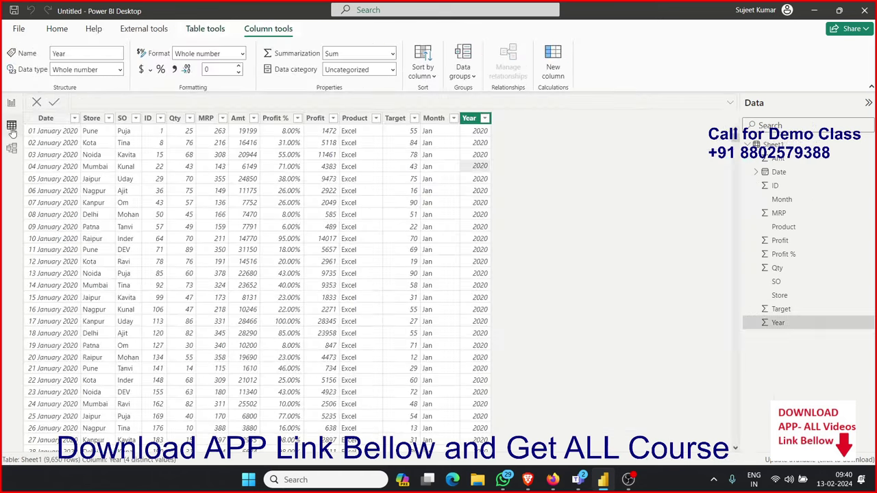
pyautogui.click(12, 129)
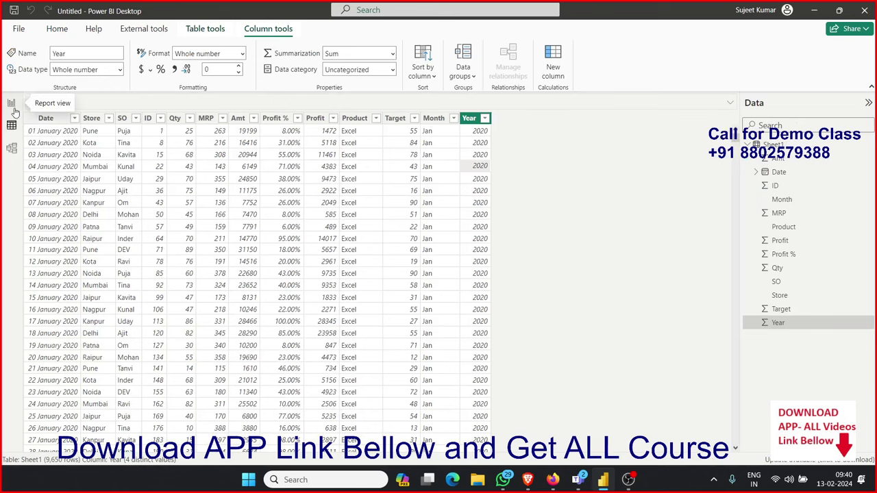
pyautogui.click(11, 104)
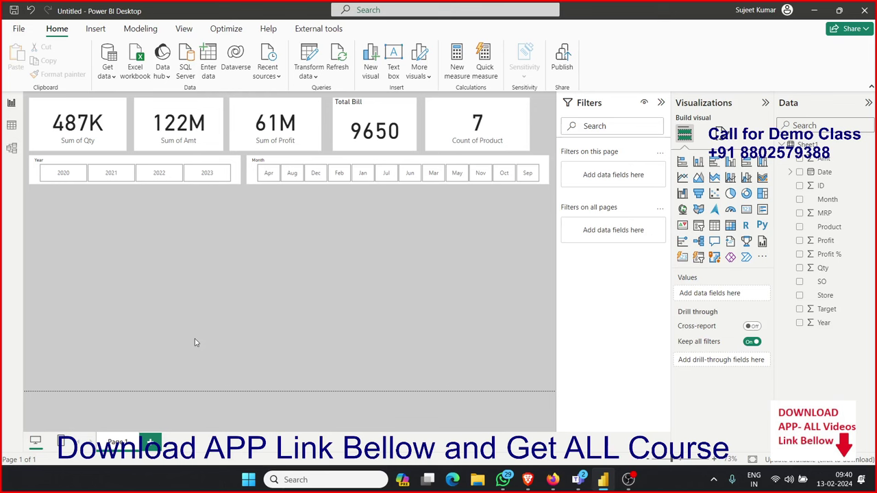
# Insert an empty table under the slicers and stretch it across the lower canvas.
pyautogui.click(714, 225)
pyautogui.moveTo(134, 248); pyautogui.dragTo(135, 213)
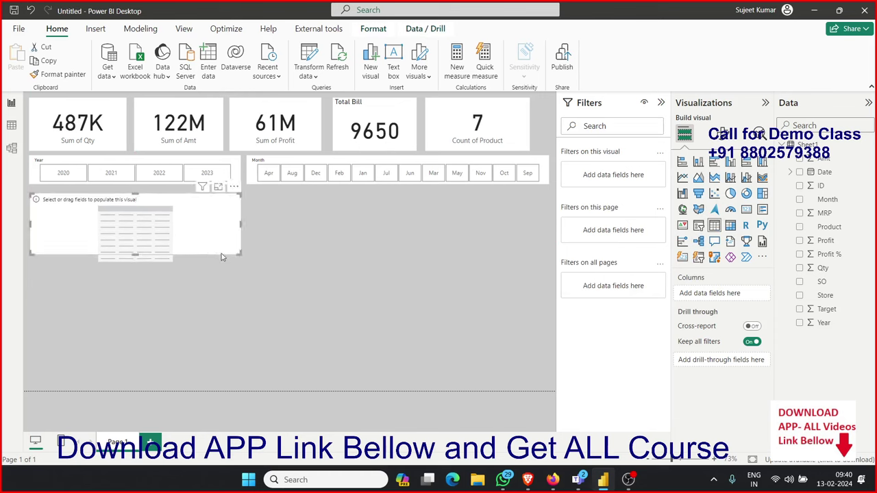
pyautogui.moveTo(237, 254); pyautogui.dragTo(549, 389)
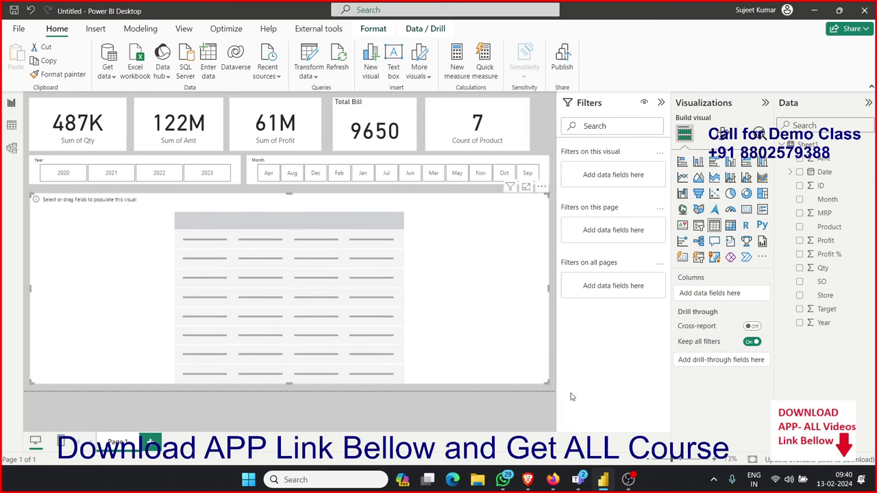
# Add ID to the table set to Don't summarize, then add the Date field.
pyautogui.moveTo(819, 186); pyautogui.dragTo(368, 265)
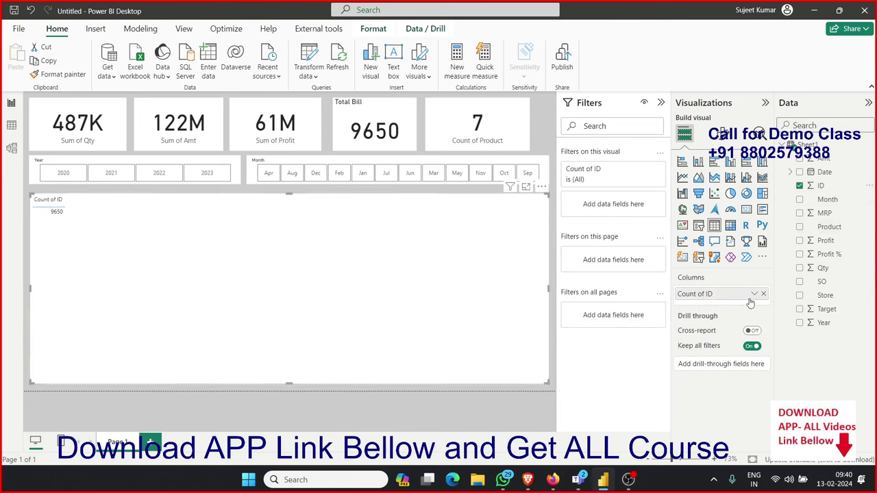
pyautogui.click(754, 295)
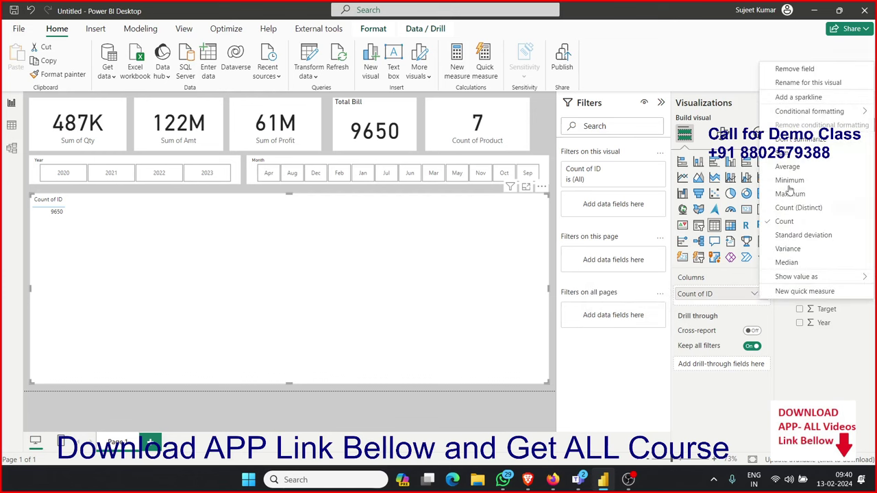
pyautogui.click(799, 140)
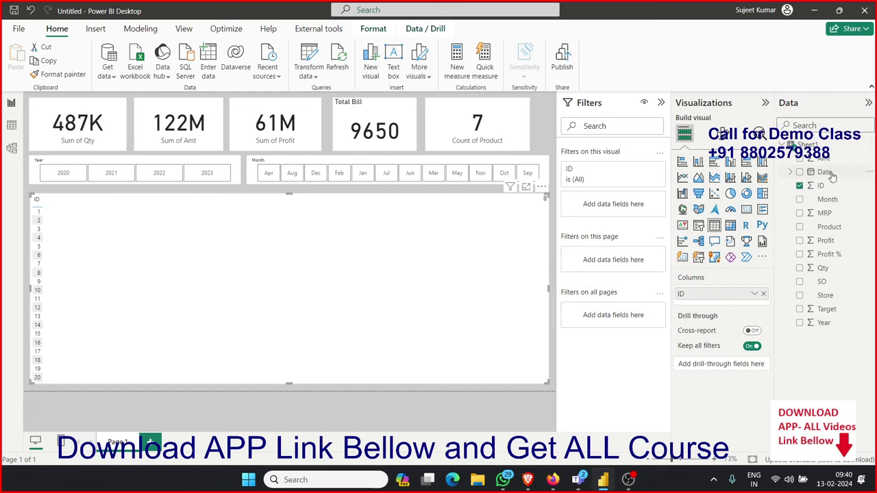
pyautogui.moveTo(831, 177); pyautogui.dragTo(757, 304)
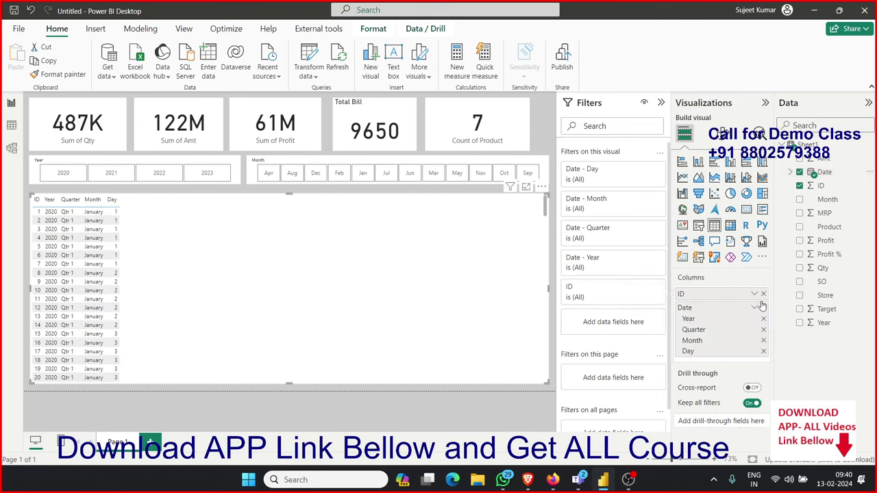
pyautogui.click(756, 309)
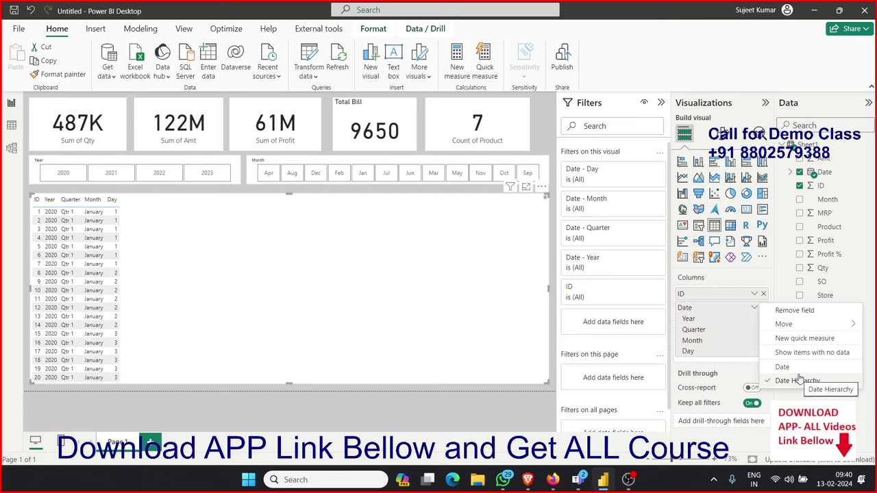
# Show Date as a plain date and add Product, Qty, MRP, Amt, Profit % and Profit columns.
pyautogui.click(798, 369)
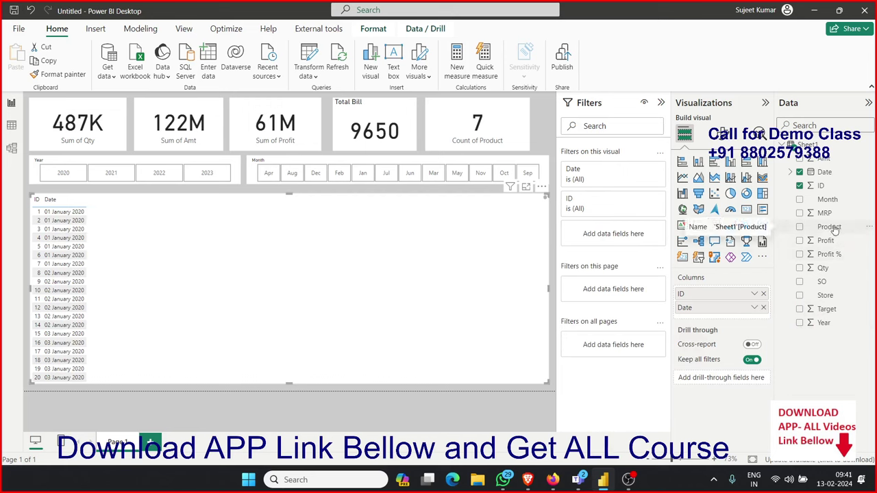
pyautogui.moveTo(834, 229)
pyautogui.mouseDown()
pyautogui.moveTo(767, 322)
pyautogui.moveTo(757, 315)
pyautogui.mouseUp()
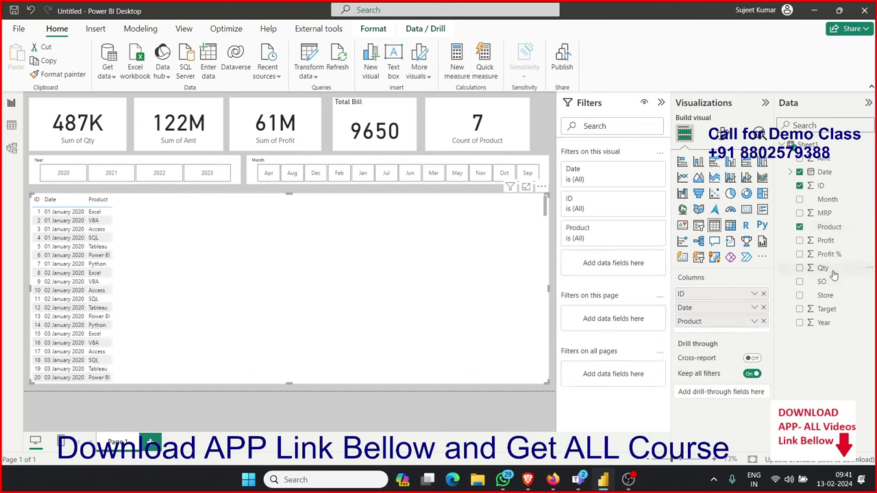
pyautogui.moveTo(823, 268); pyautogui.dragTo(753, 334)
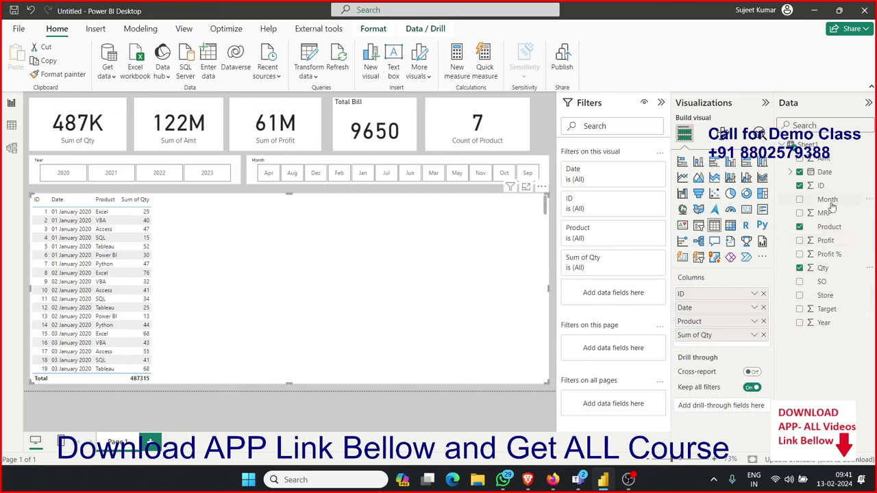
pyautogui.moveTo(826, 213); pyautogui.dragTo(761, 342)
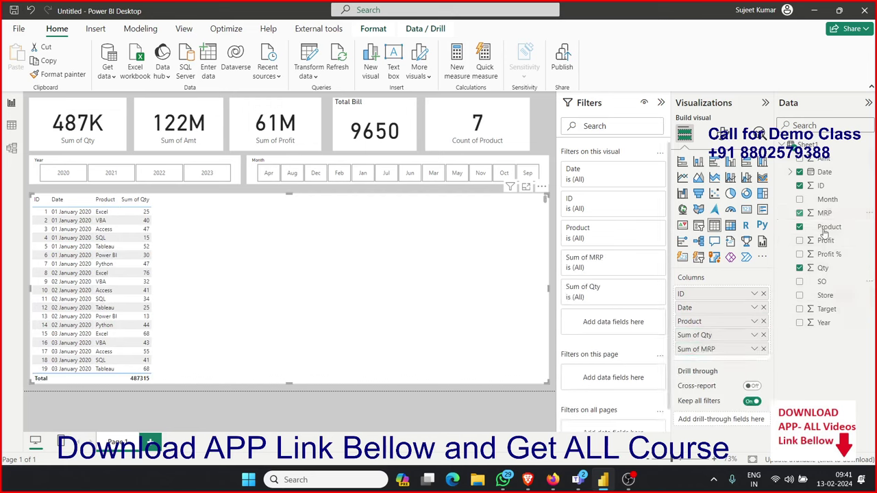
pyautogui.moveTo(824, 158)
pyautogui.mouseDown()
pyautogui.moveTo(834, 263)
pyautogui.moveTo(749, 355)
pyautogui.mouseUp()
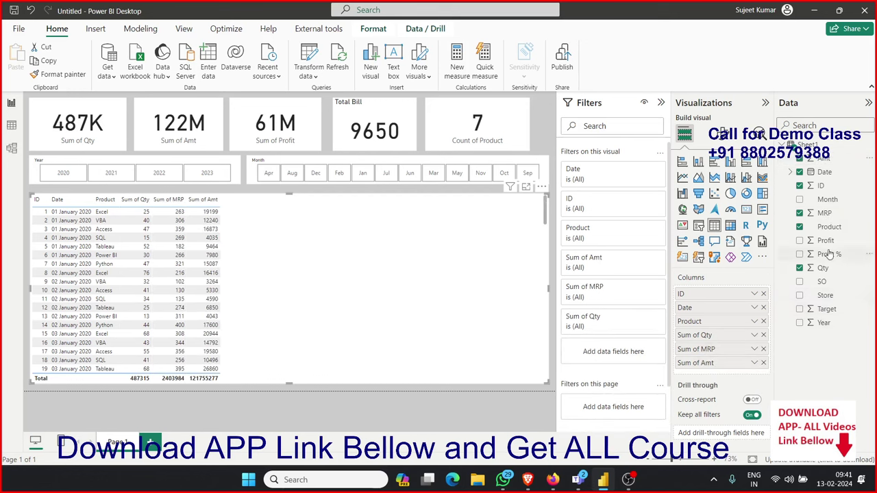
pyautogui.moveTo(829, 254); pyautogui.dragTo(753, 369)
pyautogui.moveTo(825, 240); pyautogui.dragTo(750, 386)
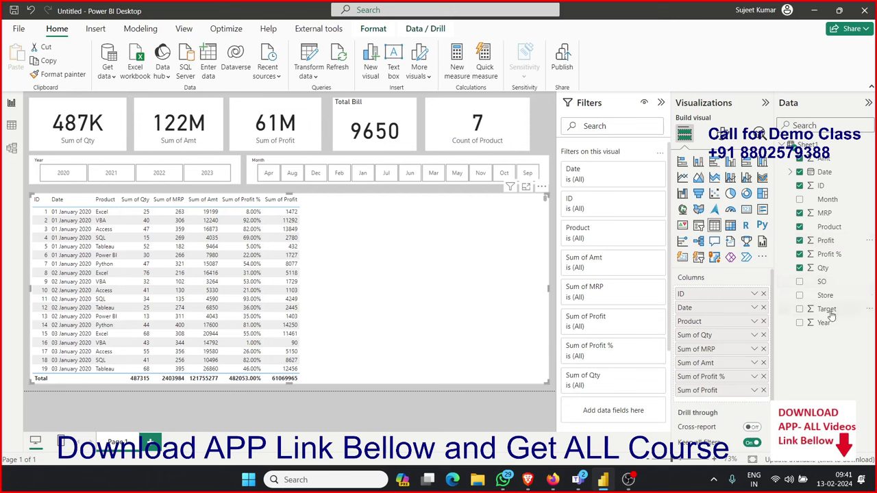
# Add Target, Store and SO columns, then narrow the table leftward.
pyautogui.moveTo(829, 305); pyautogui.dragTo(763, 400)
pyautogui.moveTo(827, 308)
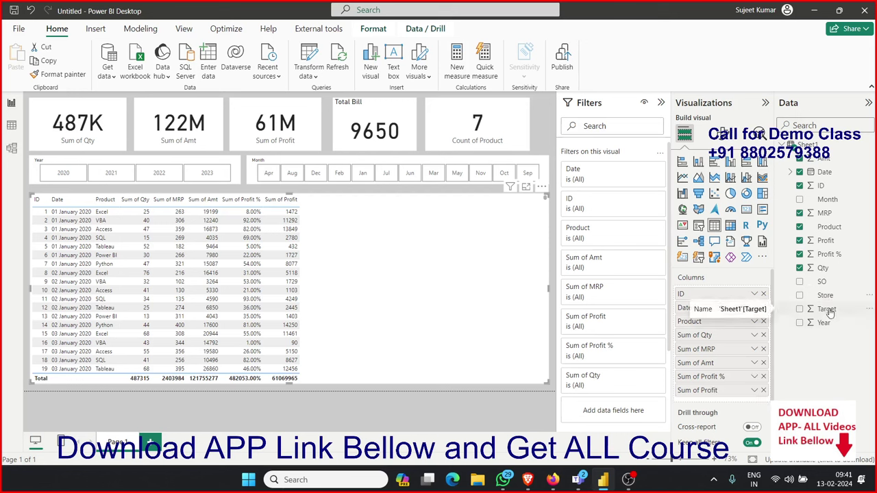
pyautogui.moveTo(827, 309); pyautogui.dragTo(762, 345)
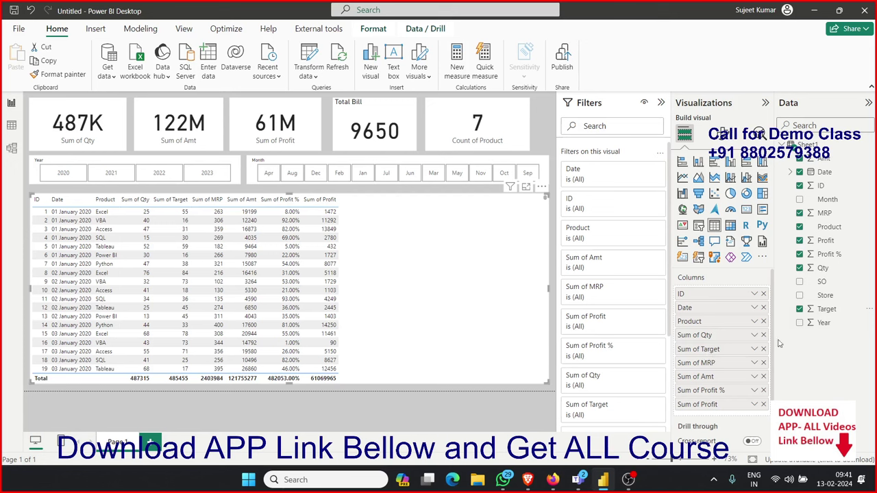
pyautogui.moveTo(825, 295)
pyautogui.mouseDown()
pyautogui.moveTo(772, 373)
pyautogui.moveTo(719, 411)
pyautogui.mouseUp()
pyautogui.moveTo(822, 282); pyautogui.dragTo(752, 421)
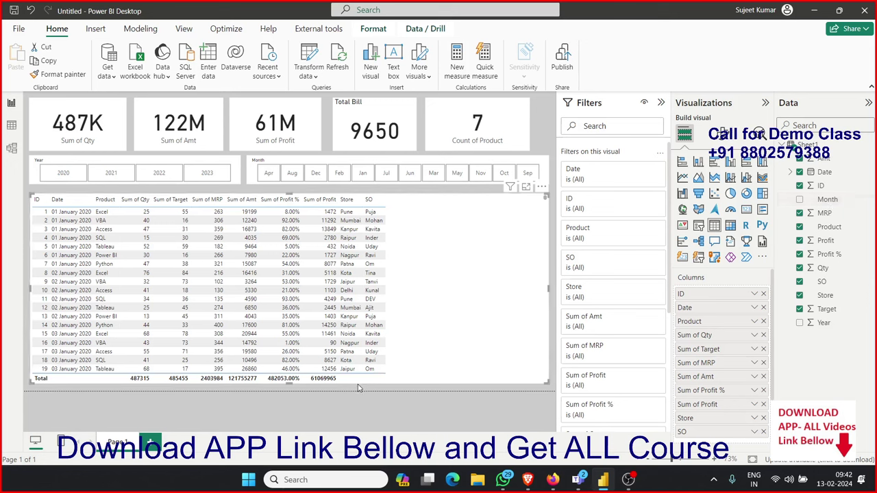
pyautogui.moveTo(547, 382); pyautogui.dragTo(397, 388)
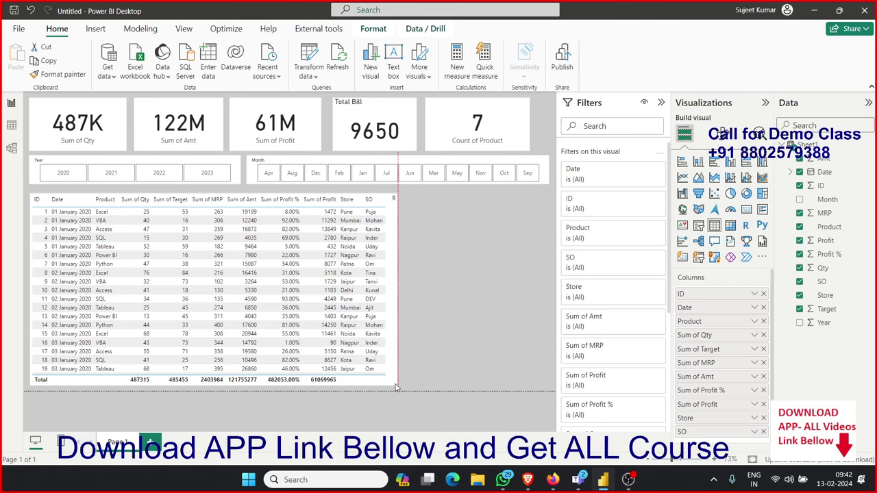
# Insert a matrix to the right of the table with Product as its rows.
pyautogui.click(491, 240)
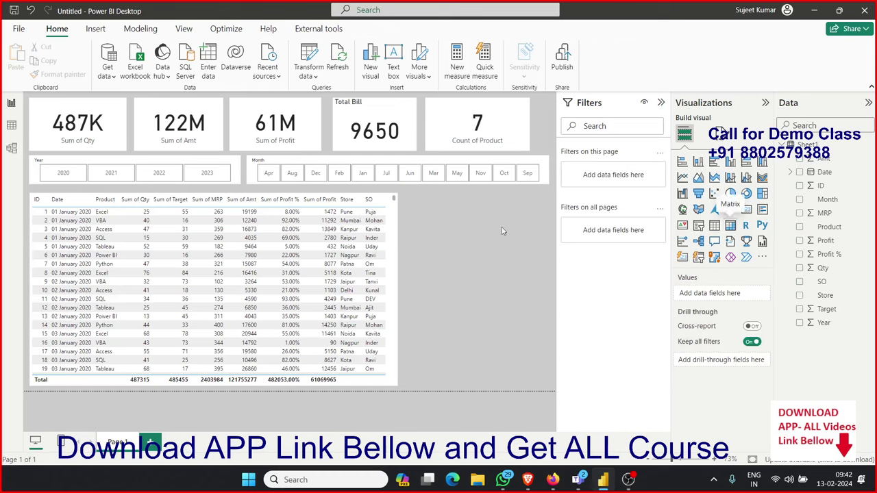
pyautogui.moveTo(501, 231); pyautogui.dragTo(453, 223)
pyautogui.moveTo(547, 385)
pyautogui.mouseDown()
pyautogui.moveTo(555, 286)
pyautogui.moveTo(538, 268)
pyautogui.mouseUp()
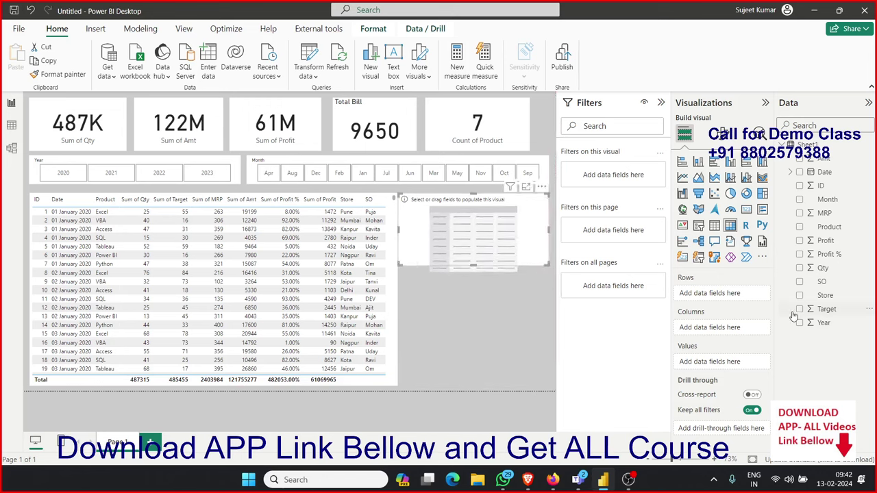
pyautogui.moveTo(827, 226); pyautogui.dragTo(520, 247)
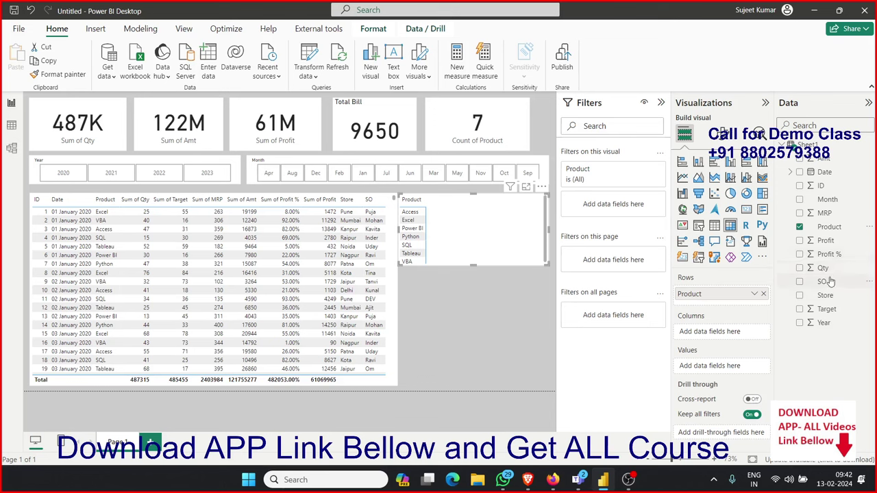
pyautogui.moveTo(831, 245); pyautogui.dragTo(527, 236)
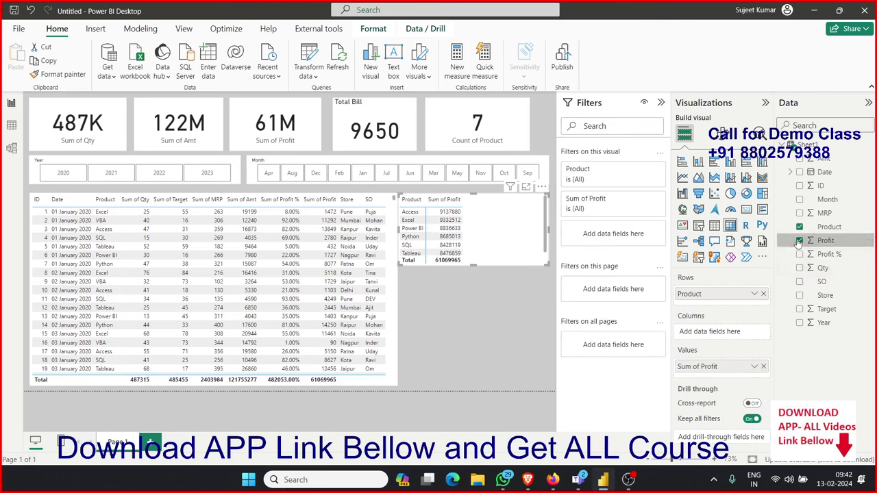
pyautogui.click(799, 241)
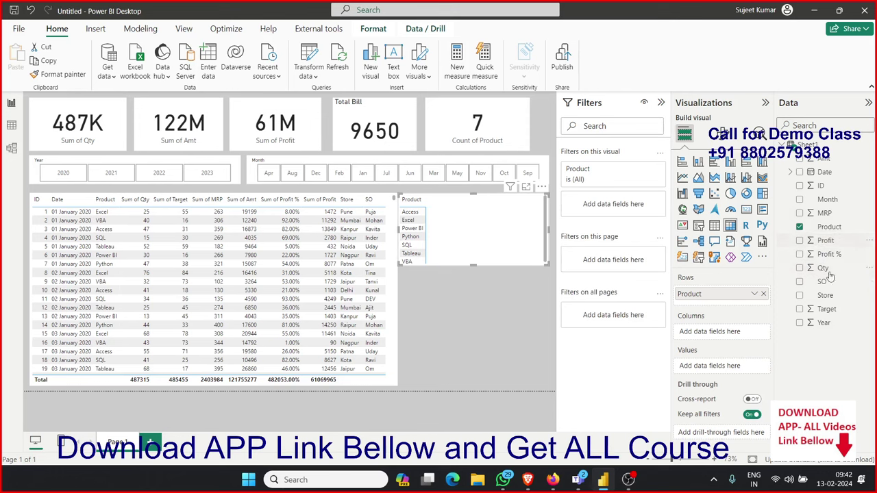
# Add Qty, Amt and Profit as matrix values and make it tall enough for every product.
pyautogui.moveTo(827, 269)
pyautogui.mouseDown()
pyautogui.moveTo(712, 274)
pyautogui.moveTo(496, 238)
pyautogui.mouseUp()
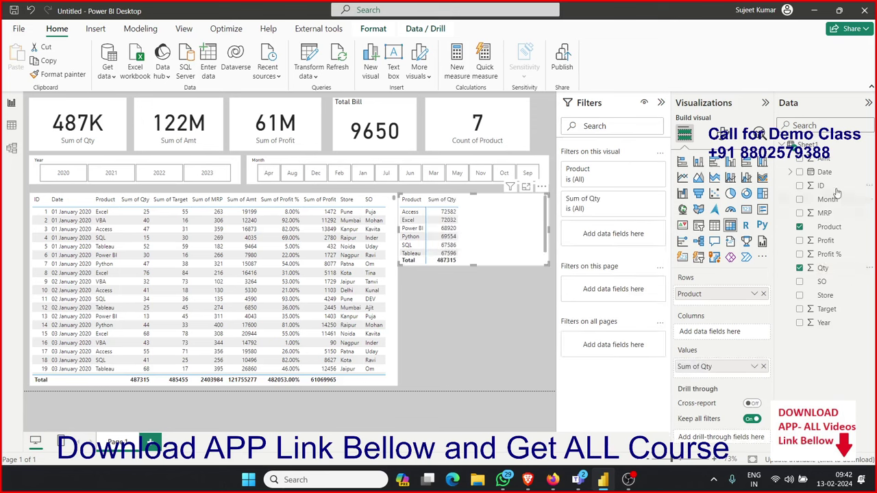
pyautogui.moveTo(828, 312); pyautogui.dragTo(505, 244)
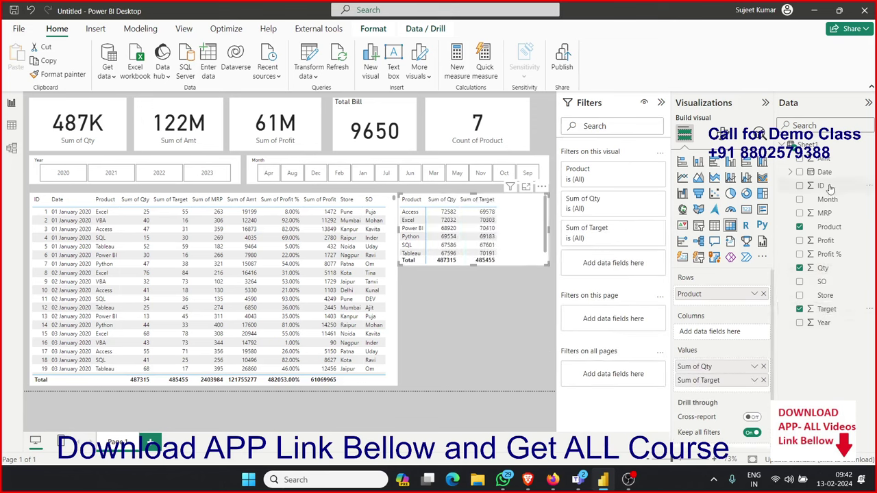
pyautogui.moveTo(823, 158); pyautogui.dragTo(510, 229)
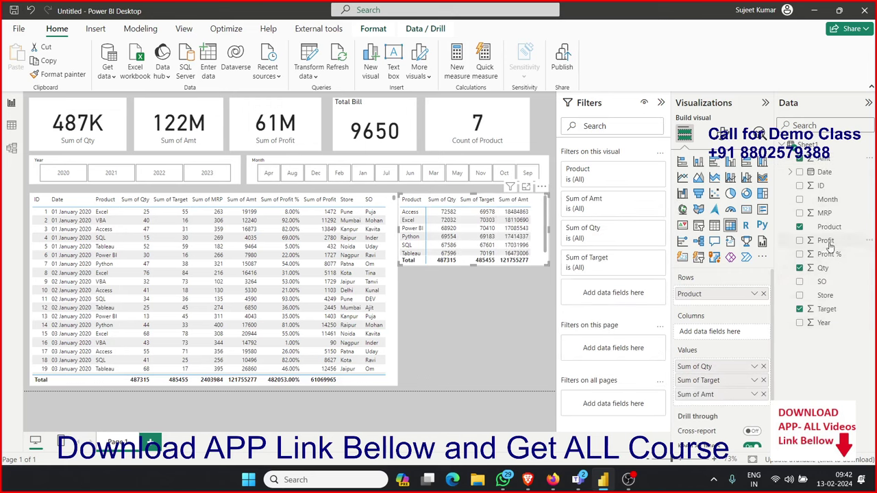
pyautogui.moveTo(825, 240)
pyautogui.mouseDown()
pyautogui.moveTo(757, 263)
pyautogui.moveTo(440, 294)
pyautogui.mouseUp()
pyautogui.click(763, 380)
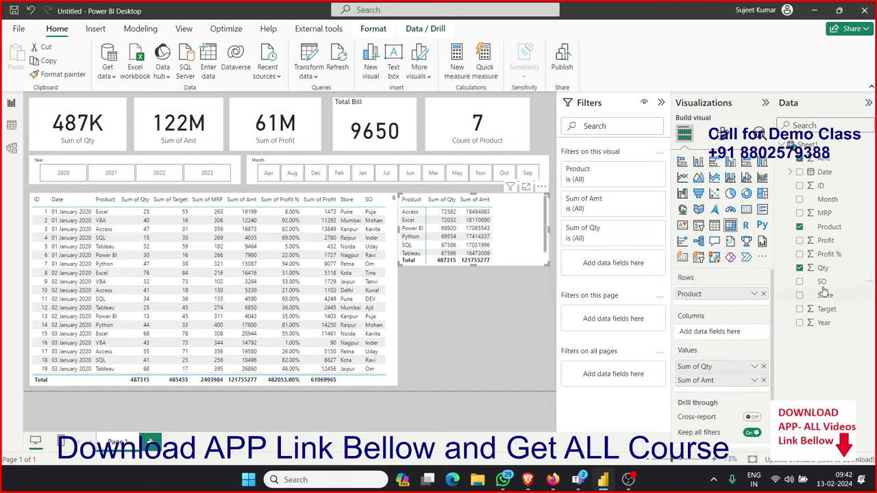
pyautogui.moveTo(830, 243); pyautogui.dragTo(747, 396)
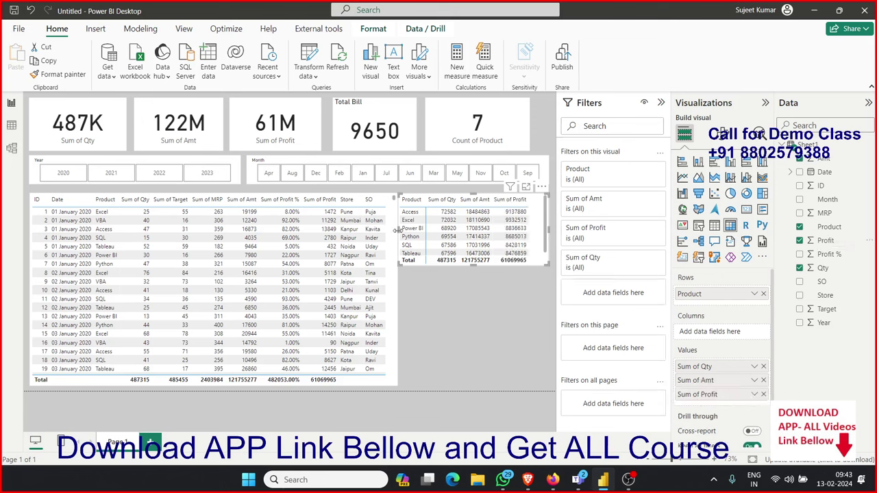
pyautogui.moveTo(401, 233); pyautogui.dragTo(405, 235)
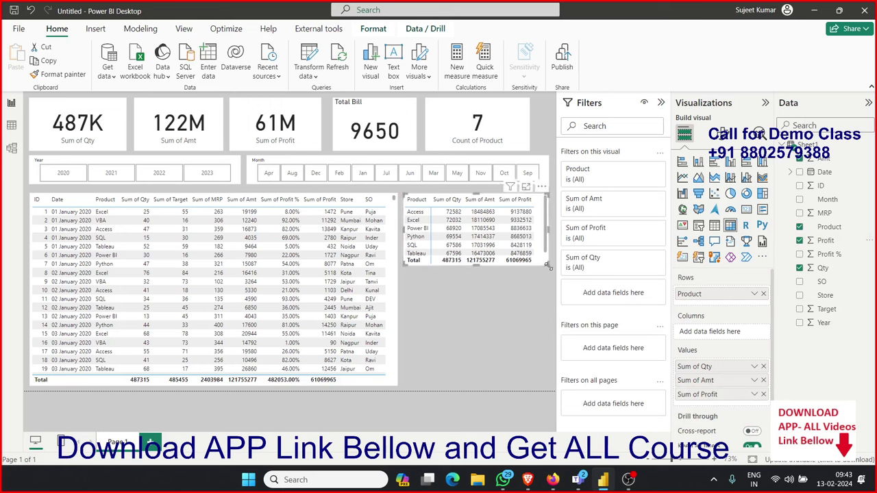
pyautogui.moveTo(546, 265); pyautogui.dragTo(553, 285)
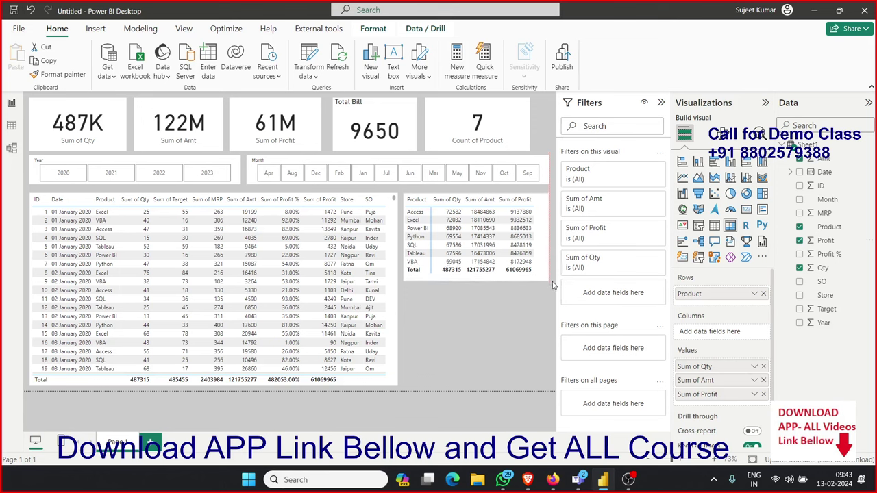
pyautogui.click(515, 336)
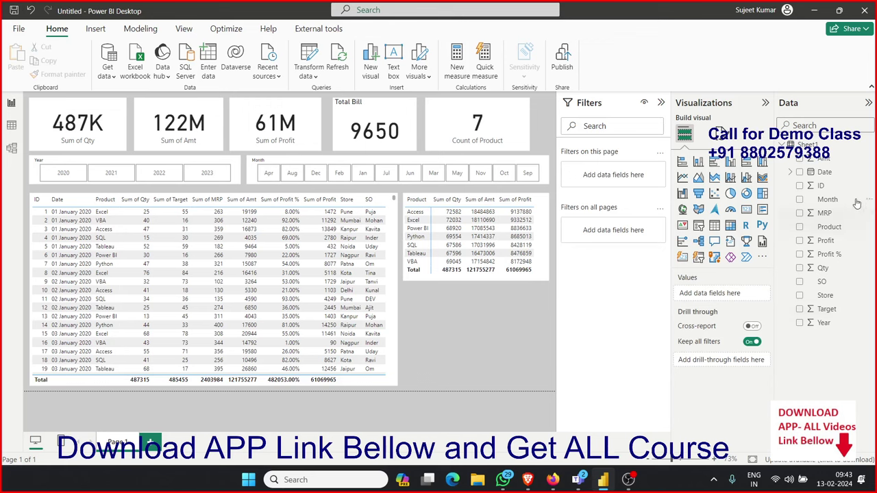
# Fill the empty table with Store, Qty, Target and Amt, and stretch it to show more rows.
pyautogui.click(828, 298)
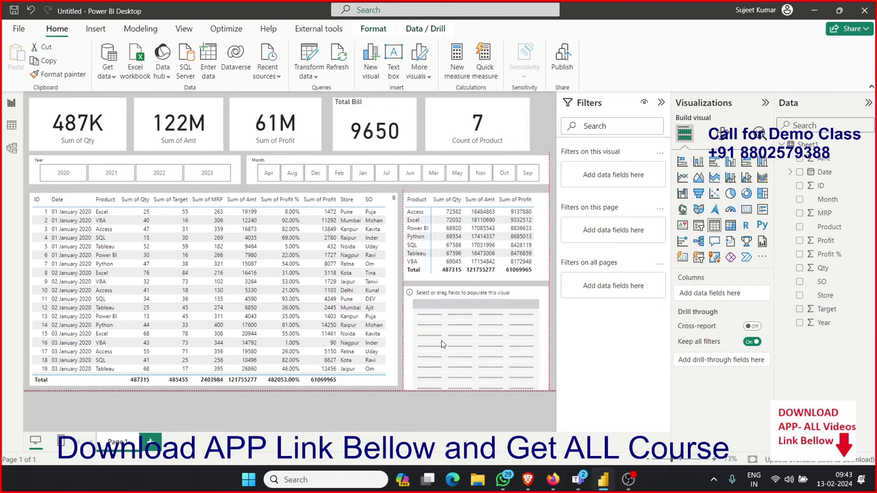
pyautogui.click(442, 344)
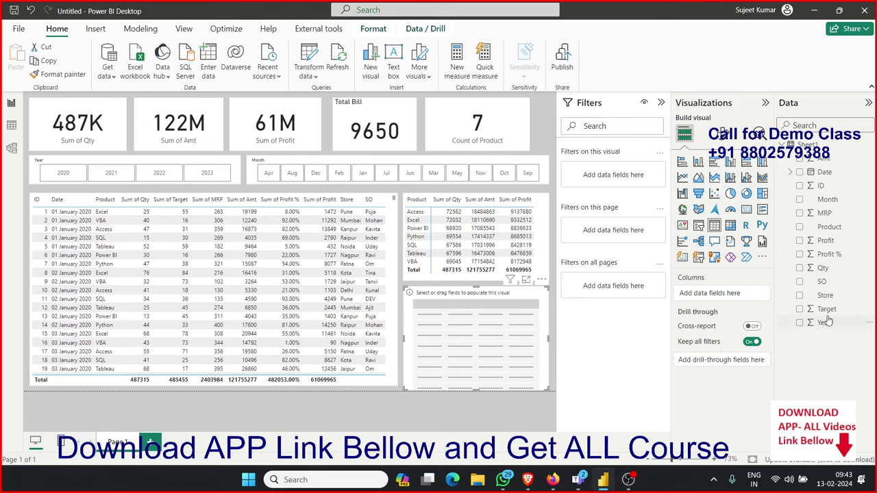
pyautogui.moveTo(826, 302); pyautogui.dragTo(491, 358)
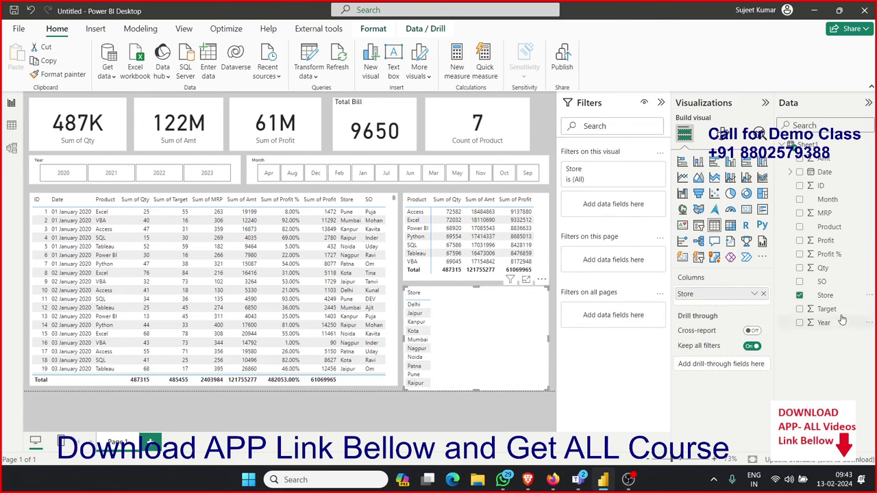
pyautogui.moveTo(823, 268); pyautogui.dragTo(480, 357)
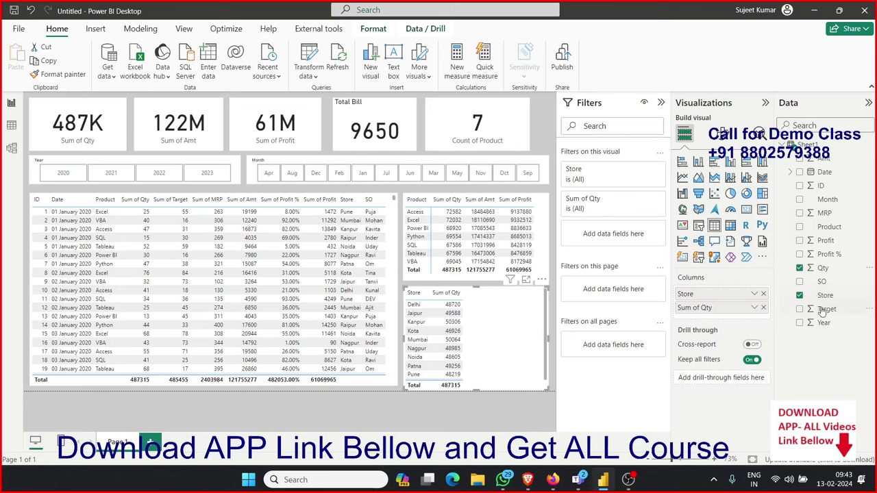
pyautogui.moveTo(822, 311); pyautogui.dragTo(517, 336)
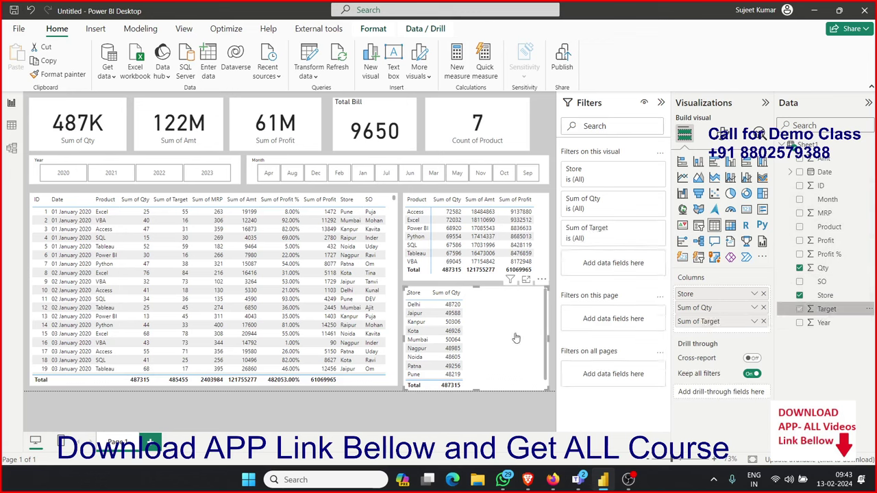
pyautogui.moveTo(834, 159); pyautogui.dragTo(539, 340)
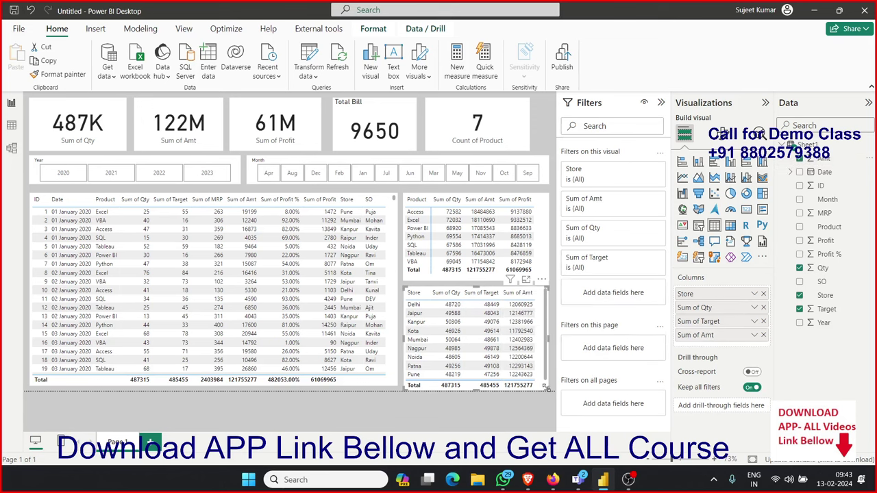
pyautogui.moveTo(547, 386); pyautogui.dragTo(549, 388)
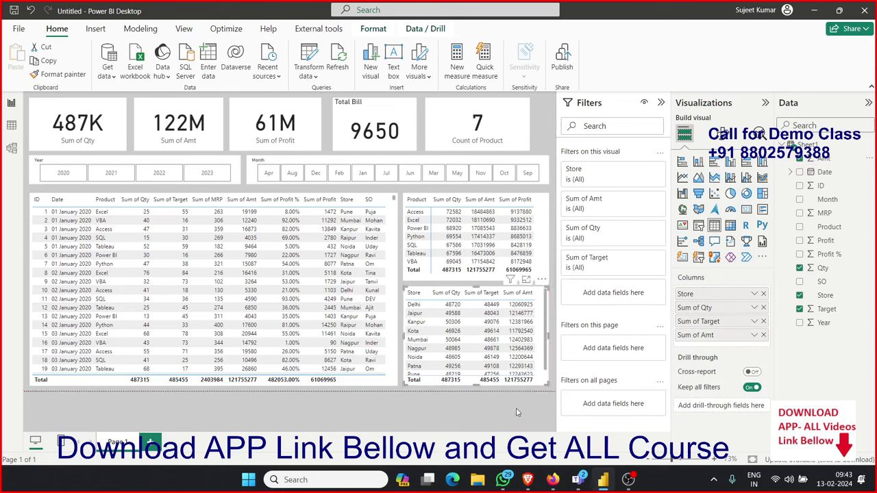
pyautogui.click(517, 412)
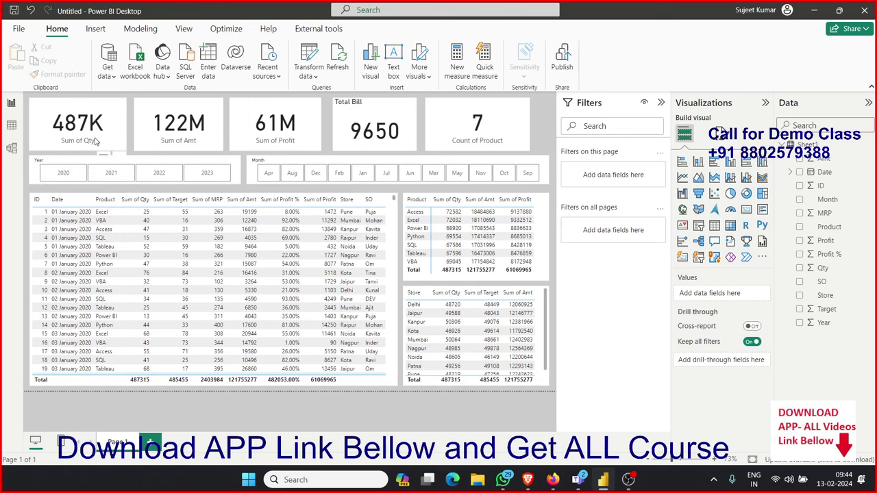
pyautogui.moveTo(63, 172)
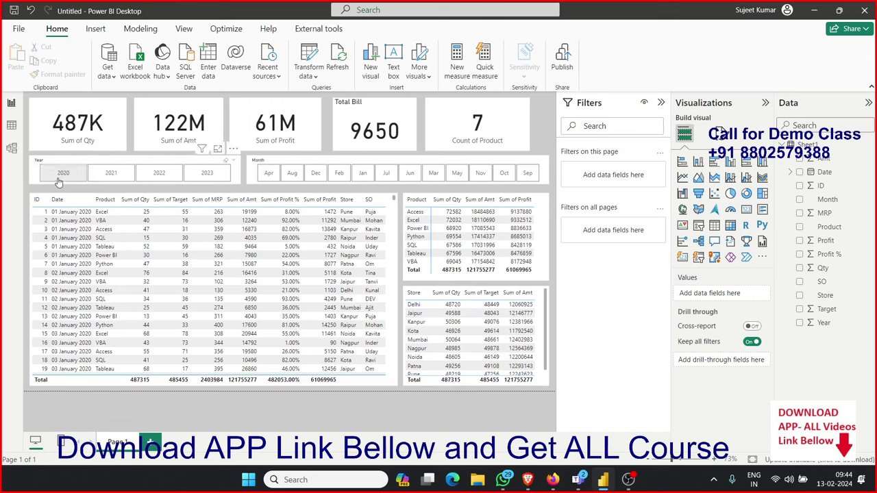
# Select 2020 in the Year slicer and Jan in the Month slicer.
pyautogui.click(59, 181)
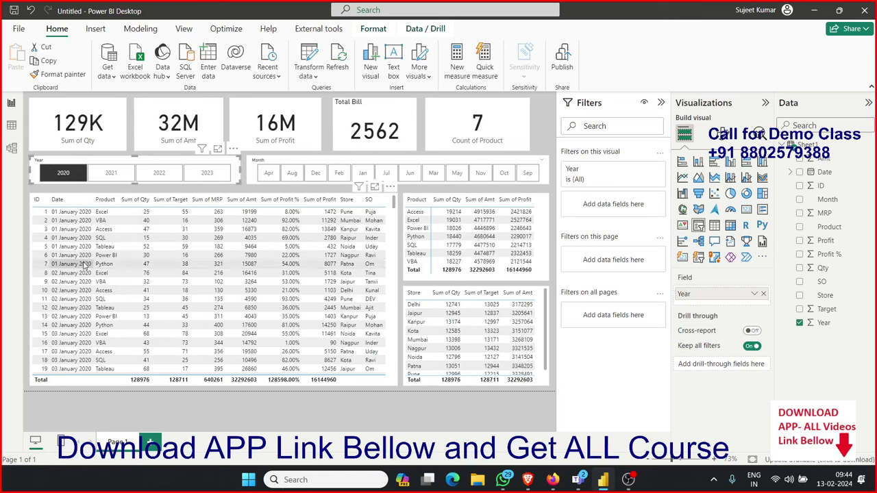
pyautogui.scroll(-5, 85, 251)
pyautogui.scroll(5, 85, 250)
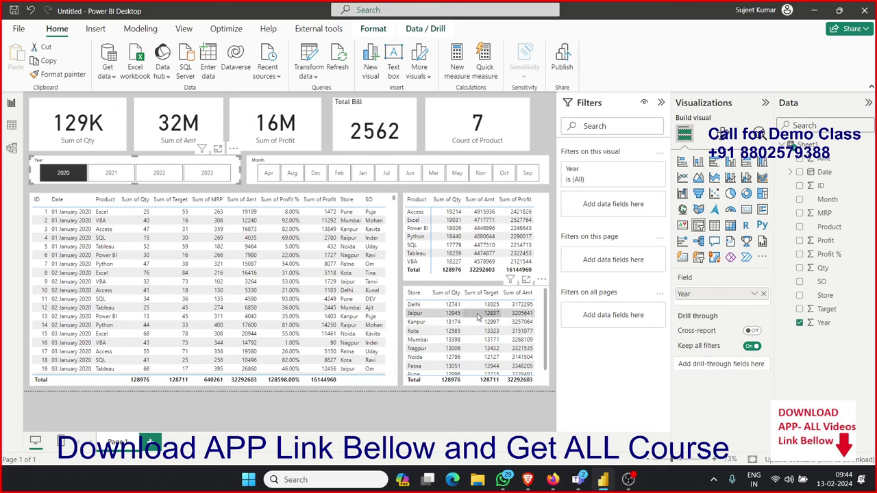
pyautogui.click(361, 174)
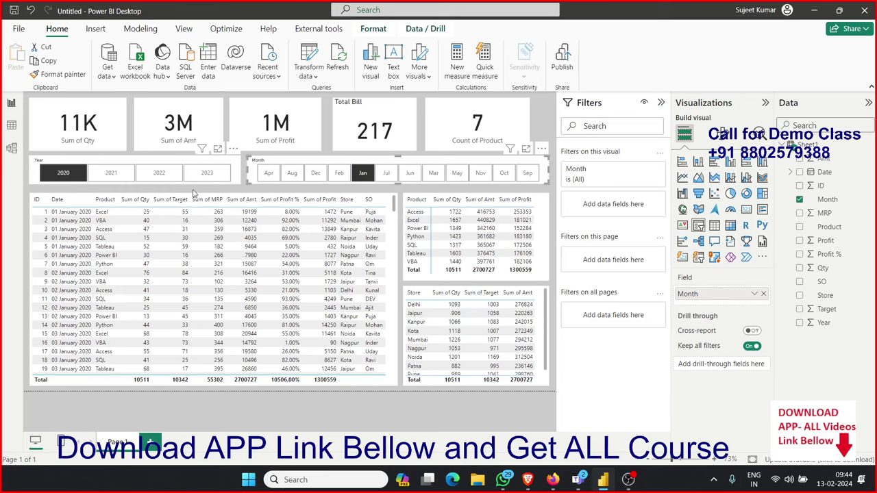
pyautogui.click(11, 126)
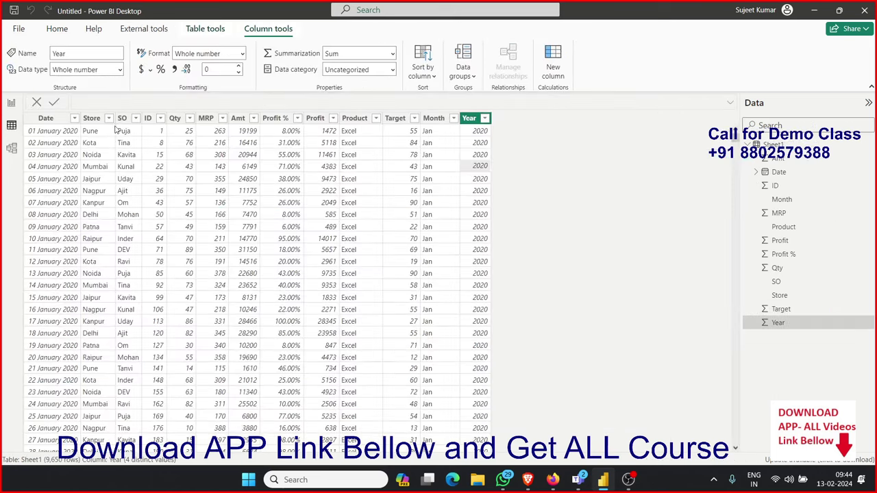
pyautogui.click(442, 121)
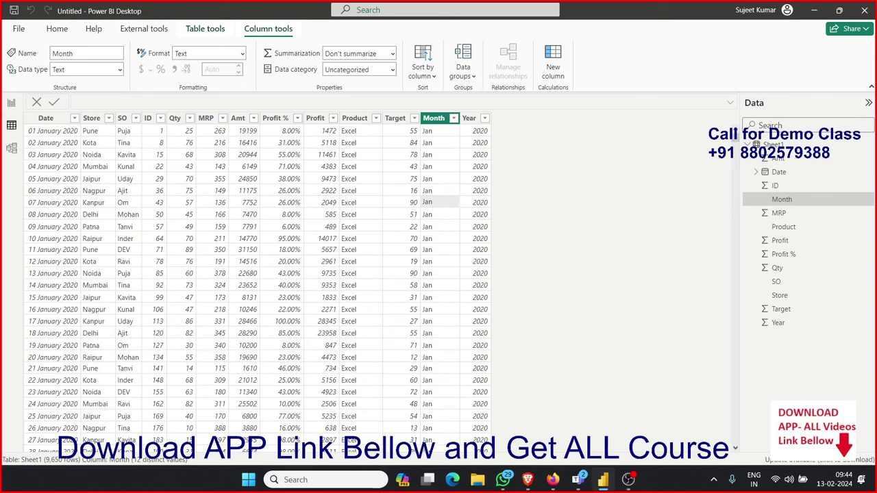
pyautogui.click(11, 102)
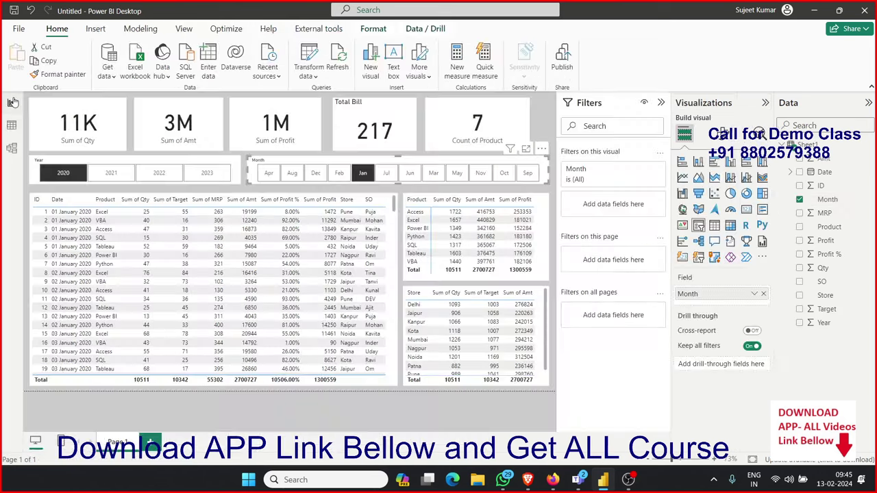
# Replace the slicer's Month field with the Date Hierarchy, removing Year, Quarter and Day levels.
pyautogui.click(763, 293)
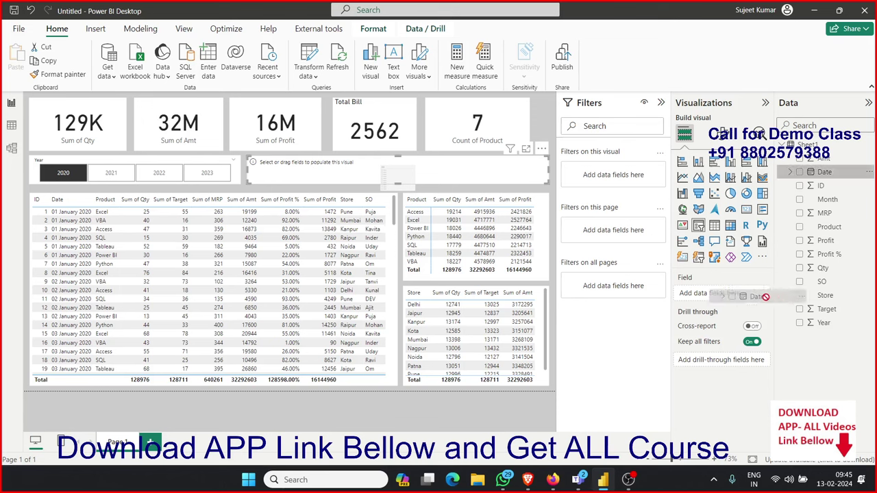
pyautogui.moveTo(825, 172); pyautogui.dragTo(713, 294)
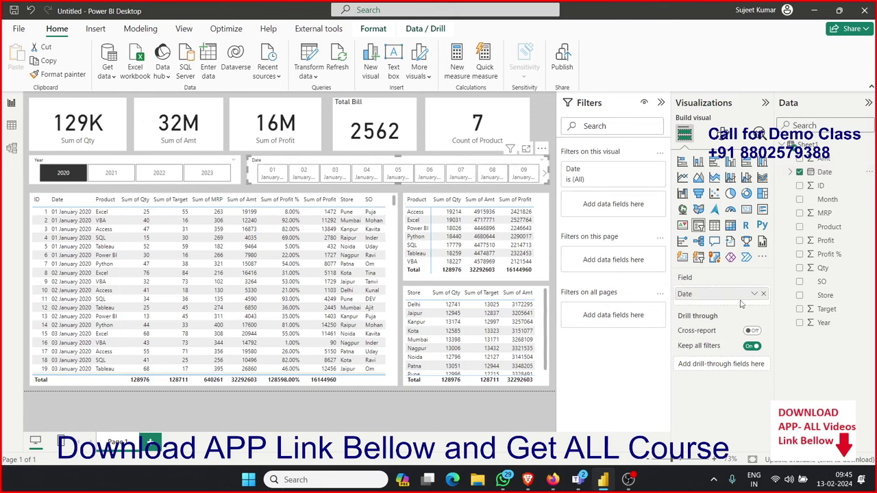
pyautogui.click(754, 296)
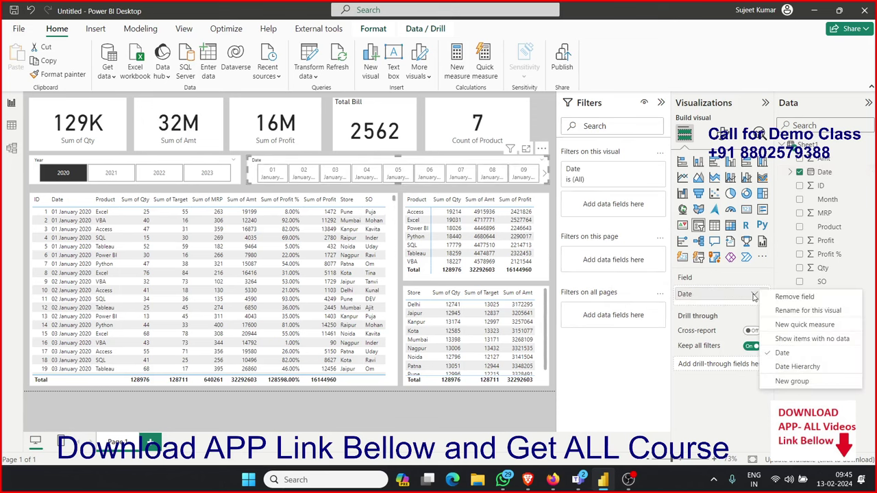
pyautogui.click(786, 368)
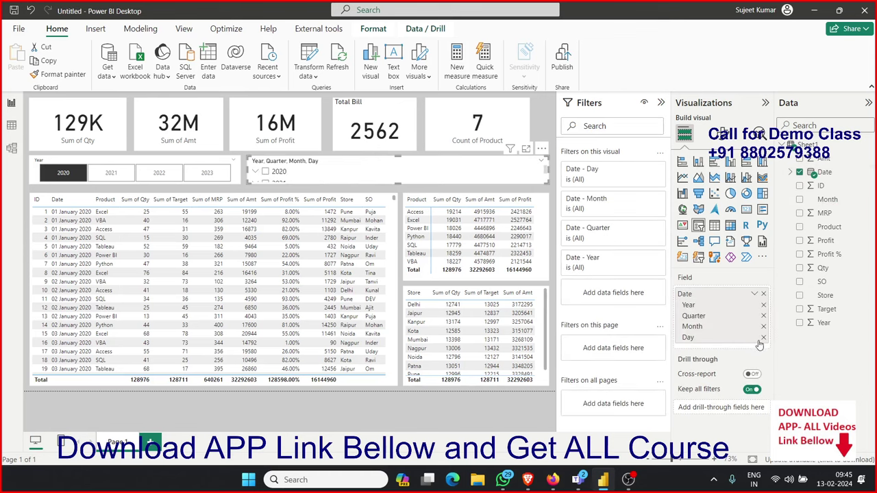
pyautogui.click(763, 304)
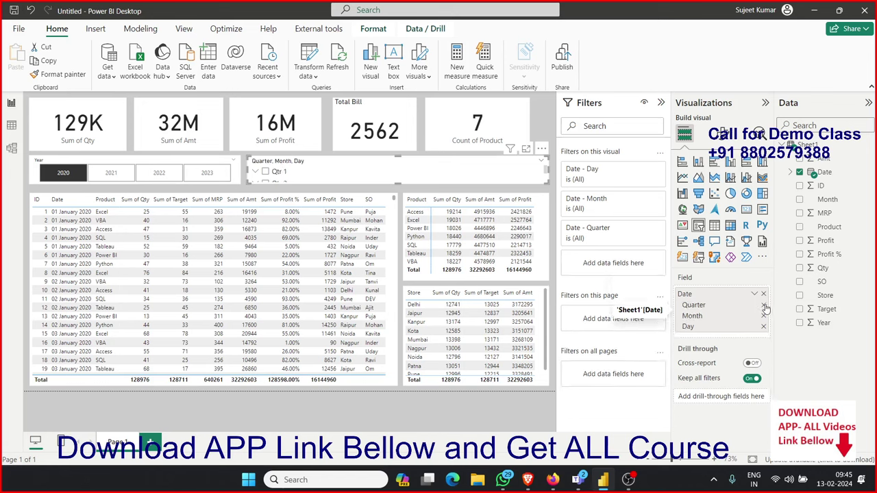
pyautogui.click(763, 305)
pyautogui.click(763, 316)
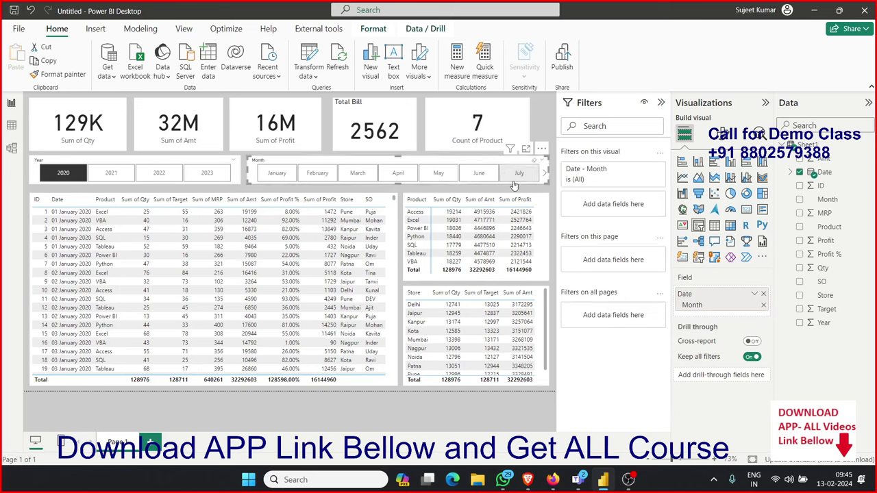
# Extend the month slicer's left edge and page through months to December and back to January.
pyautogui.moveTo(250, 183); pyautogui.dragTo(246, 183)
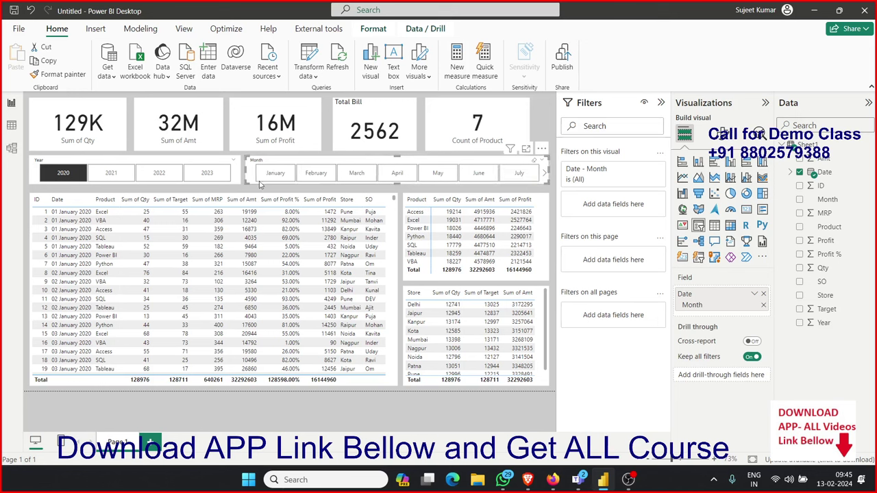
pyautogui.click(546, 174)
pyautogui.click(547, 175)
pyautogui.click(547, 175)
pyautogui.click(546, 175)
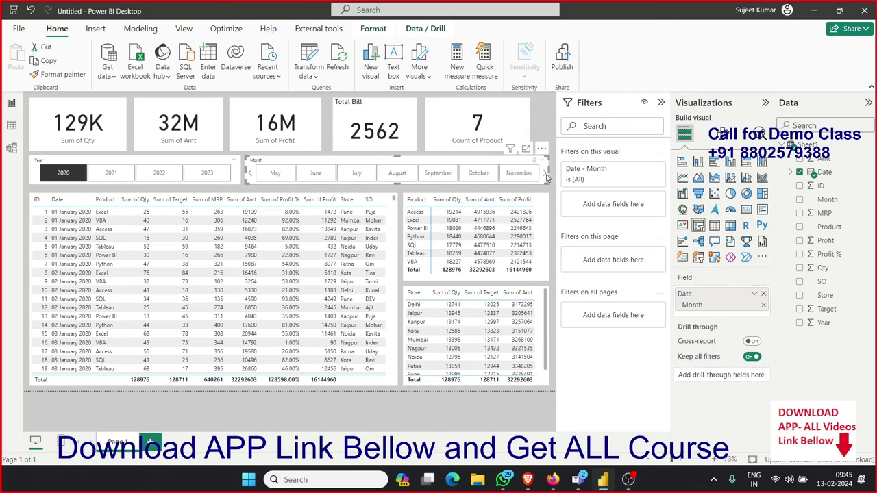
pyautogui.click(547, 176)
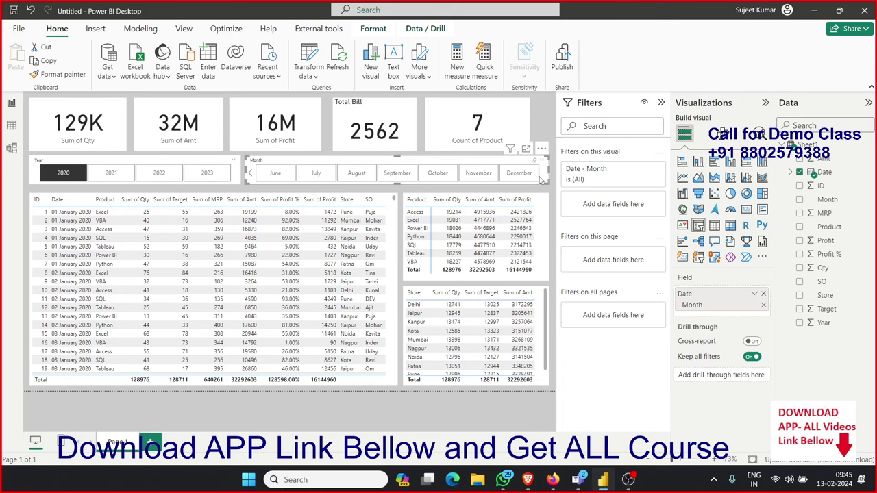
pyautogui.click(250, 174)
pyautogui.click(250, 174)
pyautogui.click(250, 174)
pyautogui.click(251, 174)
pyautogui.click(253, 175)
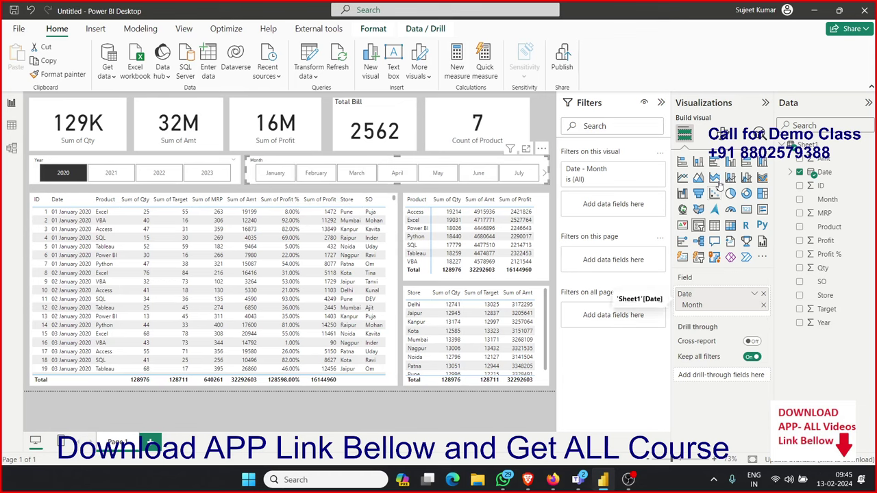
# Inspect the slicer's Values formatting, then return to the Build visual pane.
pyautogui.click(719, 134)
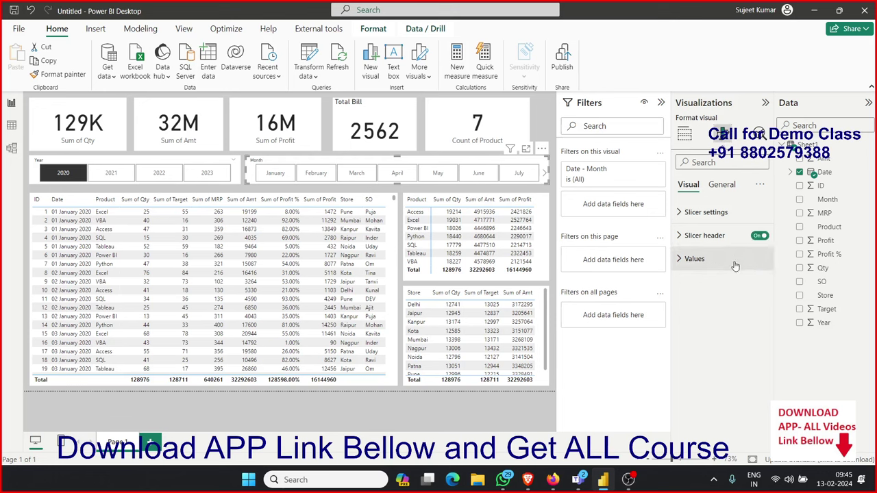
pyautogui.click(696, 261)
pyautogui.scroll(-1, 728, 330)
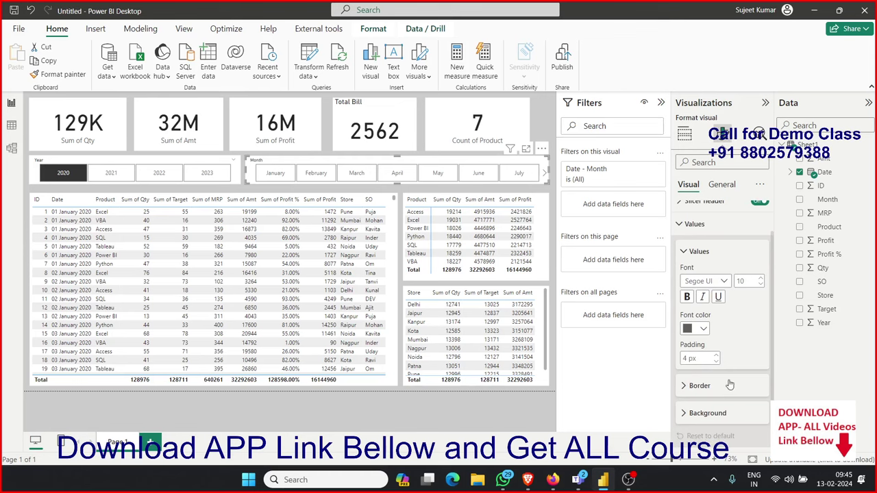
pyautogui.click(683, 135)
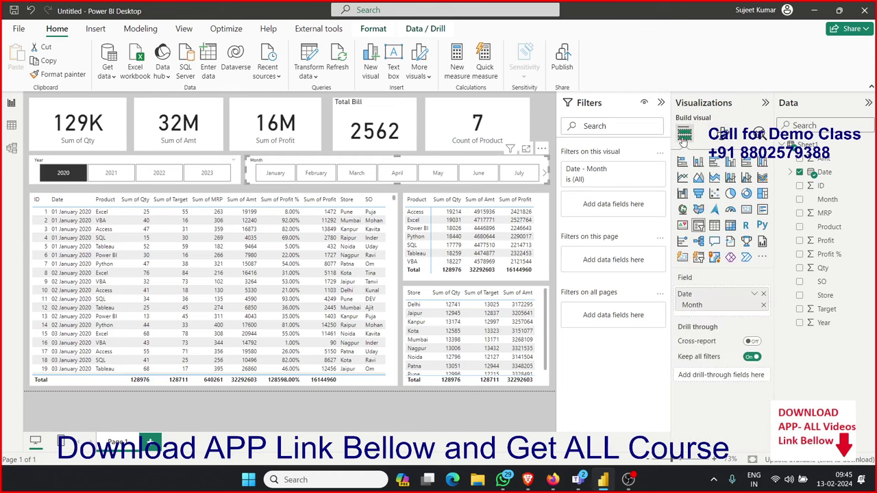
# Pick January, then February in the Month slicer, and select the detail transactions table.
pyautogui.click(272, 176)
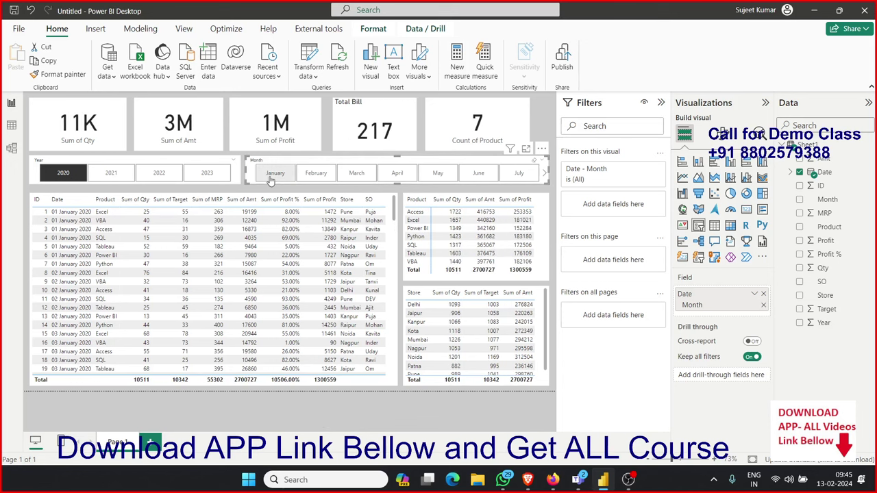
pyautogui.moveTo(374, 127)
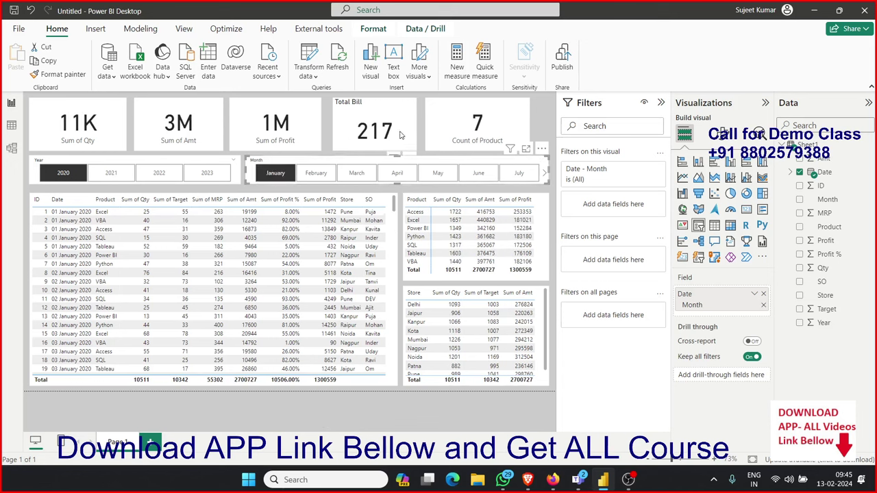
pyautogui.moveTo(394, 202)
pyautogui.mouseDown()
pyautogui.moveTo(407, 389)
pyautogui.moveTo(410, 205)
pyautogui.mouseUp()
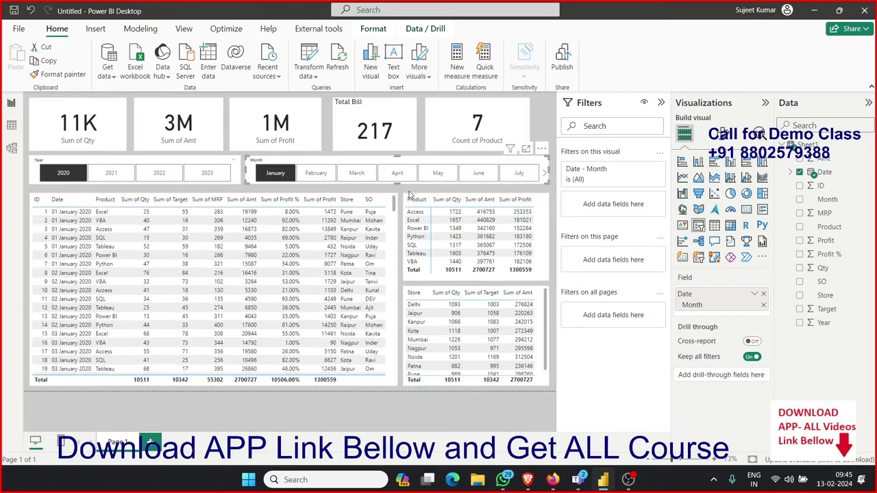
pyautogui.click(318, 172)
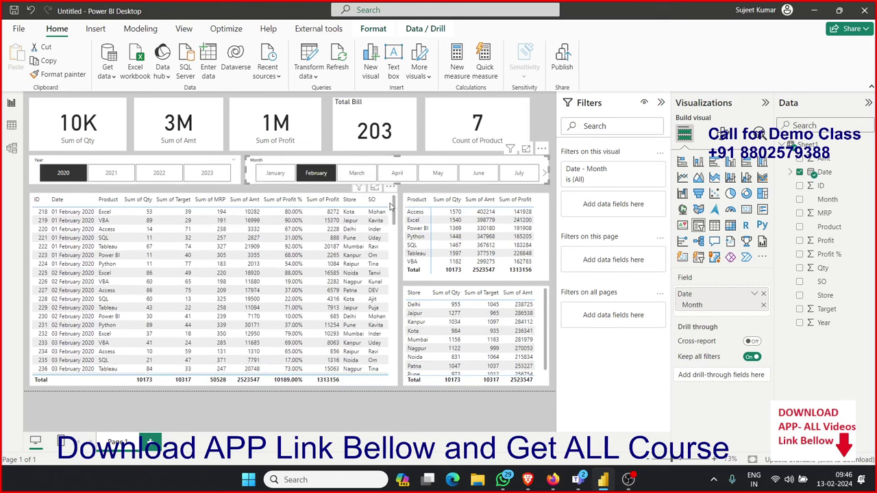
pyautogui.scroll(-3, 391, 216)
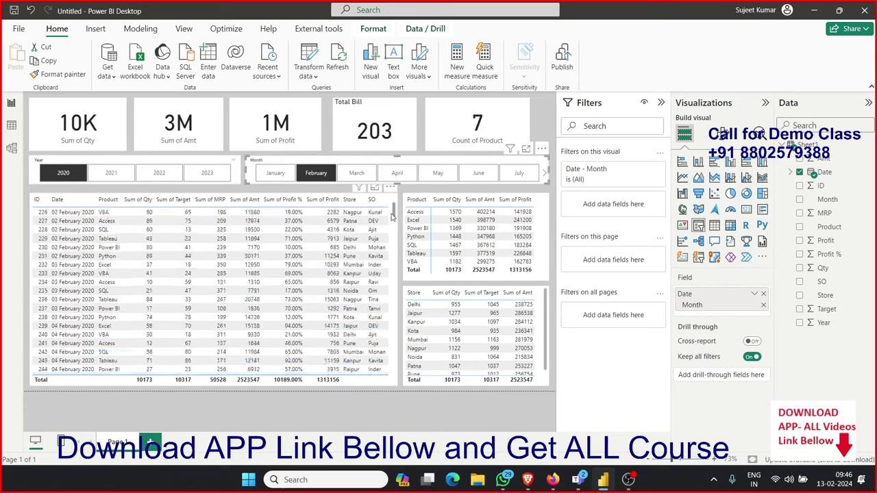
pyautogui.moveTo(392, 216); pyautogui.dragTo(393, 207)
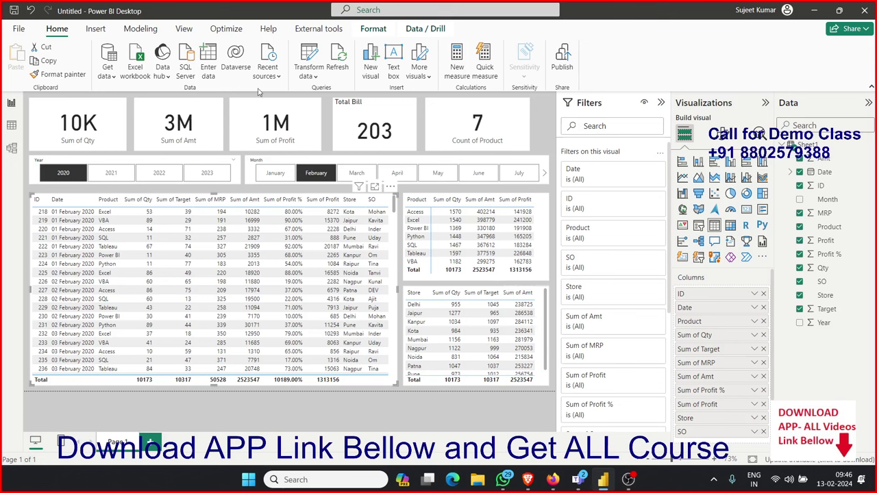
# Adjust the detail table's edges so it starts at ID 218 and its Total row sits higher.
pyautogui.moveTo(394, 213); pyautogui.dragTo(391, 359)
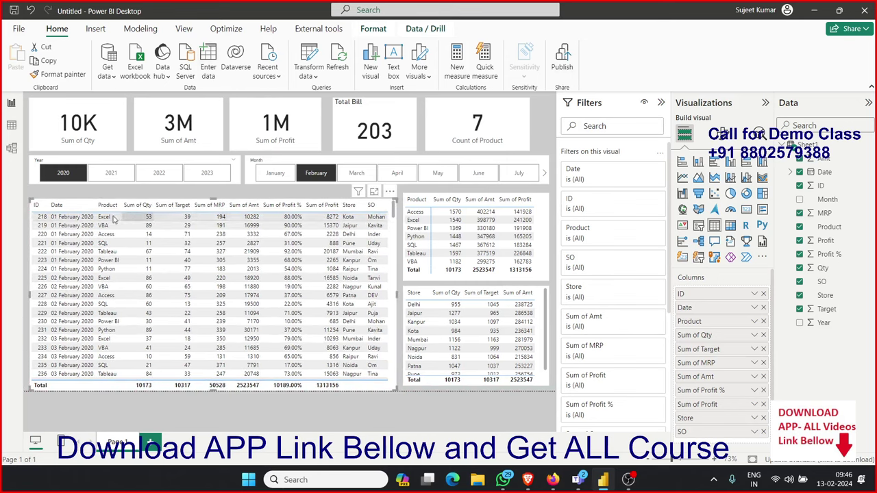
pyautogui.moveTo(30, 199)
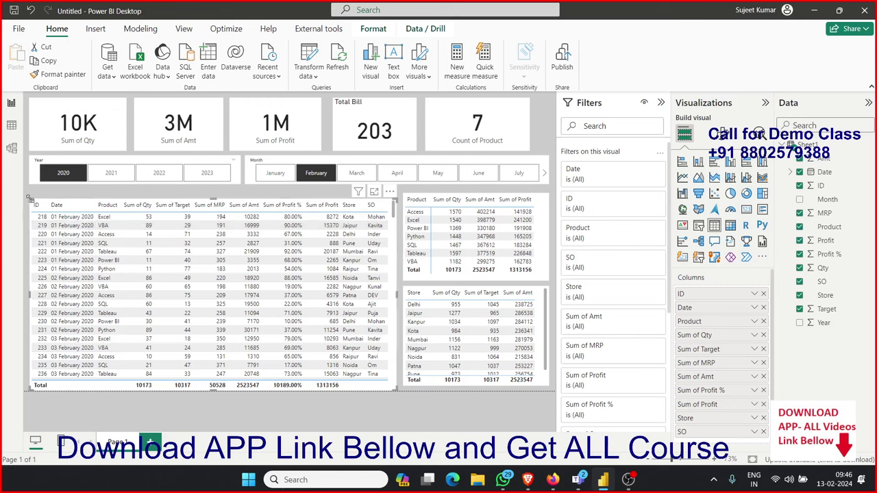
pyautogui.moveTo(29, 198); pyautogui.dragTo(34, 195)
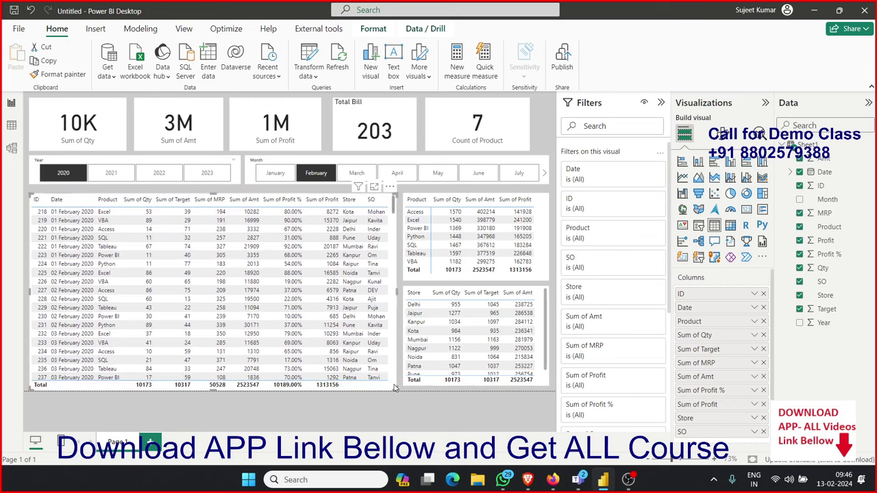
pyautogui.moveTo(394, 387); pyautogui.dragTo(390, 396)
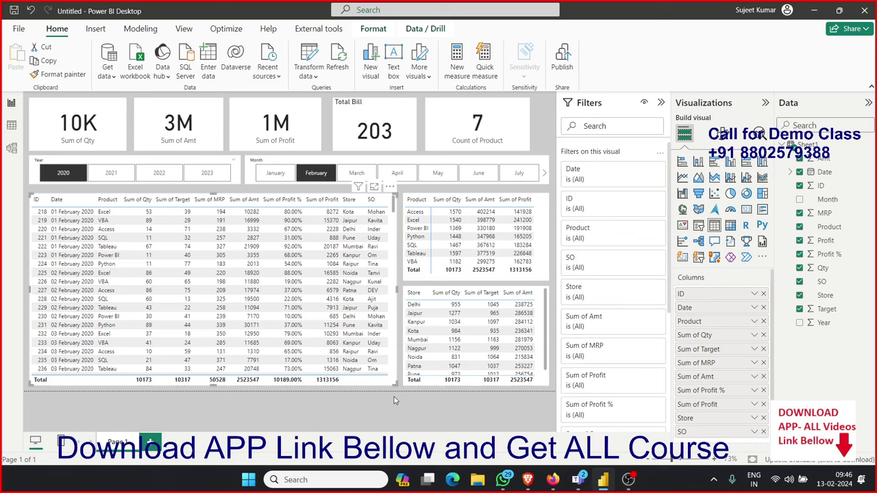
pyautogui.click(11, 126)
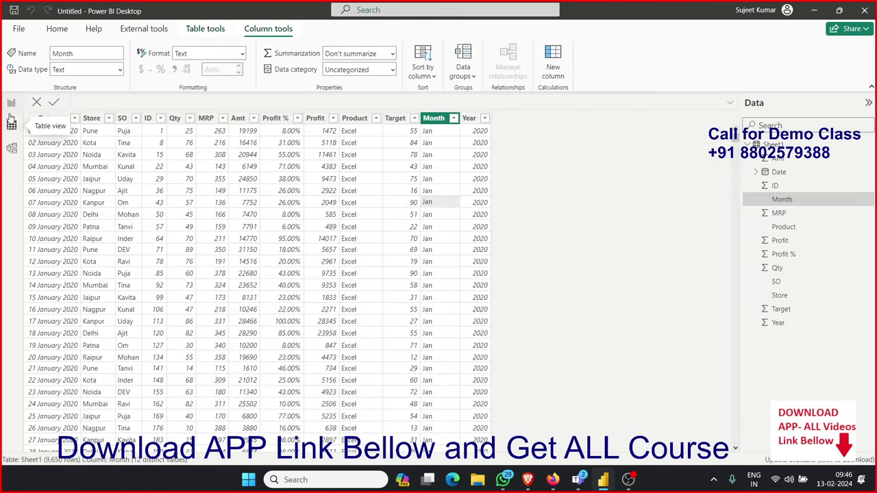
pyautogui.click(11, 102)
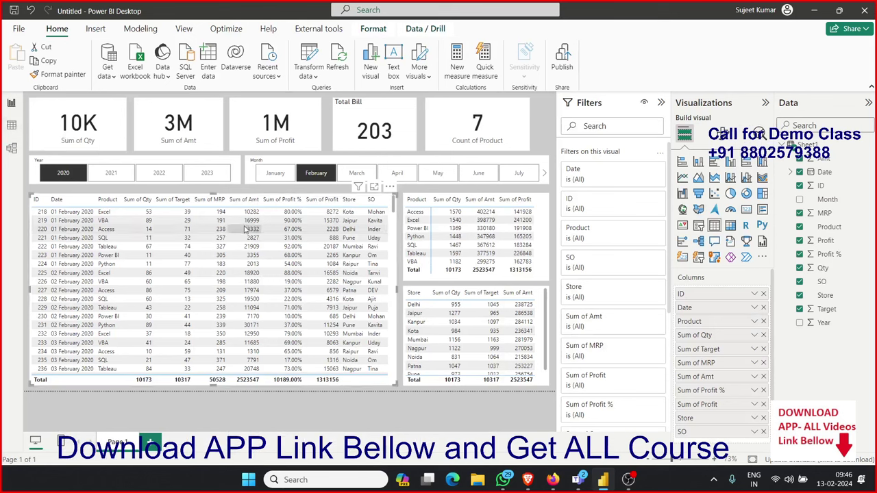
pyautogui.moveTo(476, 336)
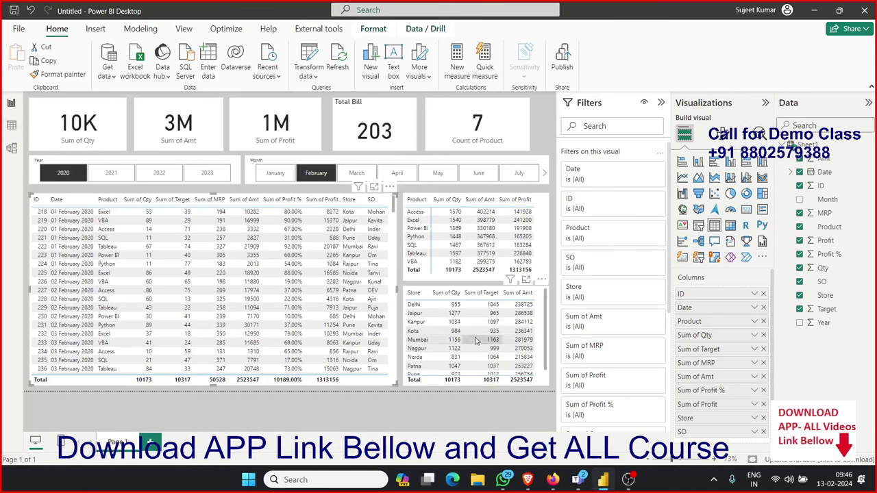
pyautogui.moveTo(397, 173)
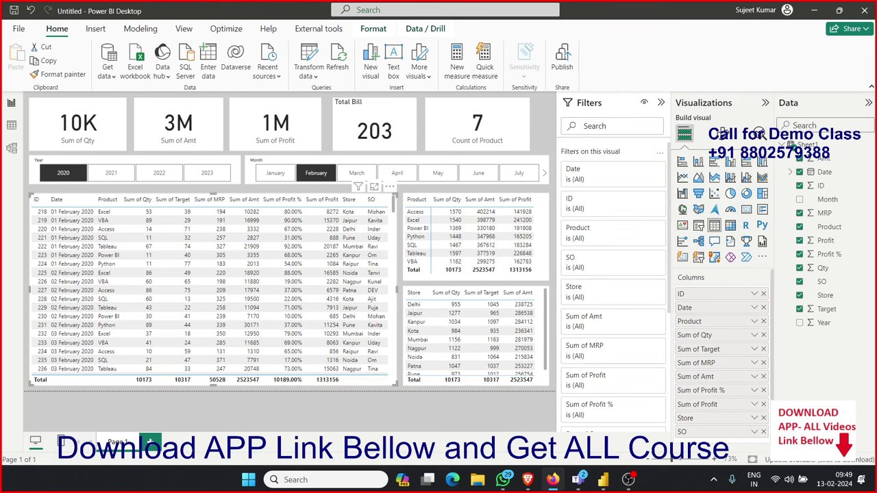
# Launch Google Chrome from the Start menu with a profile and maximize the window.
pyautogui.press('super')
pyautogui.write('ch')
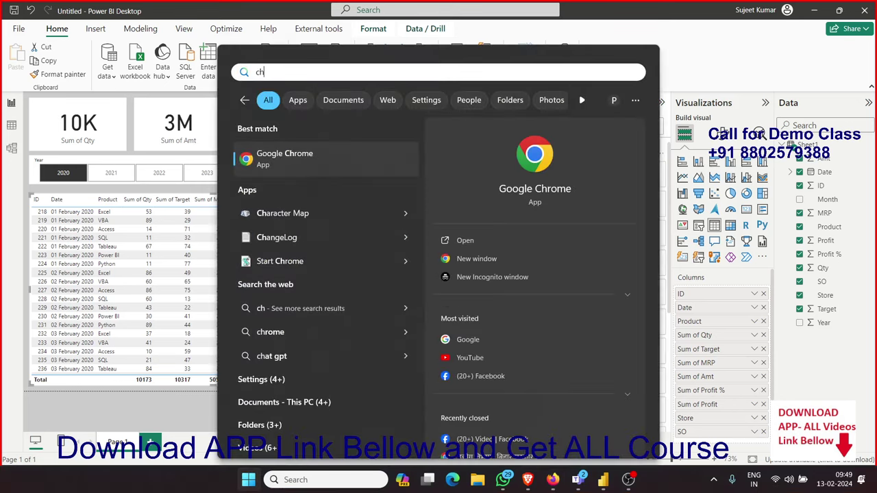
pyautogui.press('Escape')
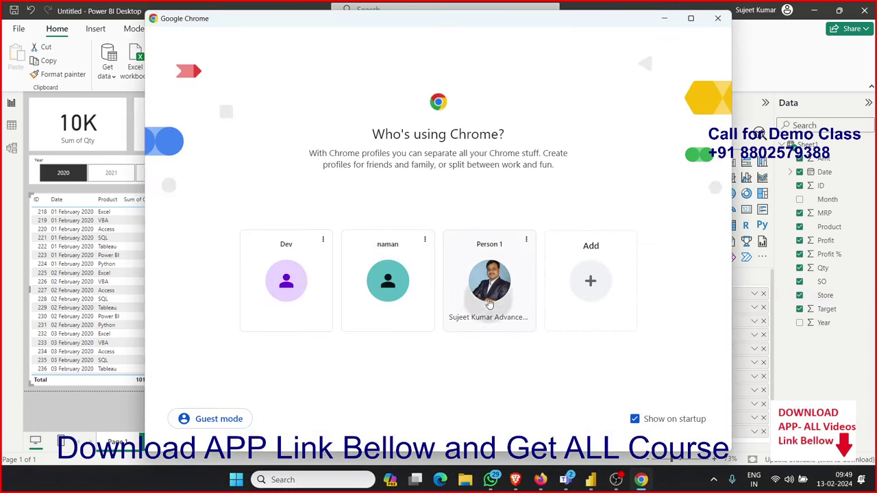
pyautogui.click(489, 303)
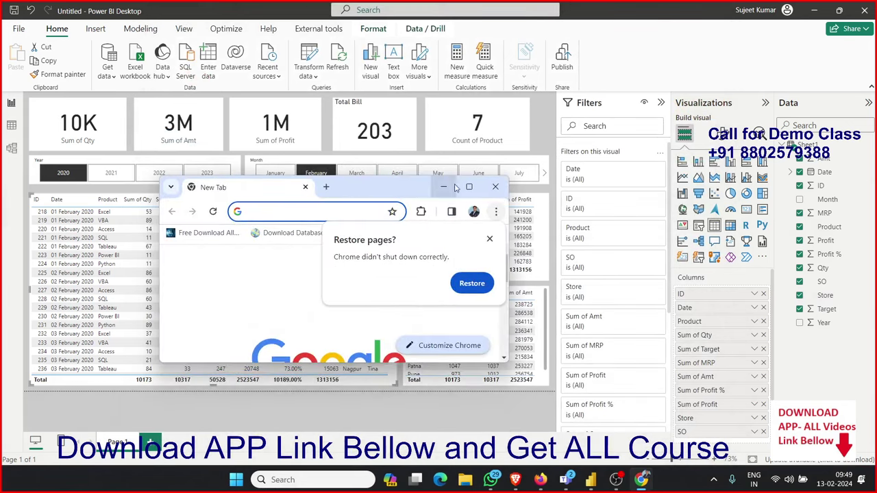
pyautogui.click(469, 188)
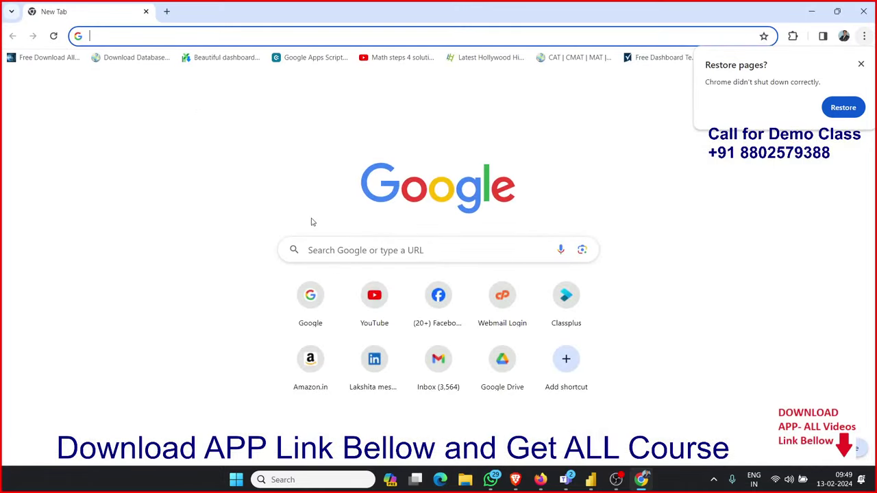
# Search Google for 'power bi dashboard with only tables' using the autocompleted query.
pyautogui.click(314, 254)
pyautogui.write('po')
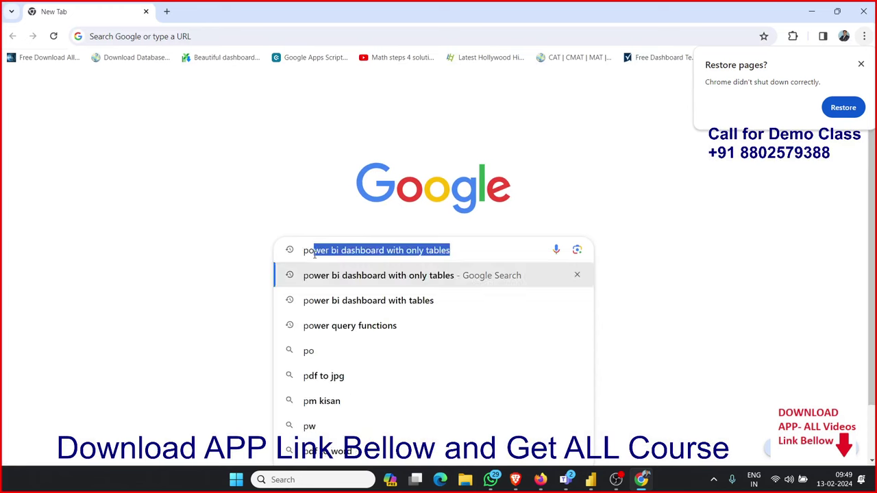
pyautogui.write('wer')
pyautogui.press('Return')
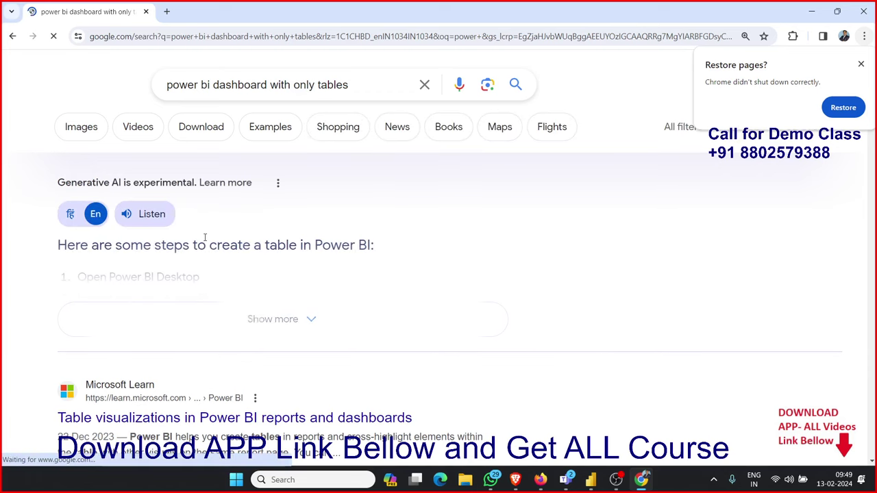
# Browse the image results and preview the tables, filters and images dashboard video.
pyautogui.click(81, 126)
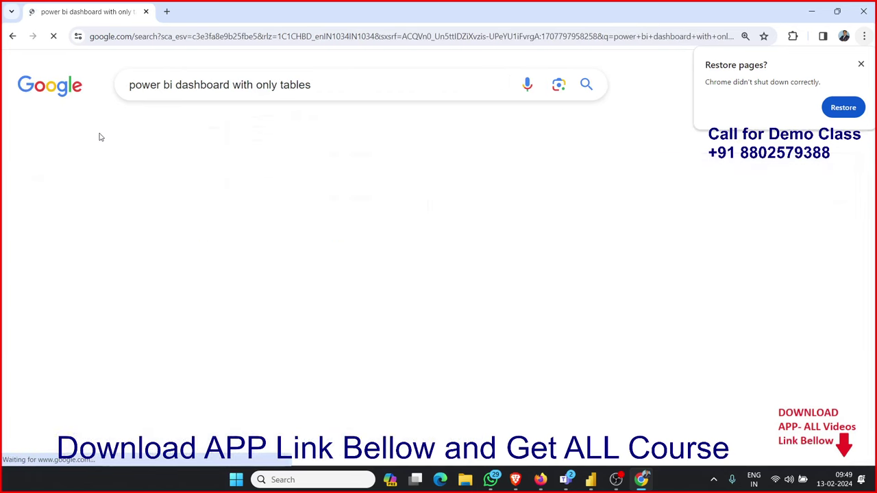
pyautogui.scroll(-2, 530, 285)
pyautogui.scroll(-4, 530, 284)
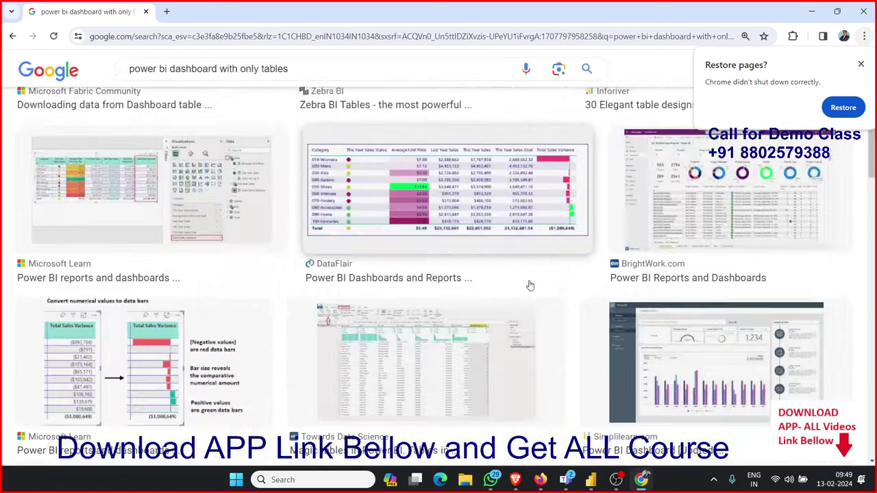
pyautogui.scroll(-2, 530, 283)
pyautogui.scroll(-2, 530, 282)
pyautogui.scroll(-2, 530, 282)
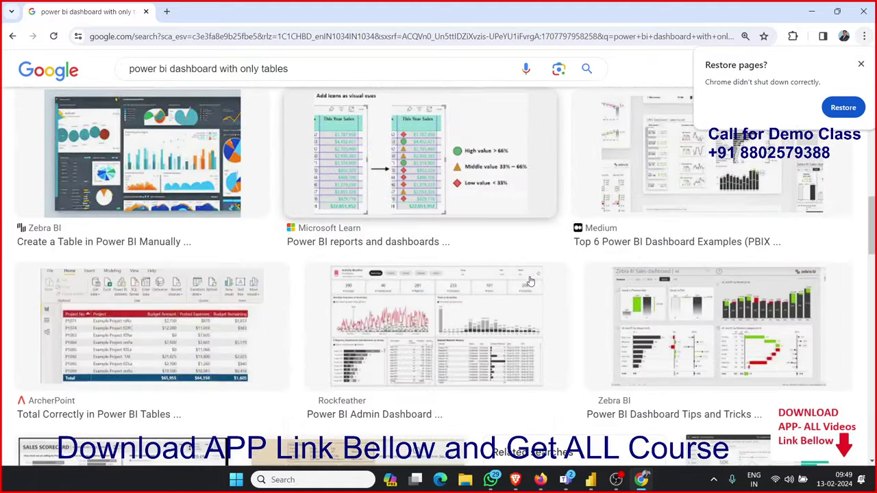
pyautogui.scroll(-3, 530, 281)
pyautogui.scroll(-1, 531, 280)
pyautogui.scroll(-1, 531, 277)
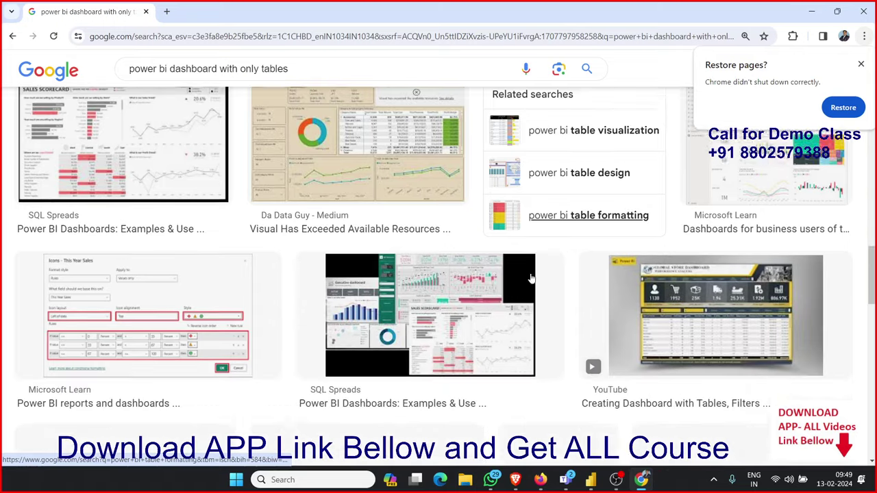
pyautogui.scroll(-2, 530, 278)
pyautogui.scroll(-1, 560, 283)
pyautogui.scroll(-4, 561, 286)
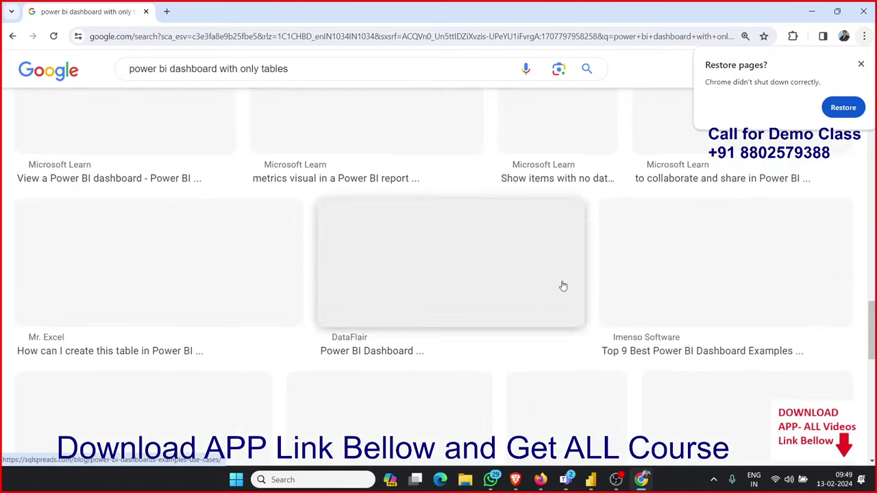
pyautogui.scroll(4, 562, 286)
pyautogui.click(681, 254)
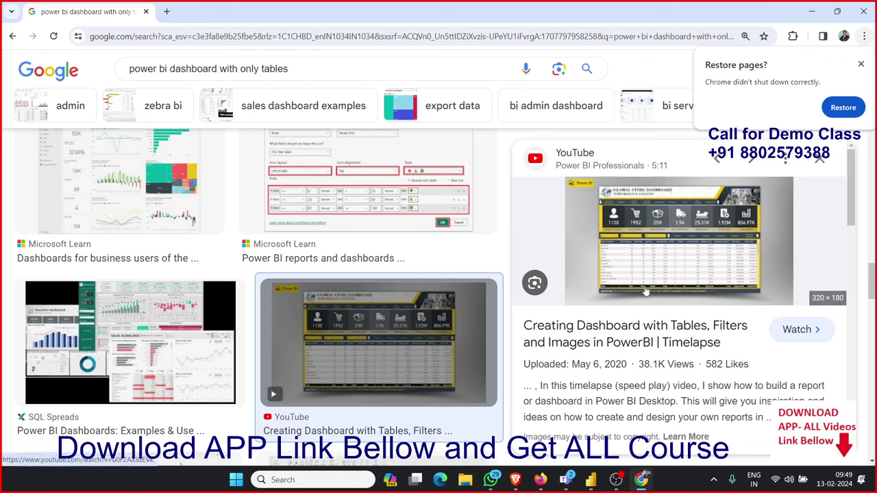
# Launch Paint from the Start menu search to get a blank canvas.
pyautogui.press('super')
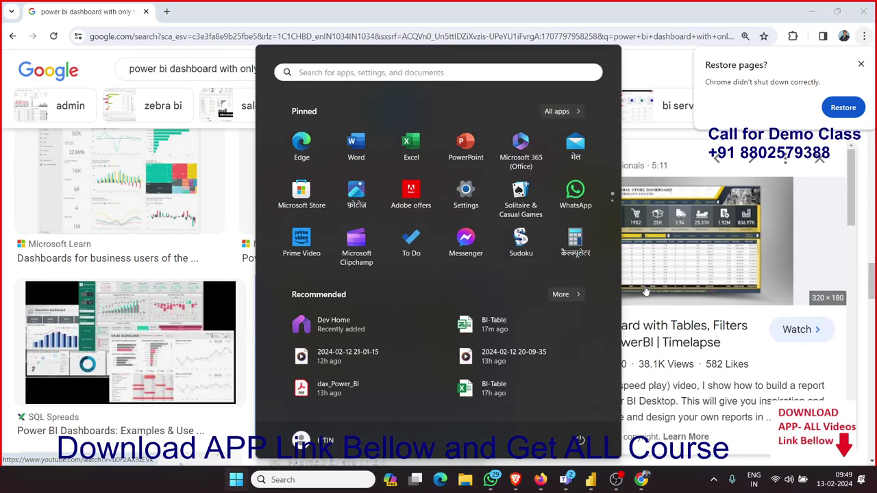
pyautogui.write('p')
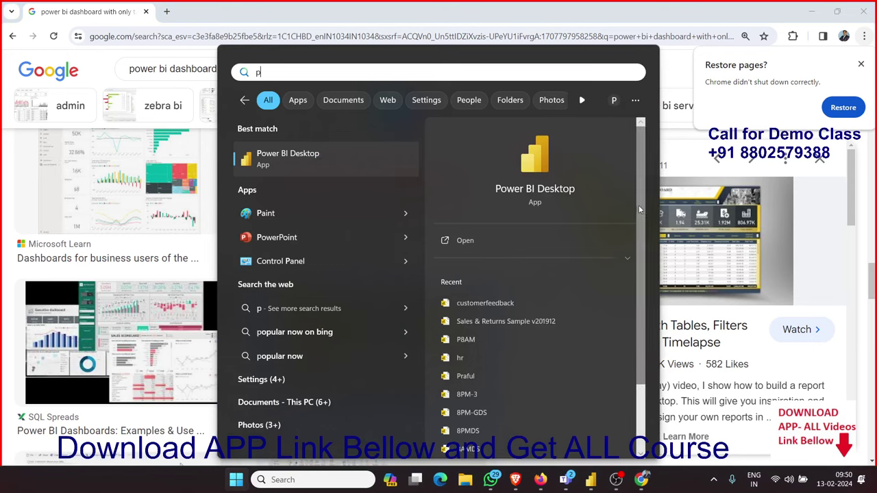
pyautogui.click(350, 217)
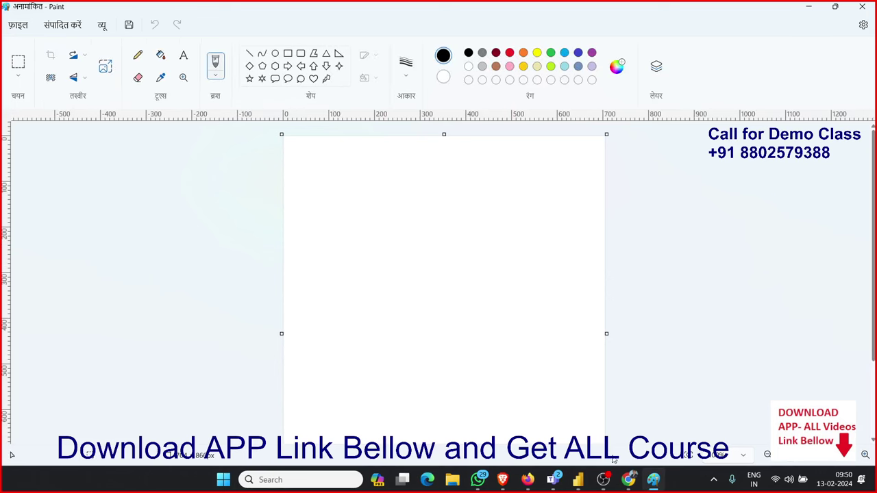
# Stretch the Paint canvas wider, taller and further left, then select yellow as the colour.
pyautogui.press('super')
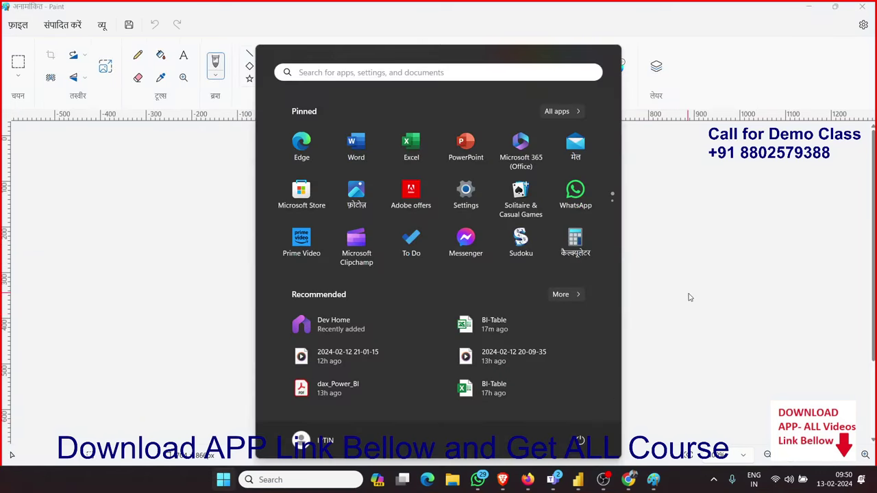
pyautogui.click(636, 380)
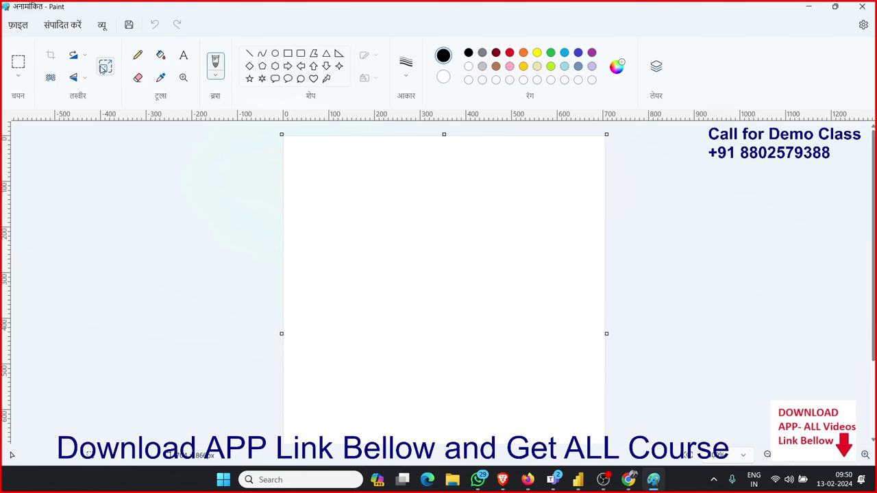
pyautogui.click(104, 68)
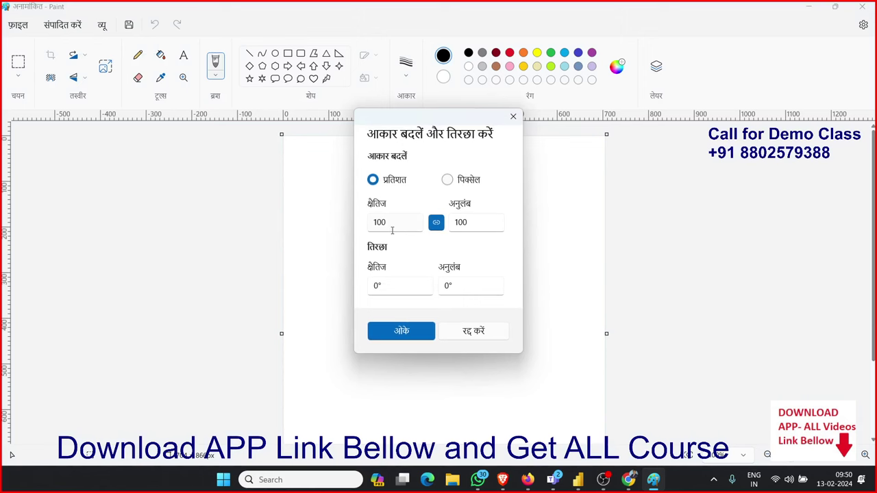
pyautogui.press('Escape')
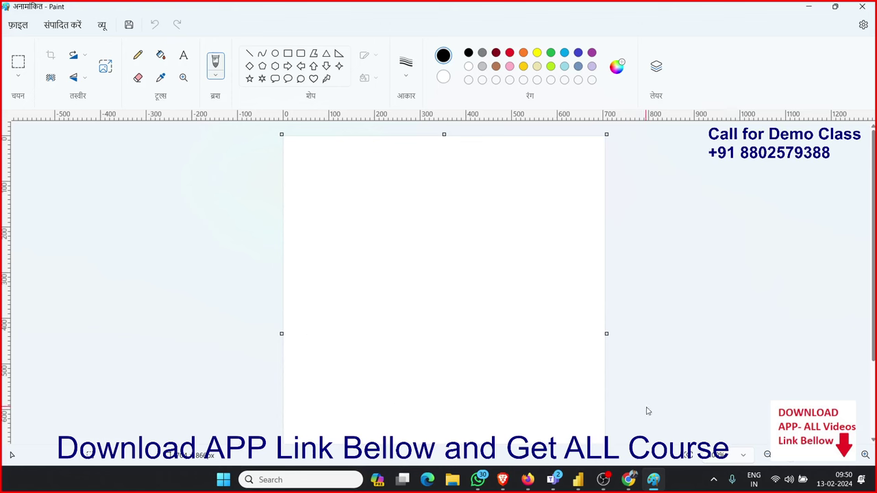
pyautogui.scroll(-3, 689, 336)
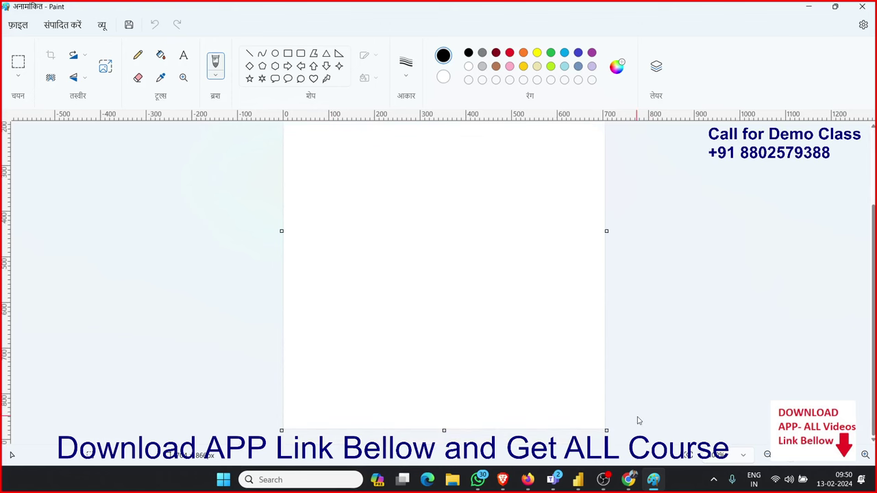
pyautogui.moveTo(605, 430); pyautogui.dragTo(605, 278)
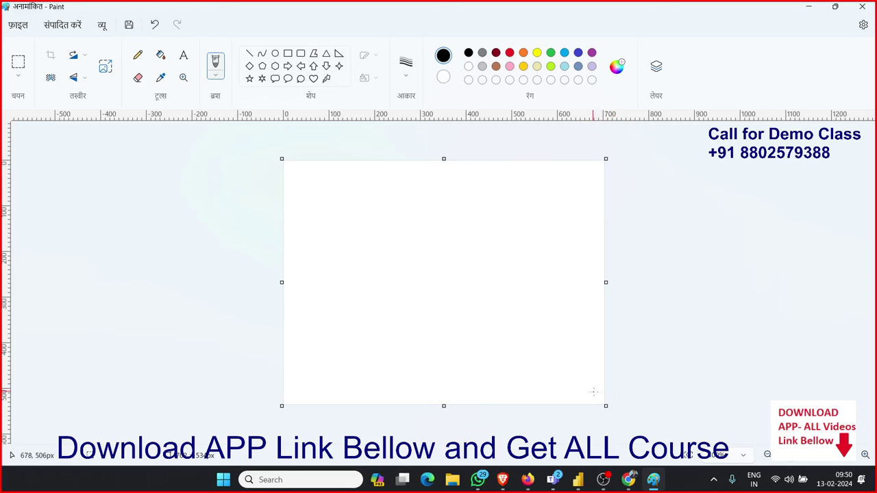
pyautogui.moveTo(606, 407); pyautogui.dragTo(785, 421)
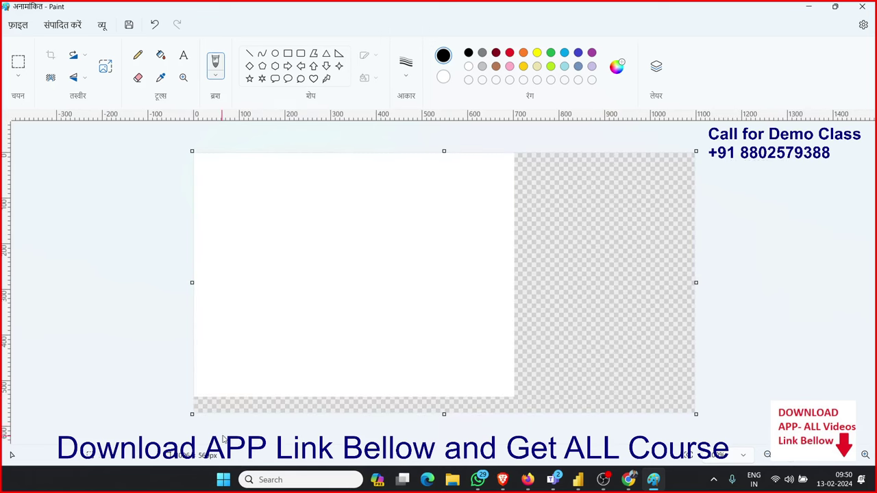
pyautogui.moveTo(192, 414); pyautogui.dragTo(74, 429)
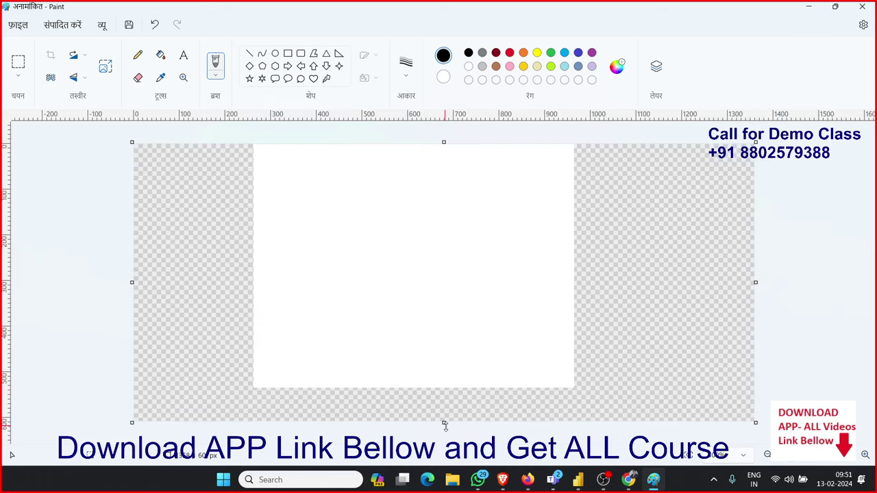
pyautogui.moveTo(443, 423); pyautogui.dragTo(442, 439)
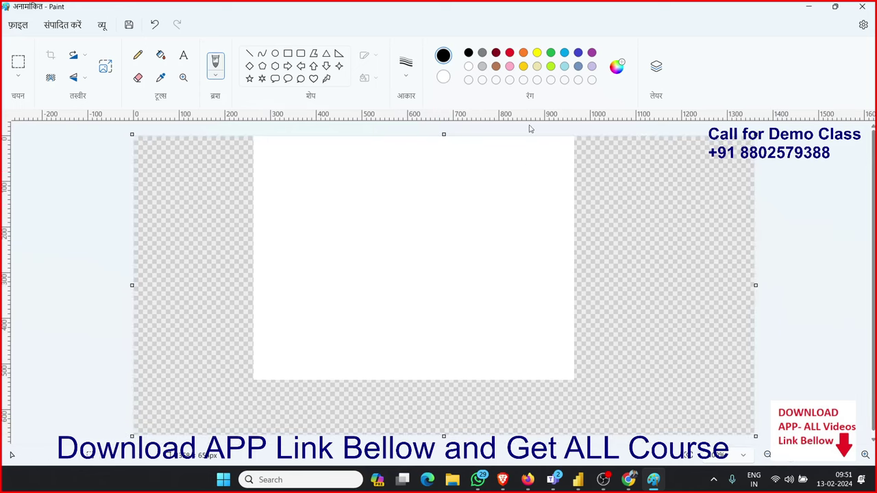
pyautogui.click(536, 53)
# Fill both the transparent and white canvas areas with yellow.
pyautogui.click(160, 54)
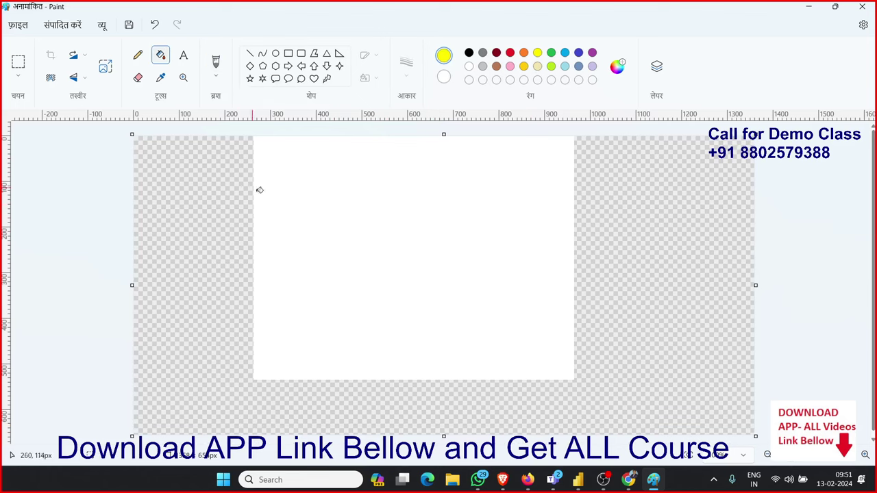
pyautogui.click(240, 197)
pyautogui.click(321, 212)
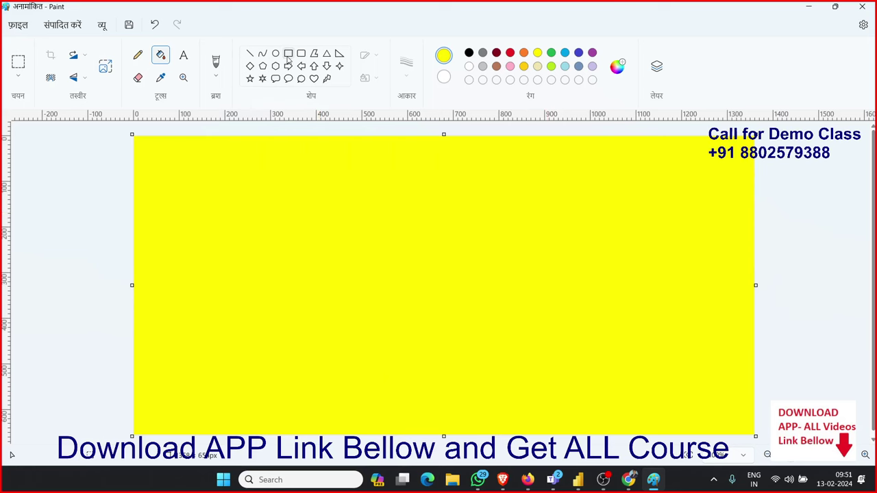
# Try a thin white rectangle across the upper canvas, then undo it.
pyautogui.click(287, 55)
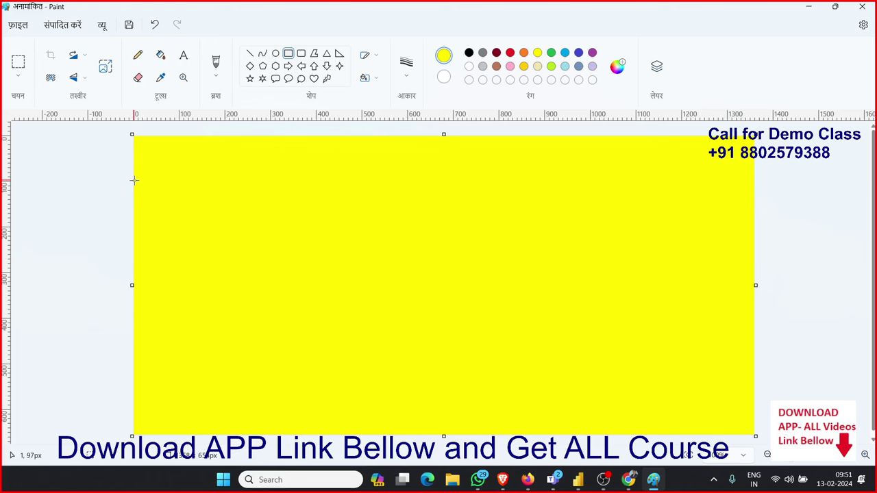
pyautogui.moveTo(134, 180); pyautogui.dragTo(372, 190)
pyautogui.click(469, 67)
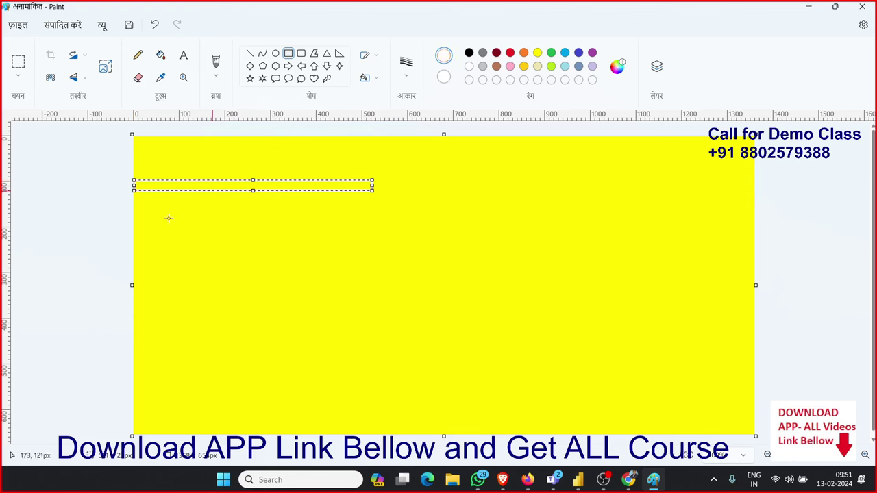
pyautogui.click(69, 210)
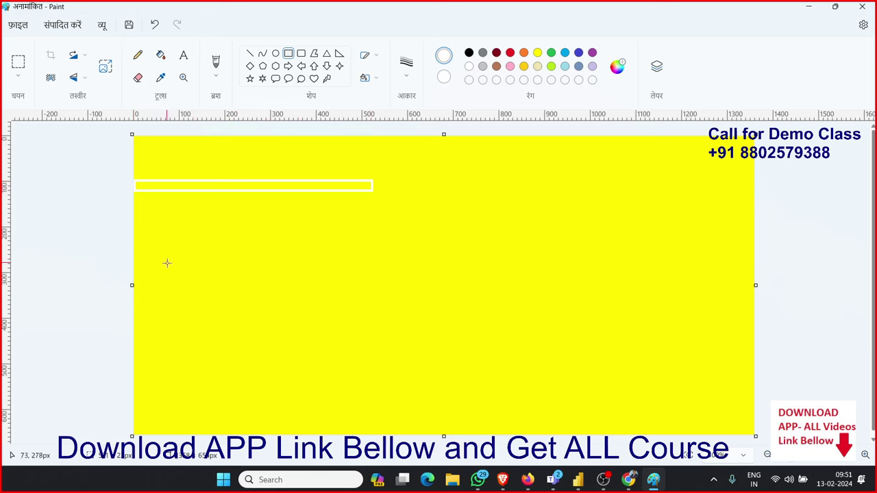
pyautogui.hotkey('ctrl', 'z')
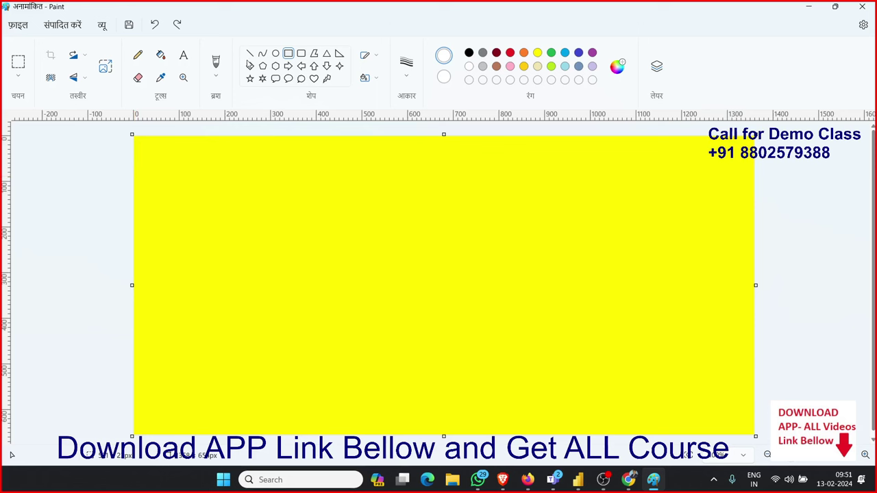
# Draw a horizontal line from the canvas left edge across the upper area and colour it orange.
pyautogui.click(249, 53)
pyautogui.moveTo(134, 188)
pyautogui.mouseDown()
pyautogui.moveTo(554, 193)
pyautogui.moveTo(609, 184)
pyautogui.mouseUp()
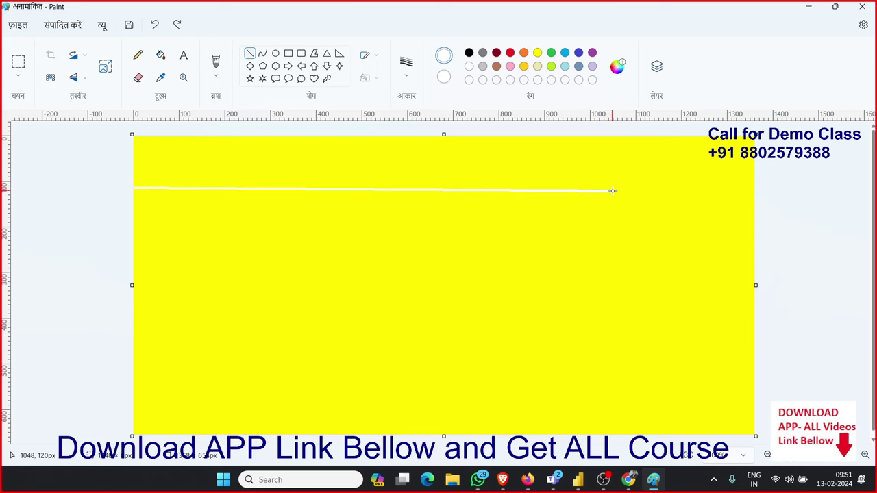
pyautogui.moveTo(609, 184); pyautogui.dragTo(612, 191)
pyautogui.hotkey('ctrl', 'z')
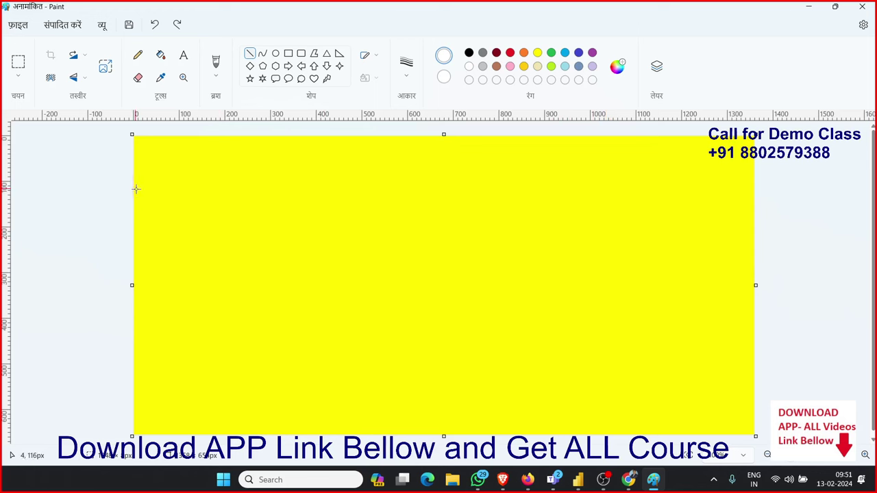
pyautogui.moveTo(134, 190); pyautogui.dragTo(552, 188)
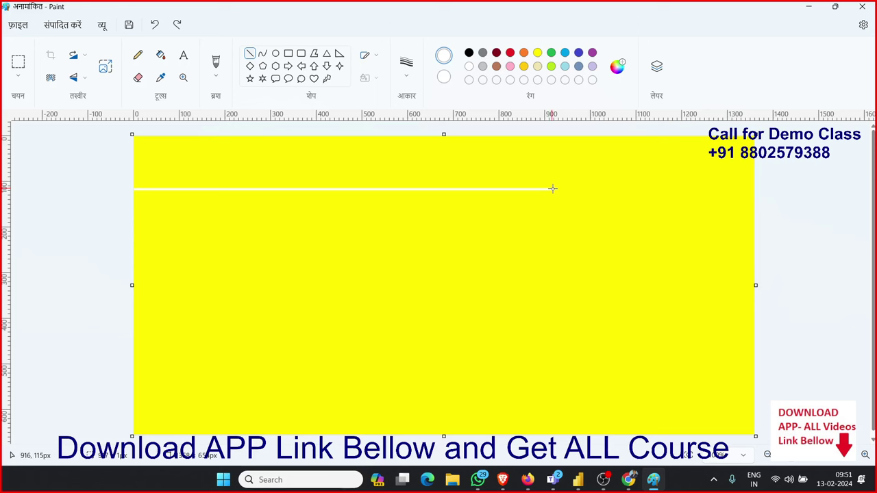
pyautogui.moveTo(552, 188); pyautogui.dragTo(564, 189)
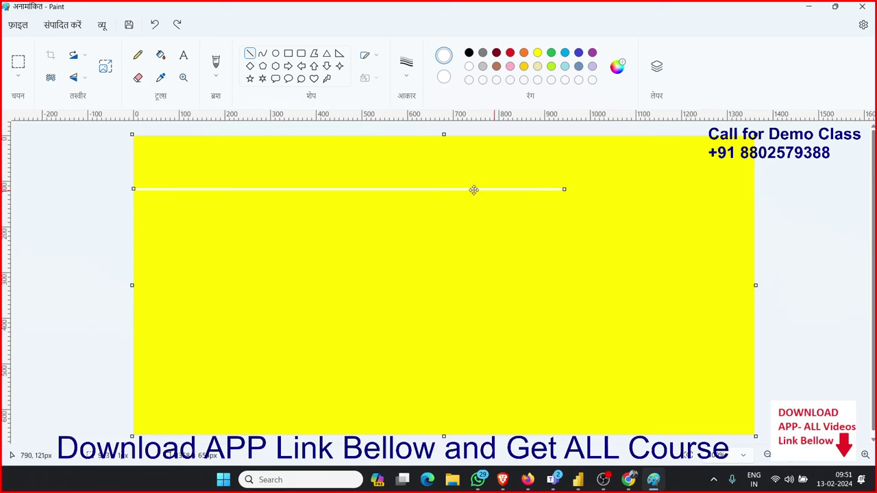
pyautogui.click(551, 54)
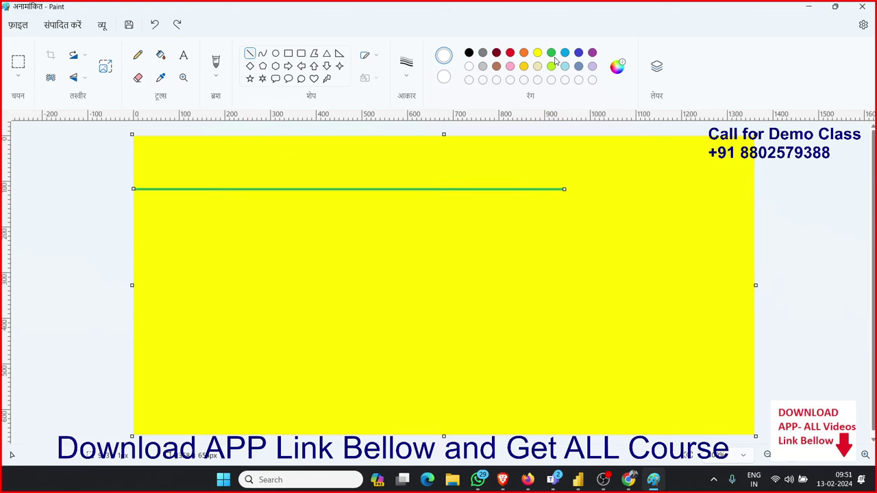
pyautogui.click(537, 53)
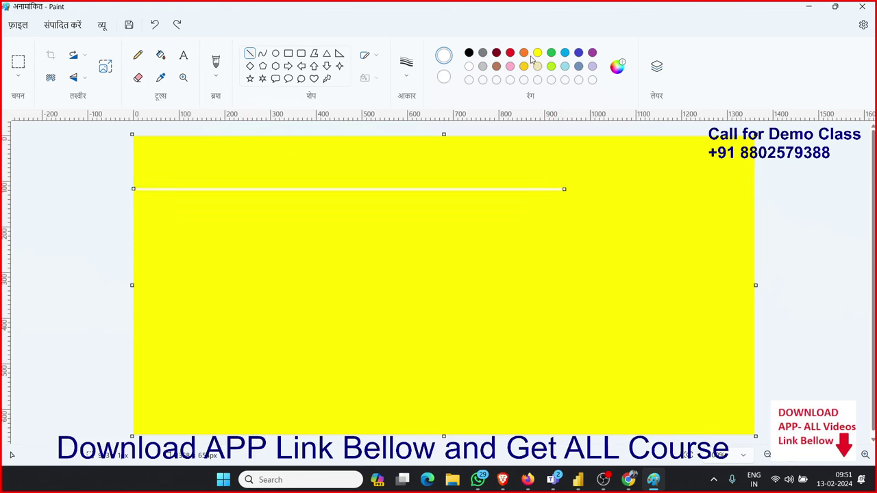
pyautogui.click(523, 53)
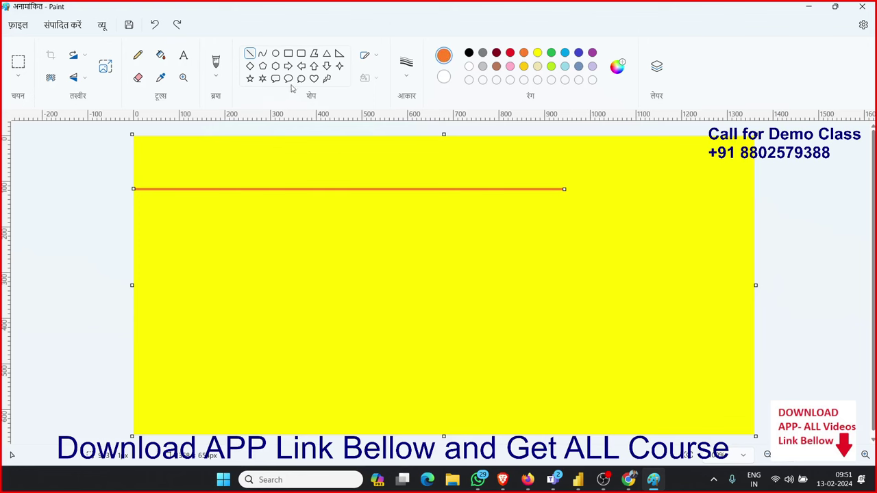
# Add an orange diagonal rising to the top, then an orange segment along the top to the right edge.
pyautogui.click(250, 55)
pyautogui.moveTo(594, 137); pyautogui.dragTo(565, 189)
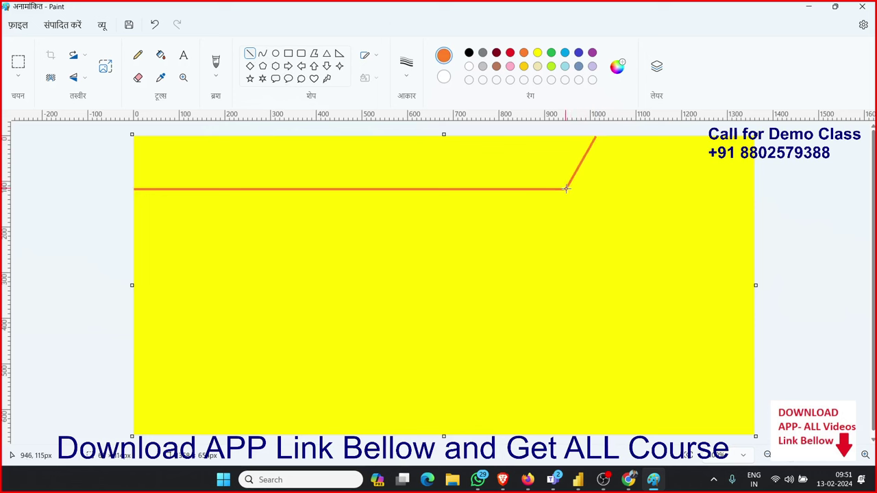
pyautogui.click(251, 56)
pyautogui.moveTo(595, 137); pyautogui.dragTo(754, 138)
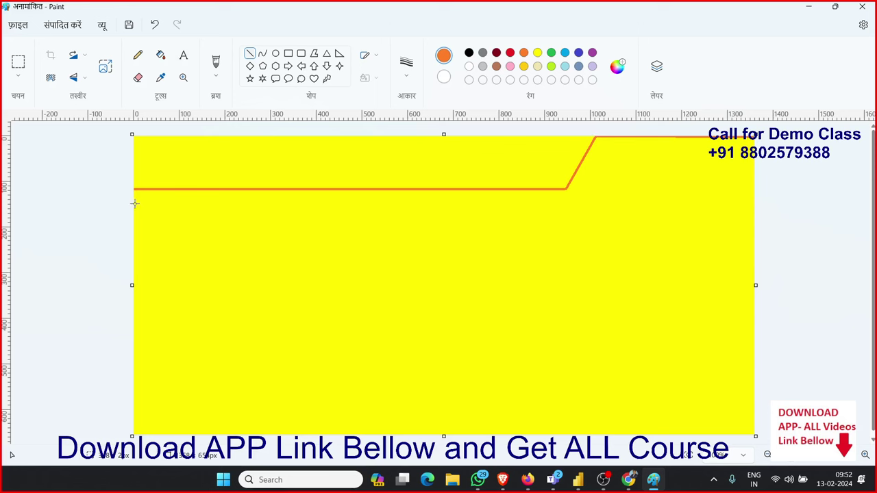
pyautogui.moveTo(134, 203); pyautogui.dragTo(555, 201)
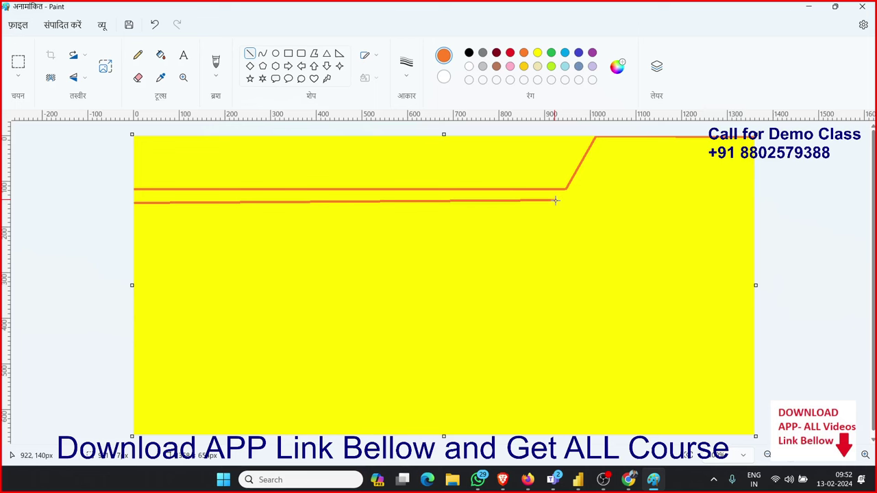
pyautogui.hotkey('ctrl', 'z')
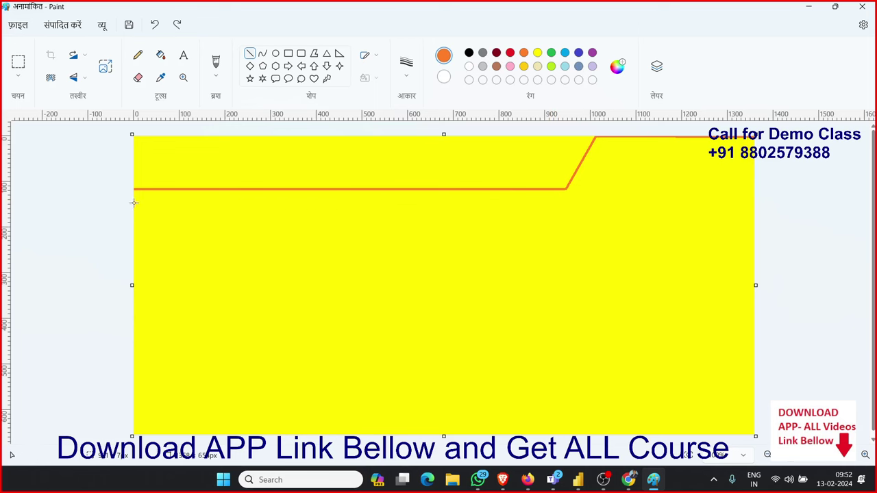
# Draw a dark blue horizontal line from the left edge just below the orange one.
pyautogui.moveTo(134, 203); pyautogui.dragTo(563, 203)
pyautogui.click(578, 52)
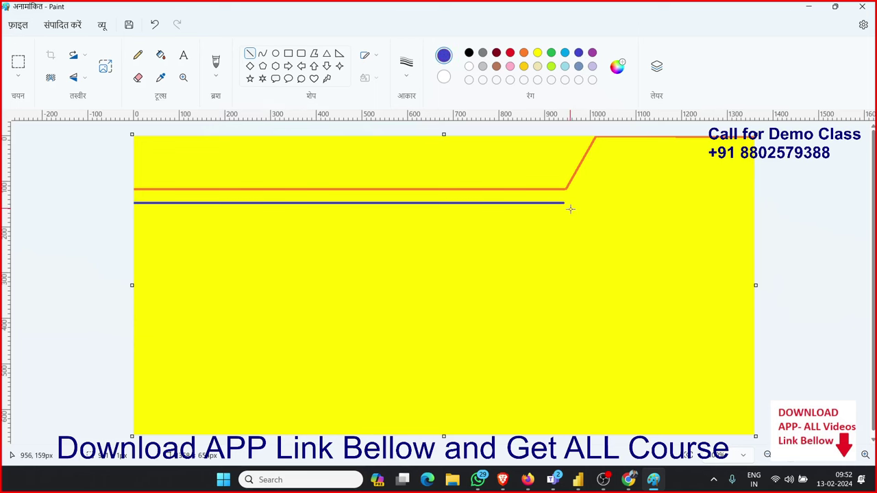
pyautogui.moveTo(563, 203); pyautogui.dragTo(603, 159)
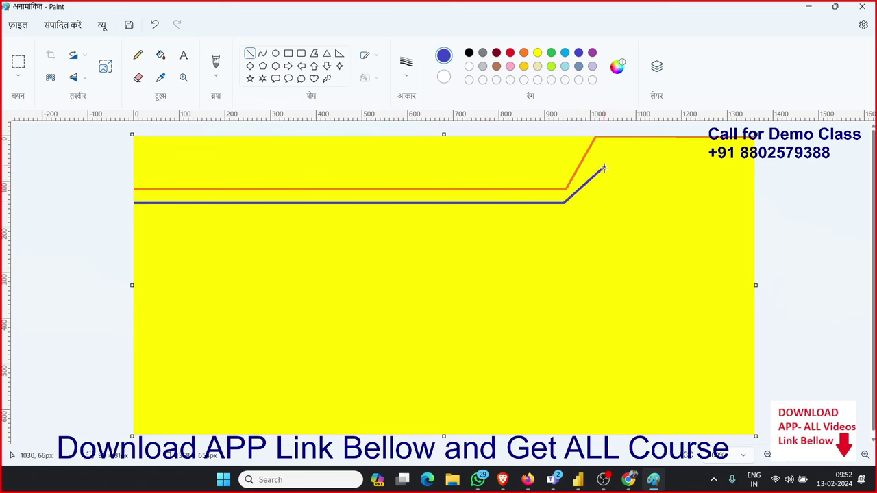
pyautogui.moveTo(603, 159); pyautogui.dragTo(589, 186)
pyautogui.hotkey('ctrl', 'z')
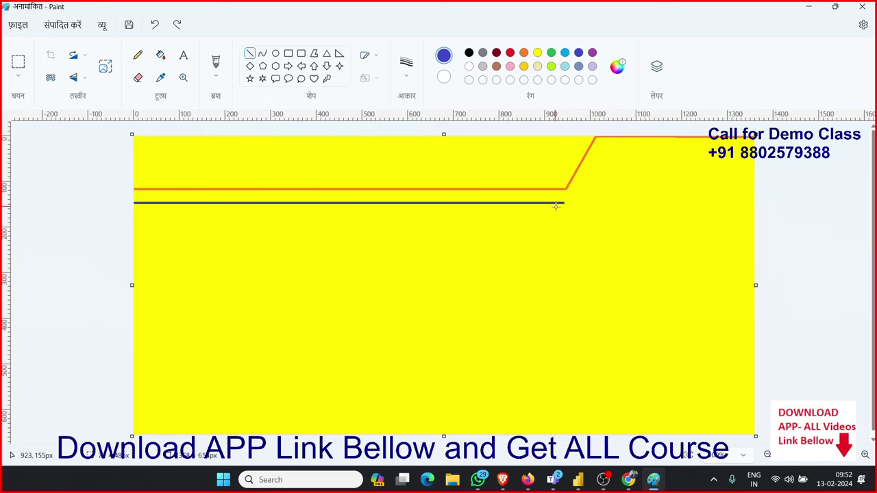
pyautogui.hotkey('ctrl', 'z')
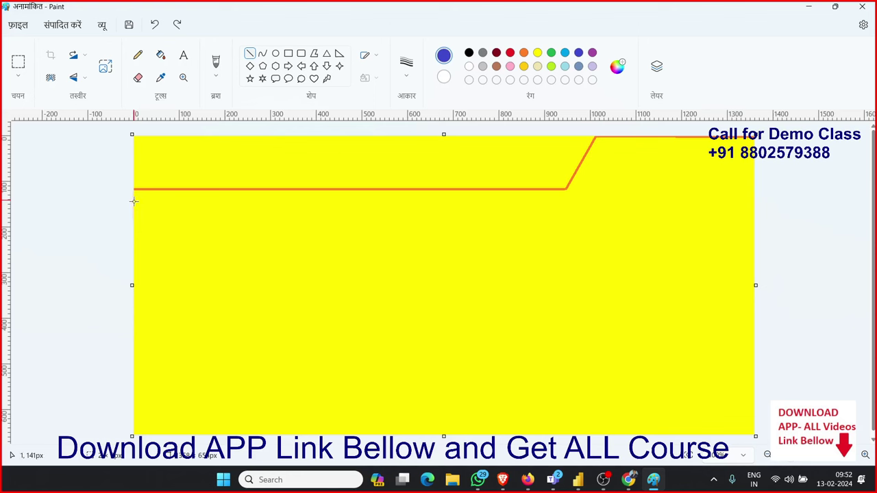
pyautogui.moveTo(134, 202)
pyautogui.mouseDown()
pyautogui.moveTo(584, 199)
pyautogui.moveTo(575, 202)
pyautogui.mouseUp()
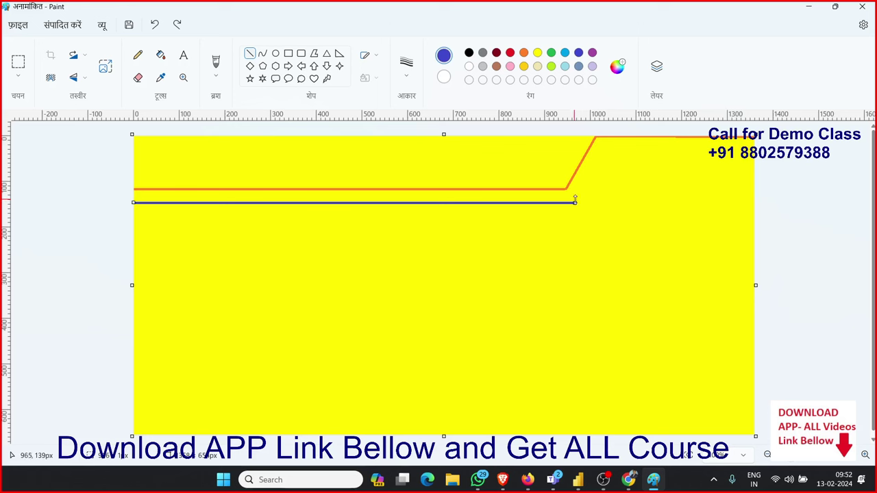
pyautogui.click(249, 53)
# Add a blue diagonal parallel to the orange one and continue it to the right edge.
pyautogui.moveTo(575, 202); pyautogui.dragTo(606, 144)
pyautogui.moveTo(606, 145); pyautogui.dragTo(607, 145)
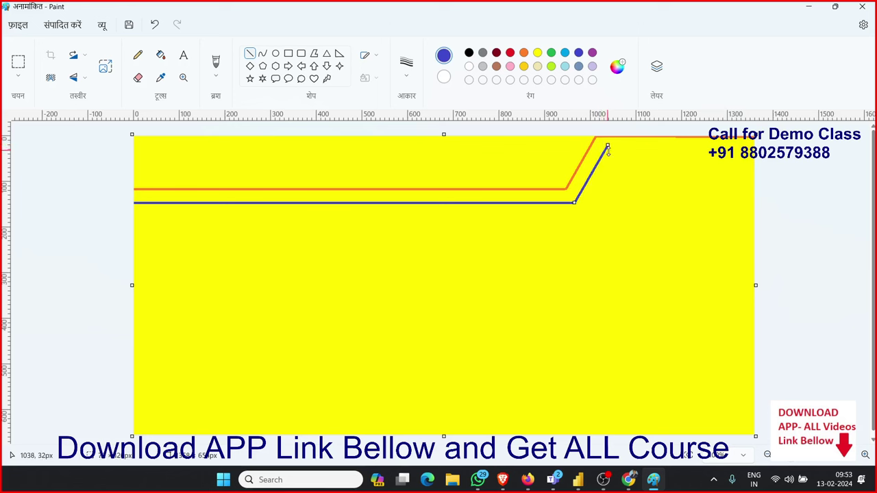
pyautogui.click(252, 55)
pyautogui.moveTo(606, 146); pyautogui.dragTo(666, 146)
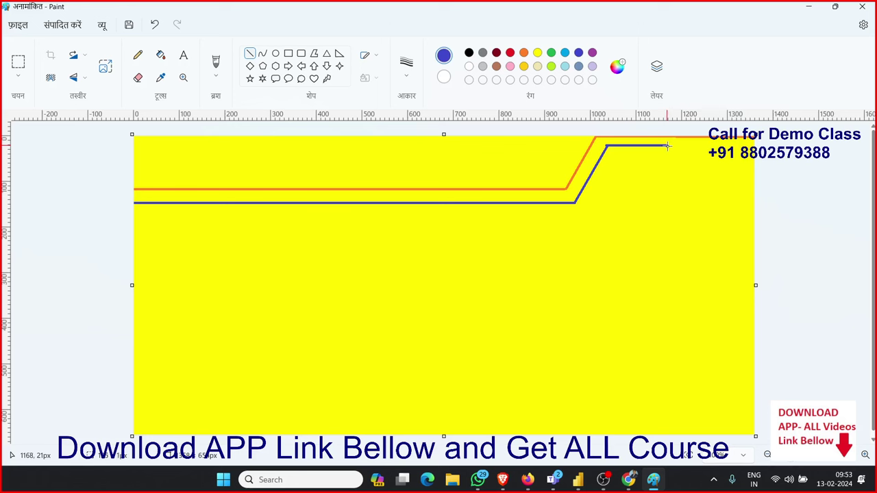
pyautogui.moveTo(665, 146); pyautogui.dragTo(750, 145)
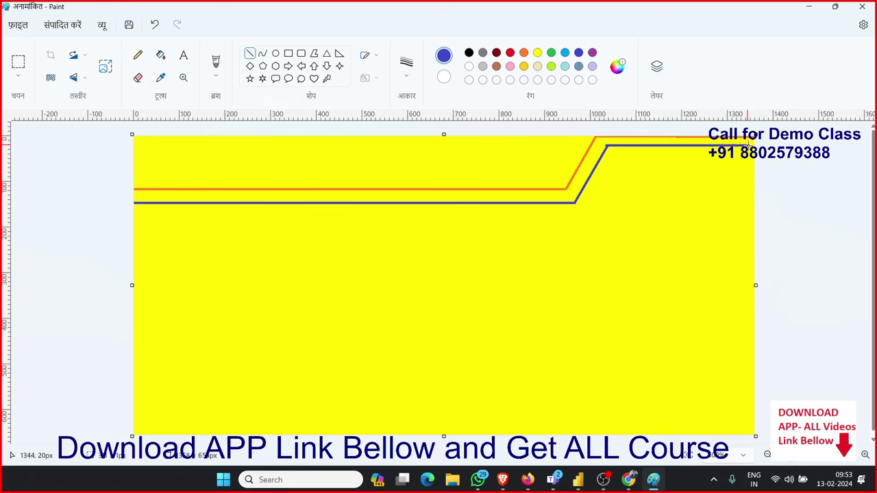
pyautogui.moveTo(749, 144); pyautogui.dragTo(754, 145)
# Fill the band between the orange and blue lines with lime green.
pyautogui.click(160, 55)
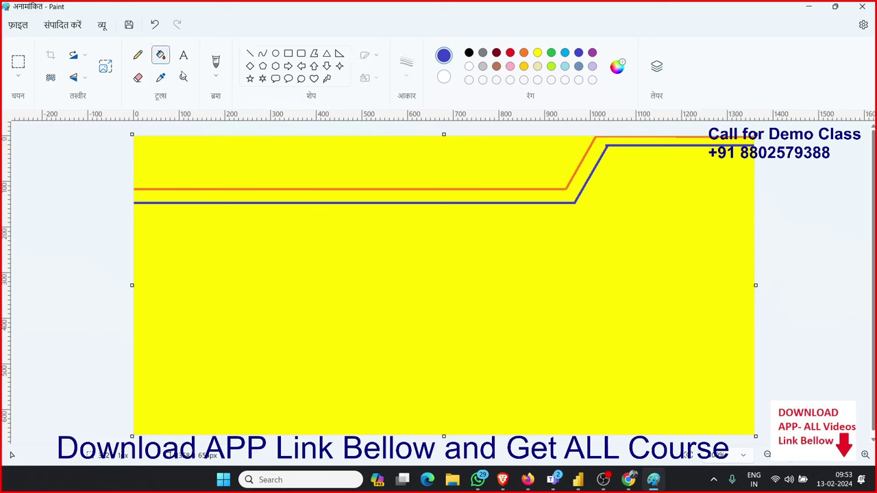
pyautogui.click(550, 66)
pyautogui.click(387, 194)
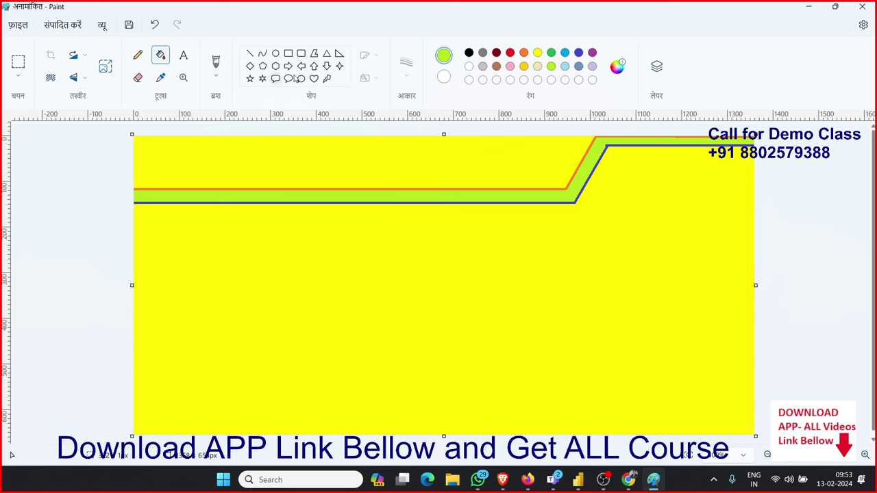
# Fill the area above the orange line with white.
pyautogui.click(444, 77)
pyautogui.click(382, 146)
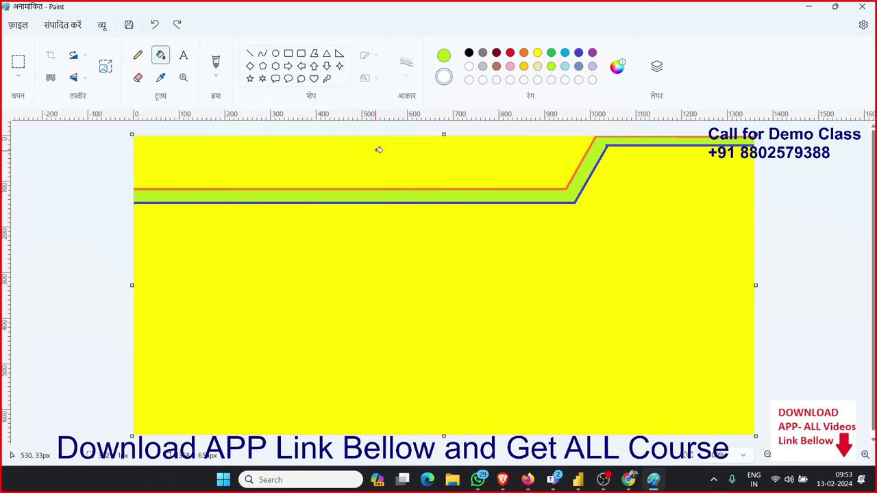
pyautogui.hotkey('ctrl', 'z')
pyautogui.click(445, 139)
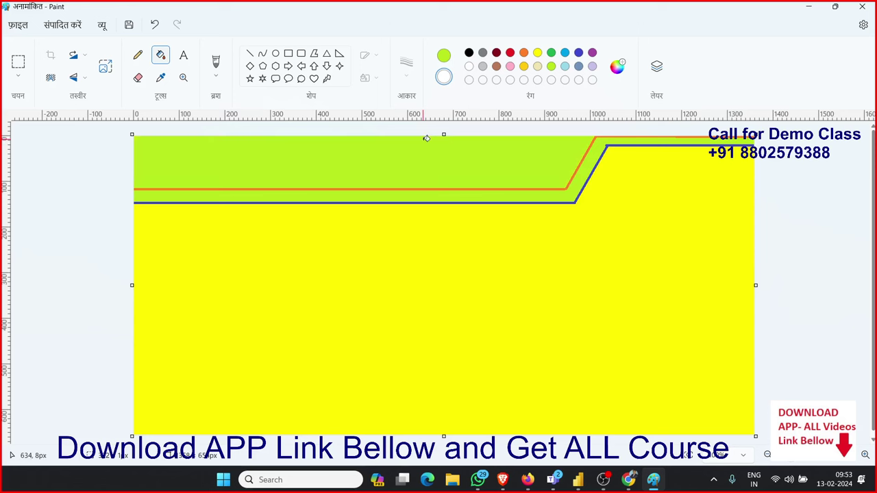
pyautogui.hotkey('ctrl', 'z')
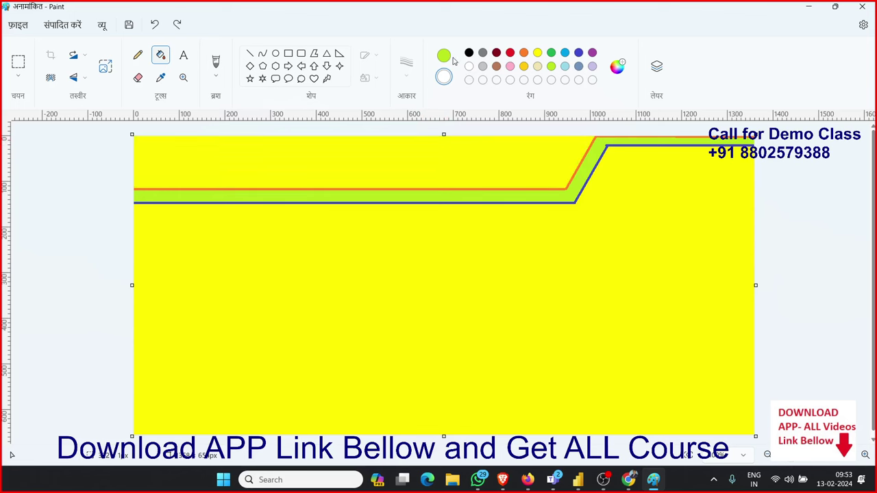
pyautogui.click(451, 60)
pyautogui.click(470, 67)
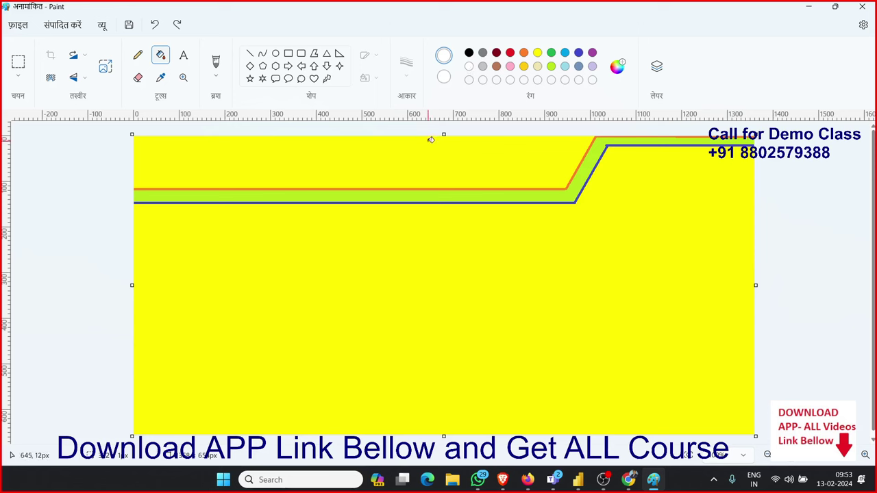
pyautogui.click(430, 140)
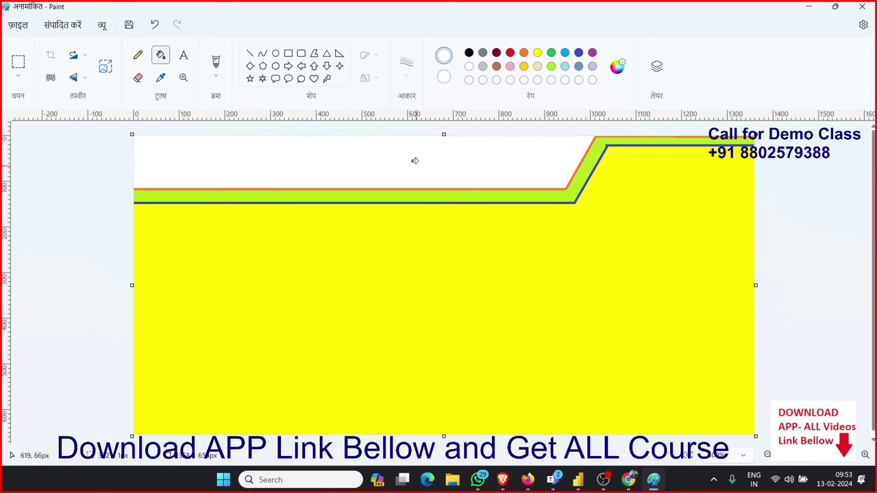
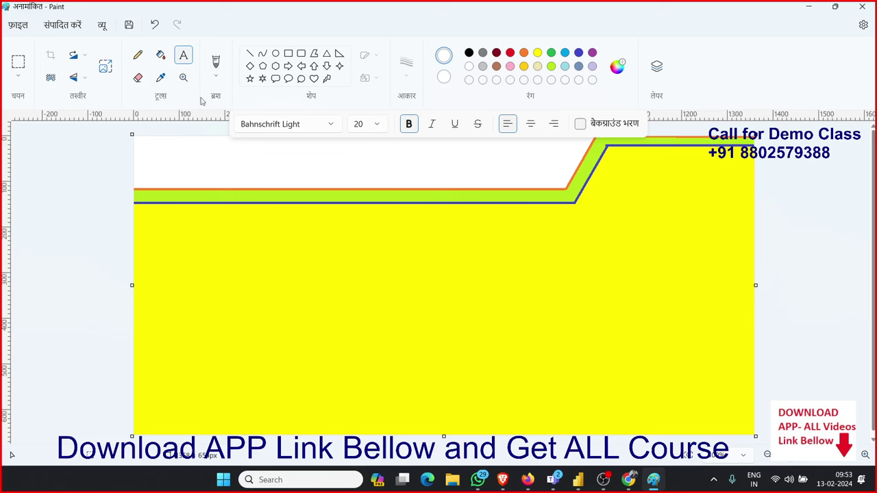
# Type 'IPT Excel School' in indigo in a text box at the wallpaper's top-left.
pyautogui.click(155, 152)
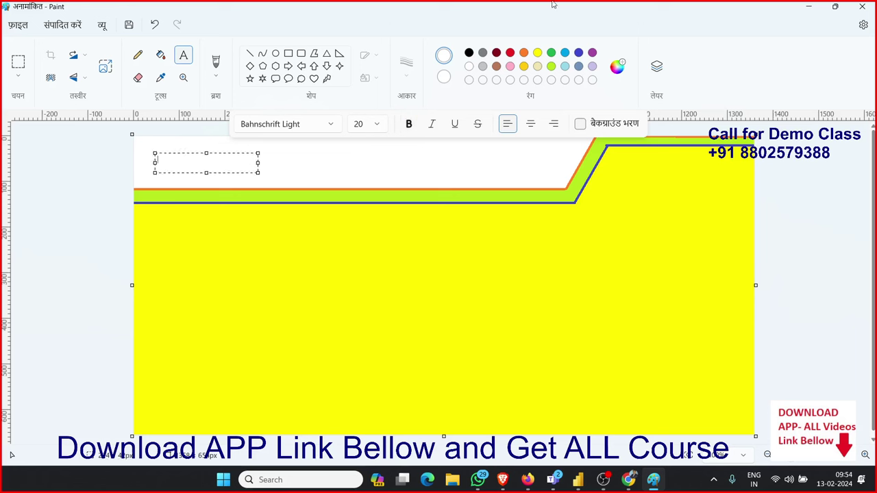
pyautogui.click(579, 53)
pyautogui.write('IPT E')
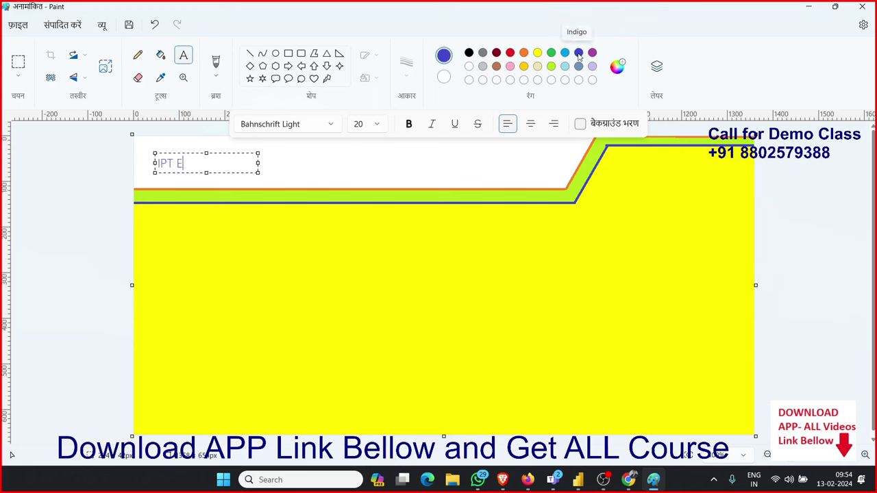
pyautogui.write('xcel Sch')
pyautogui.write('ool')
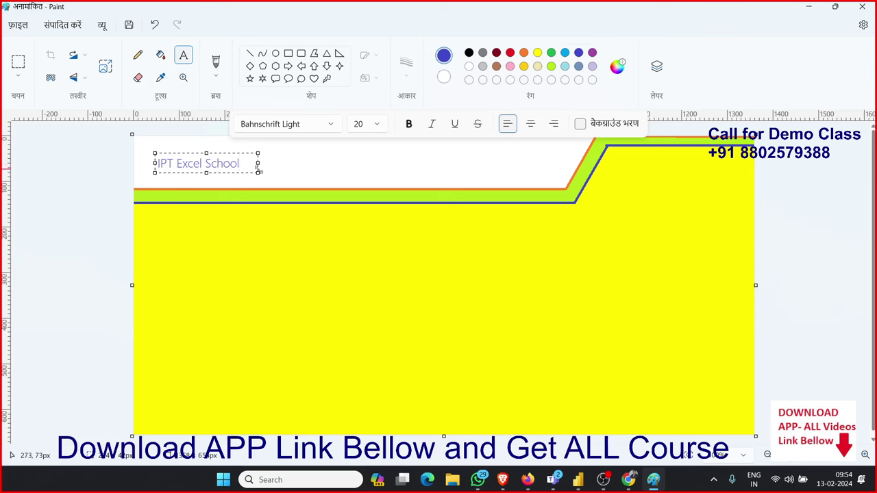
pyautogui.moveTo(258, 172); pyautogui.dragTo(537, 180)
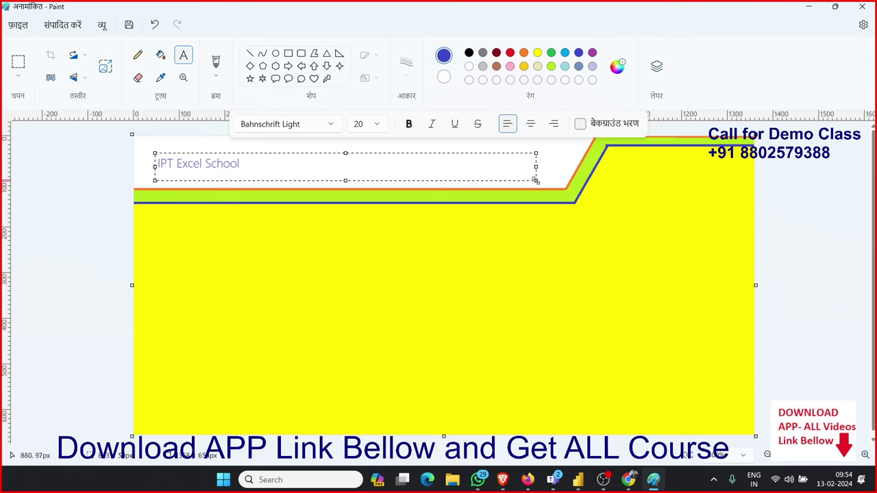
pyautogui.moveTo(154, 153); pyautogui.dragTo(142, 139)
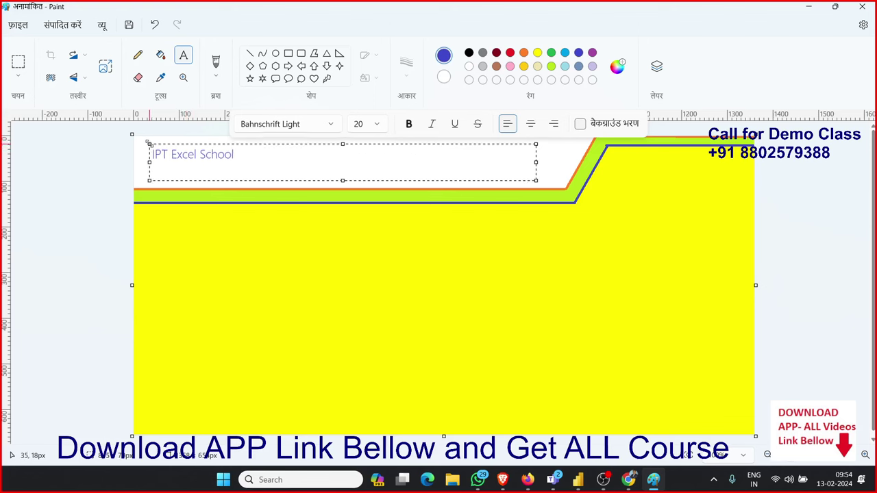
# Enlarge the title to 48 pt, make it bold, and commit it to the canvas.
pyautogui.moveTo(237, 153); pyautogui.dragTo(130, 142)
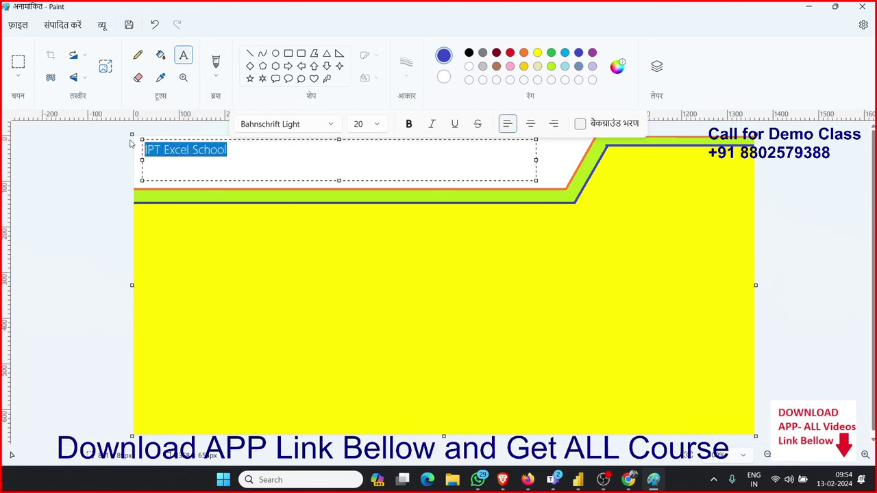
pyautogui.hotkey('ctrl', 'shift', '.')
pyautogui.hotkey('ctrl', 'shift', '.')
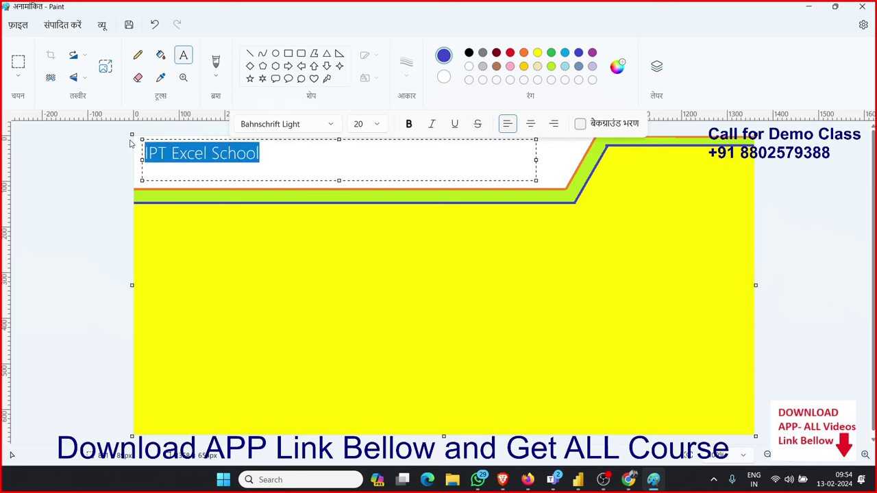
pyautogui.hotkey('ctrl', 'shift', '.')
pyautogui.hotkey('ctrl', 'shift', '.')
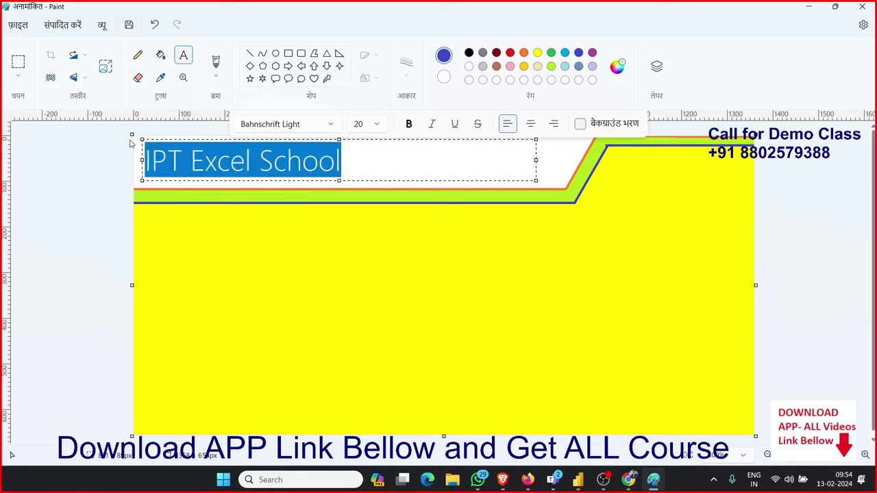
pyautogui.click(360, 164)
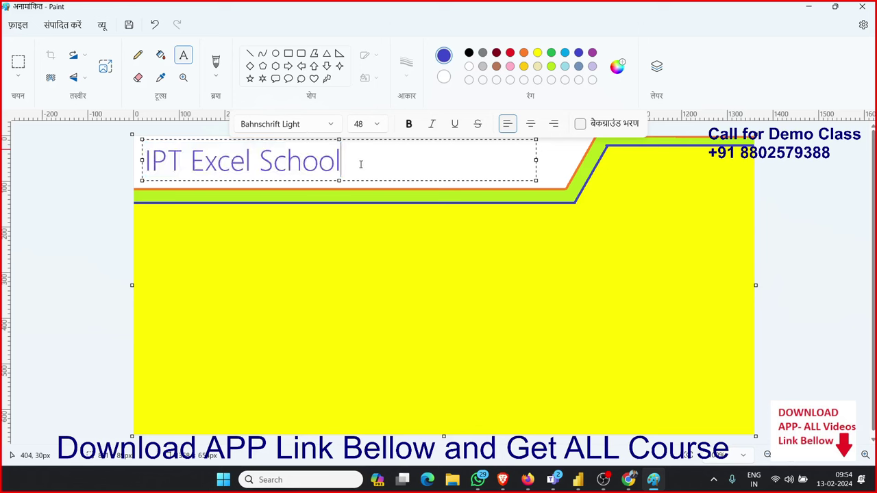
pyautogui.moveTo(414, 169); pyautogui.dragTo(83, 171)
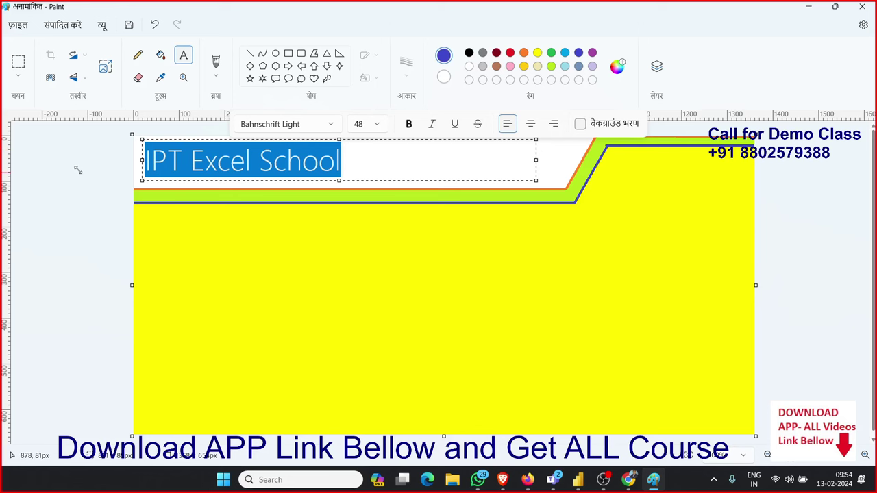
pyautogui.hotkey('ctrl', 'b')
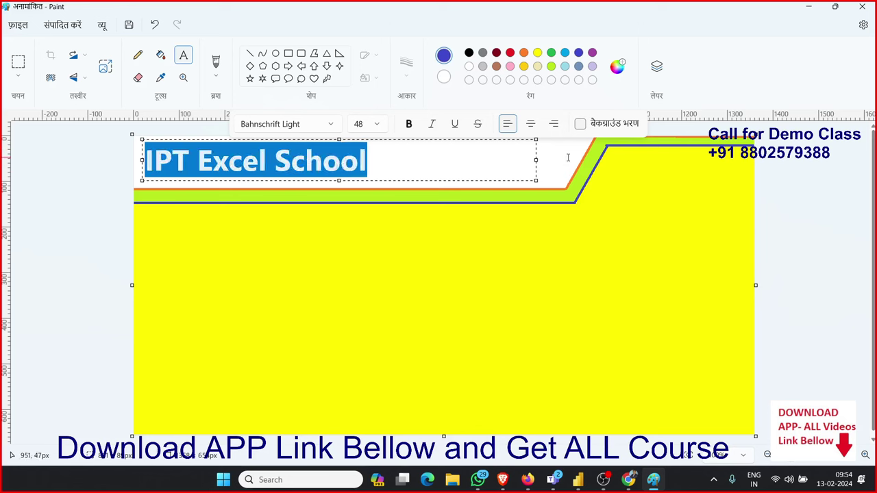
pyautogui.click(535, 176)
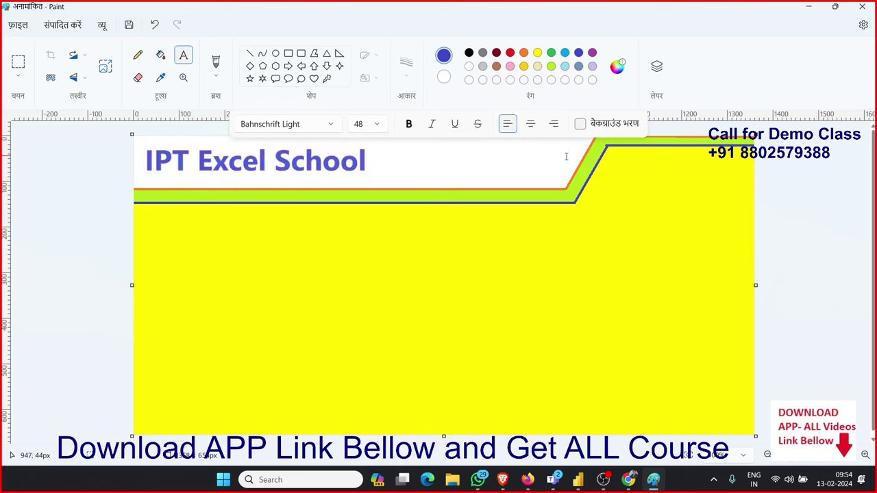
# Type '4 Year Sales Report' in a new text box right of the title.
pyautogui.click(375, 172)
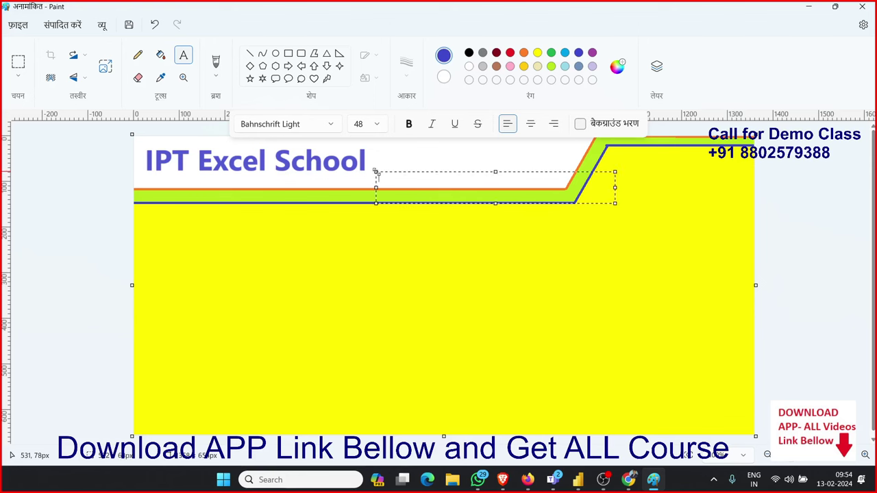
pyautogui.moveTo(376, 172); pyautogui.dragTo(373, 163)
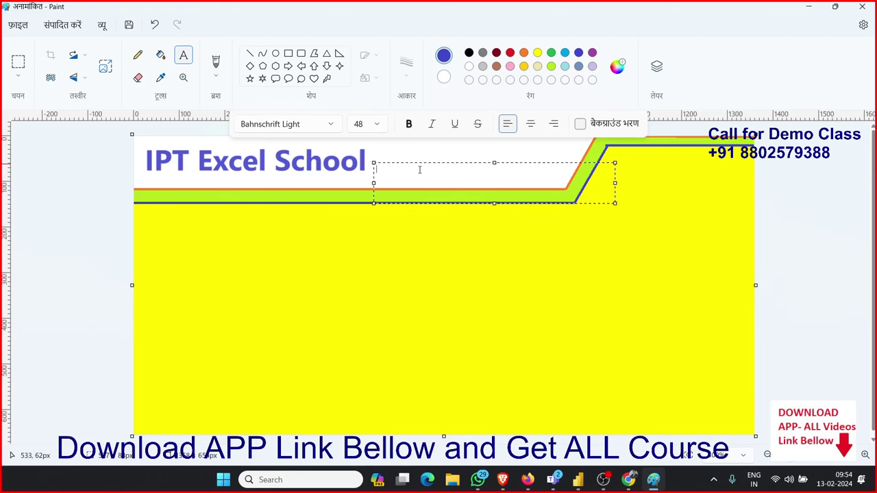
pyautogui.write('4Ye')
pyautogui.write('ar SAle')
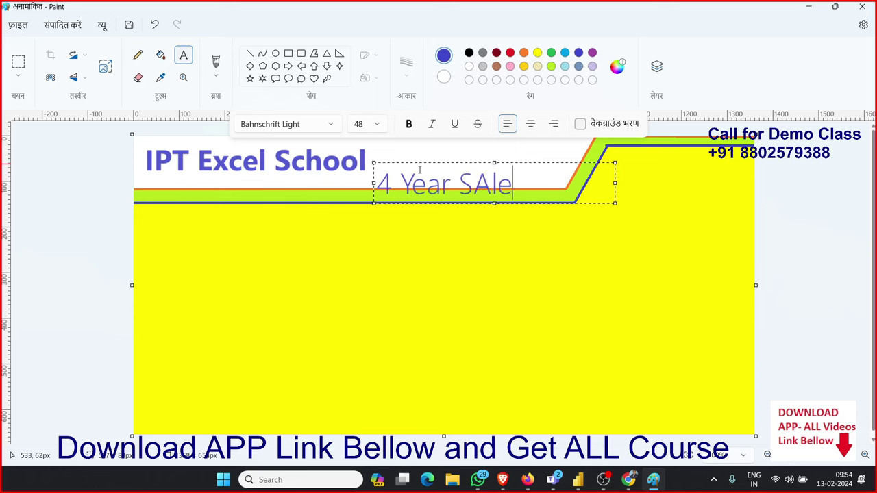
pyautogui.write('s')
pyautogui.press('BackSpace')
pyautogui.press('BackSpace')
pyautogui.press('BackSpace')
pyautogui.press('BackSpace')
pyautogui.write('a')
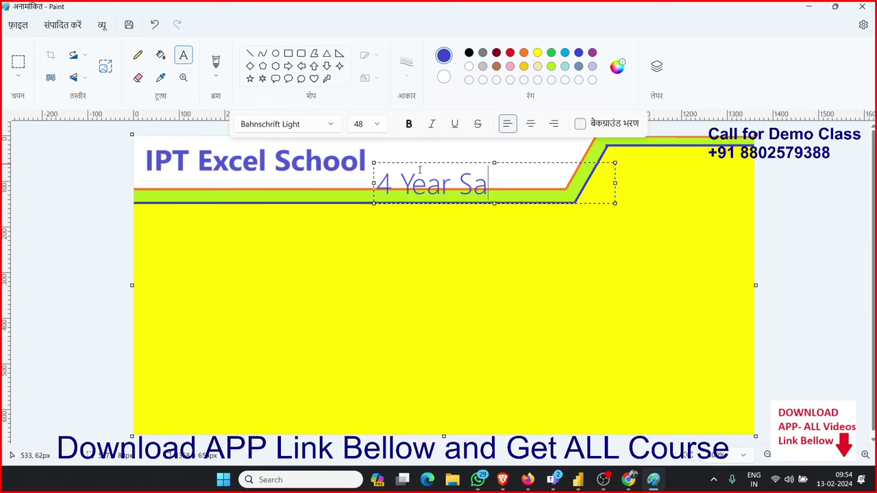
pyautogui.write('les Re')
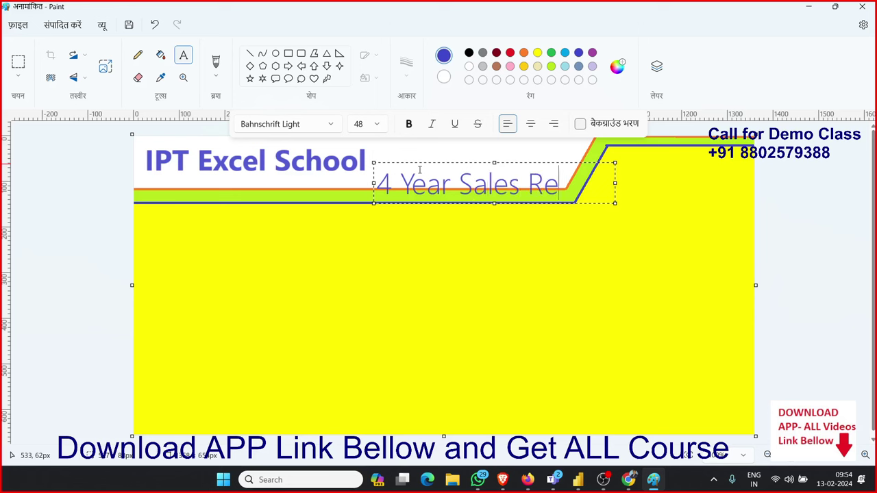
pyautogui.write('port')
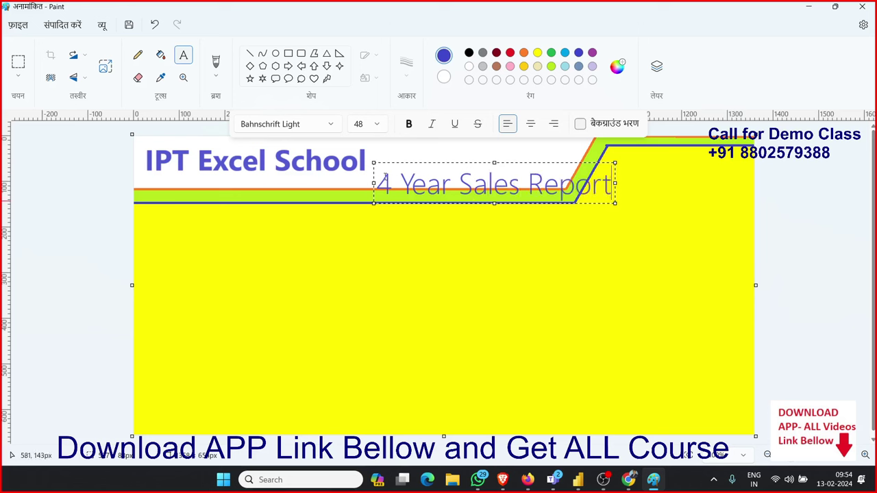
# Make the subtitle bold, nudge it up beside the title, and commit it.
pyautogui.hotkey('ctrl', 'a')
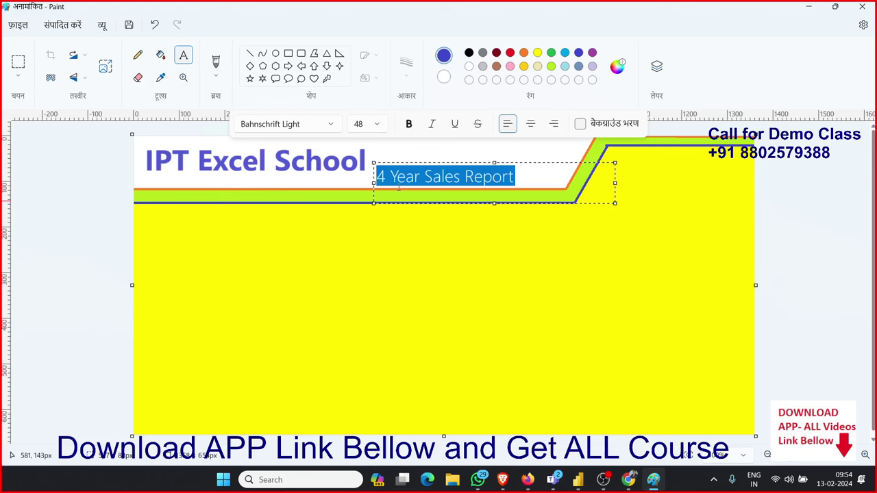
pyautogui.hotkey('ctrl', 'b')
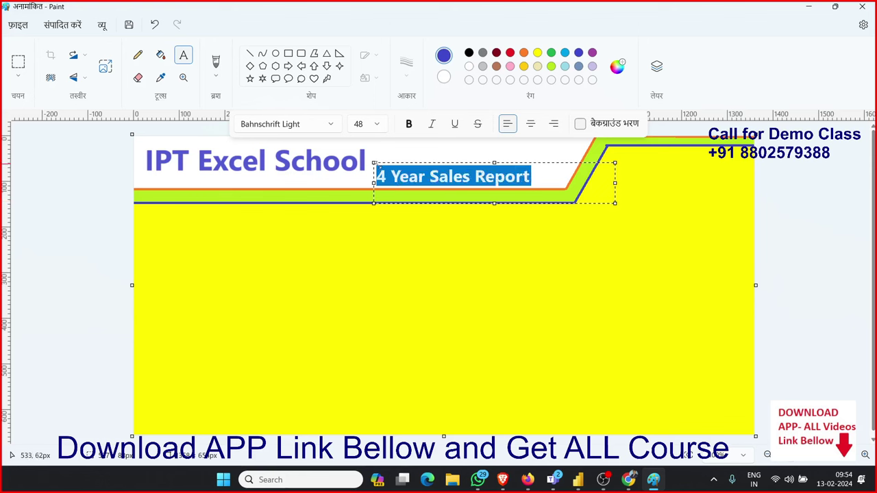
pyautogui.moveTo(374, 163); pyautogui.dragTo(372, 158)
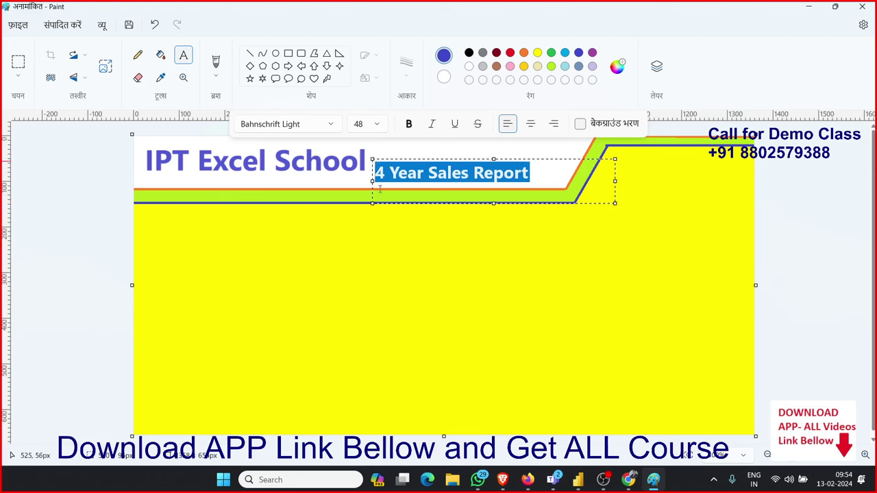
pyautogui.click(381, 243)
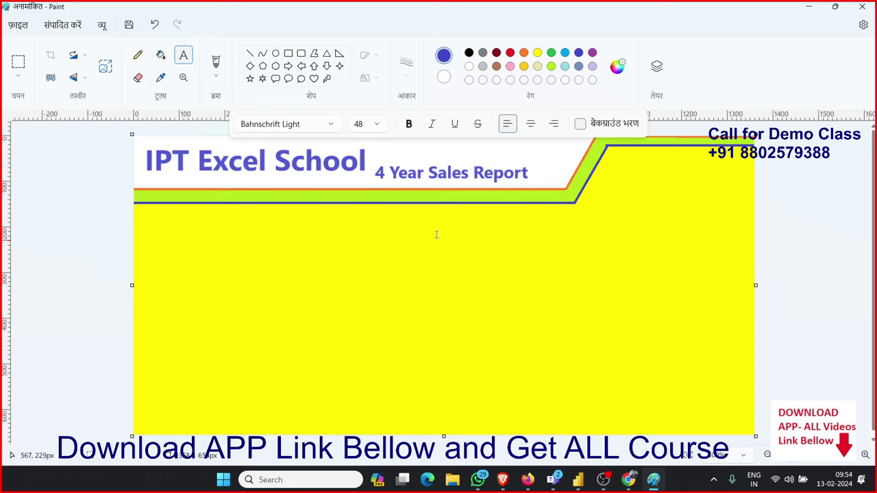
pyautogui.hotkey('alt', 'Tab')
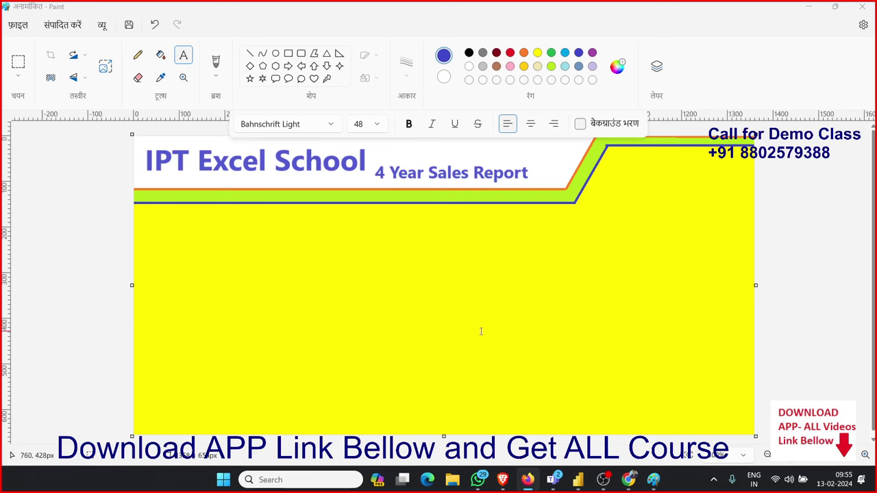
# Paste the IPT Excel School logo and try placing it at the right, then undo.
pyautogui.click(453, 315)
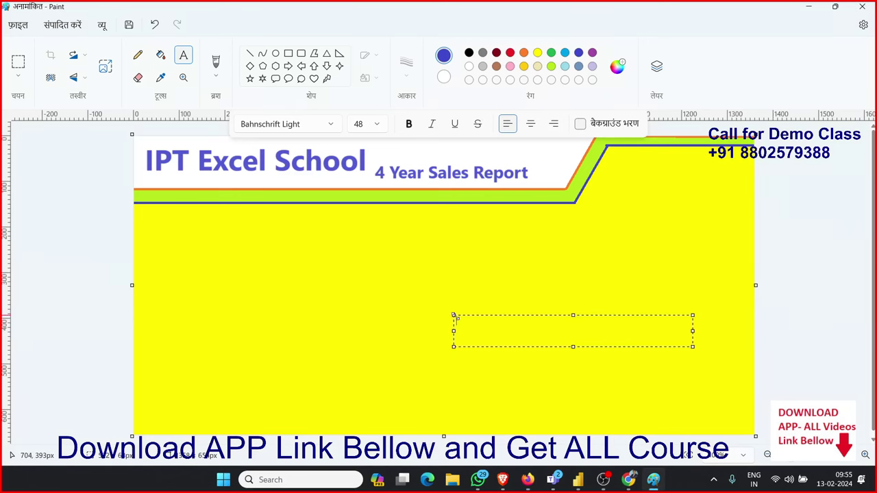
pyautogui.press('Escape')
pyautogui.hotkey('ctrl', 'v')
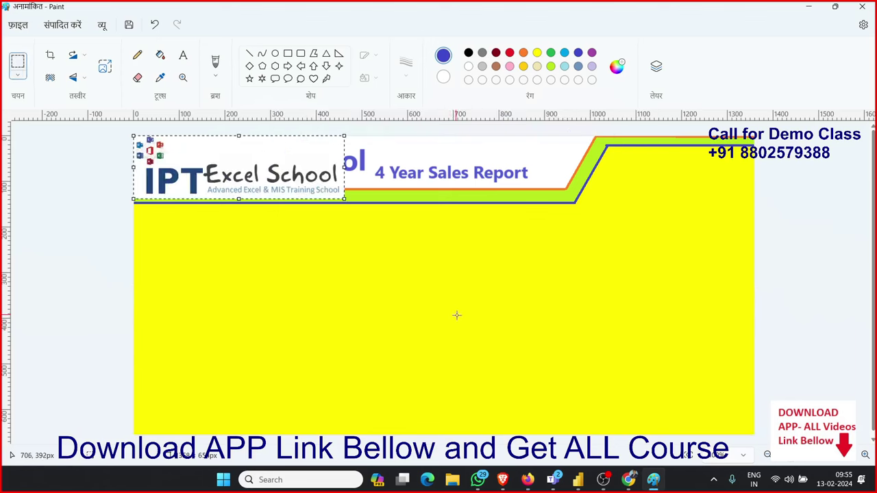
pyautogui.moveTo(317, 179); pyautogui.dragTo(656, 250)
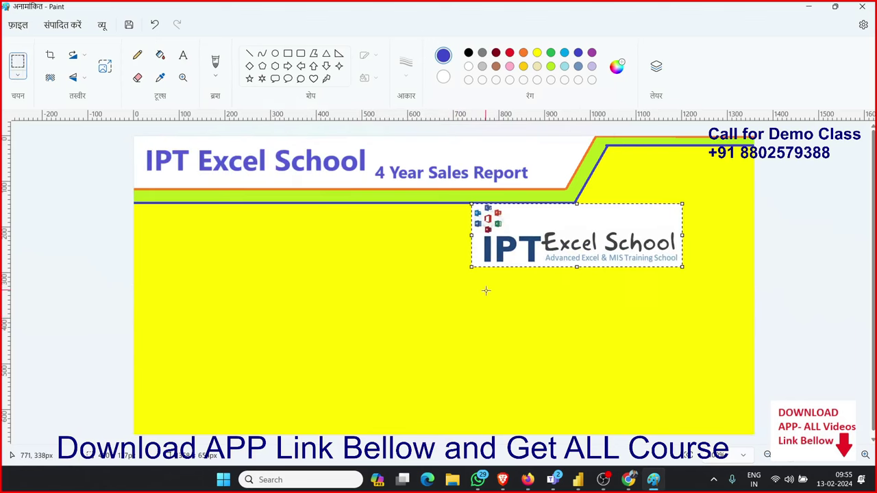
pyautogui.moveTo(681, 203)
pyautogui.mouseDown()
pyautogui.moveTo(538, 258)
pyautogui.moveTo(569, 245)
pyautogui.mouseUp()
pyautogui.moveTo(619, 232); pyautogui.dragTo(674, 178)
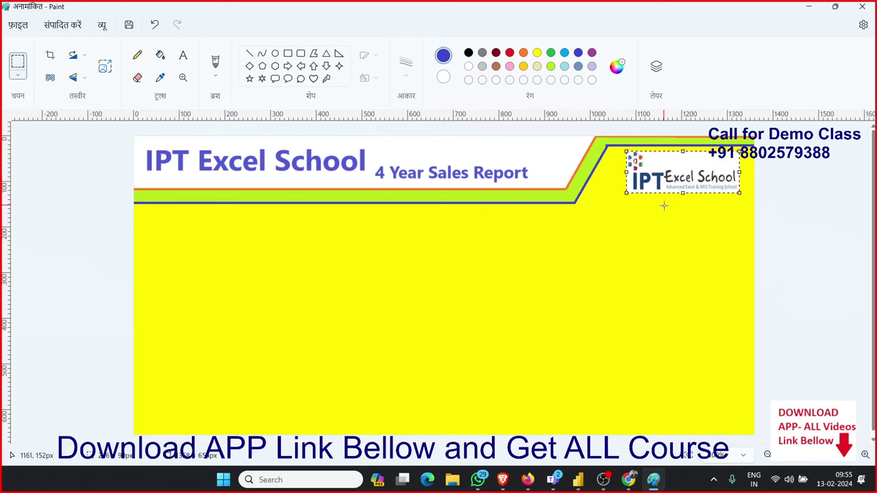
pyautogui.hotkey('ctrl', 'z')
# Paste the logo again, shrink it into the top-right corner, and commit it.
pyautogui.hotkey('ctrl', 'v')
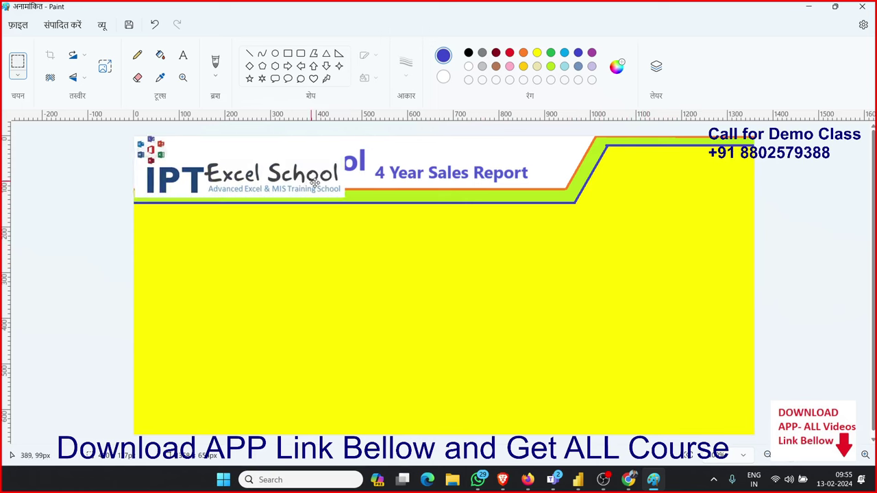
pyautogui.moveTo(312, 182); pyautogui.dragTo(718, 196)
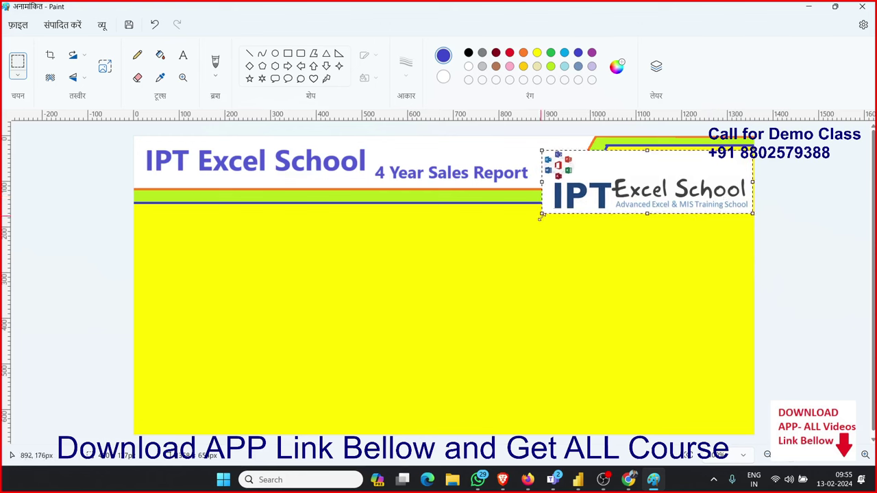
pyautogui.moveTo(540, 214)
pyautogui.mouseDown()
pyautogui.moveTo(616, 215)
pyautogui.moveTo(574, 219)
pyautogui.moveTo(580, 204)
pyautogui.mouseUp()
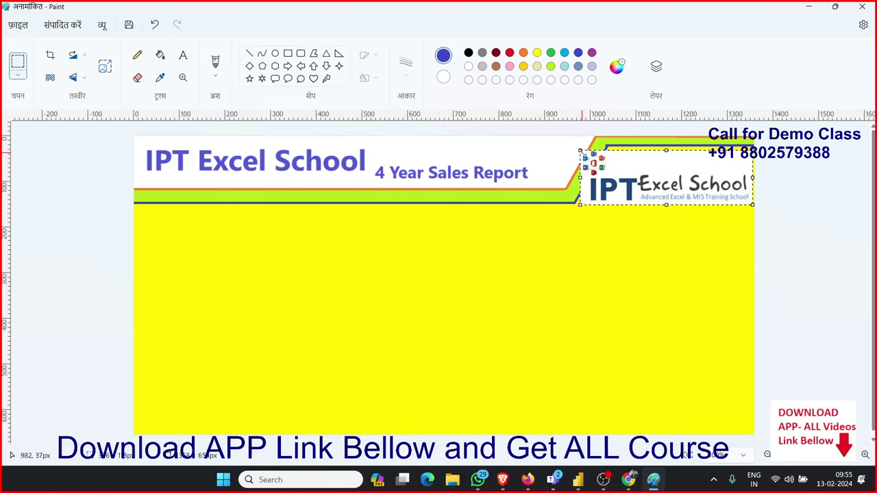
pyautogui.moveTo(579, 150); pyautogui.dragTo(600, 156)
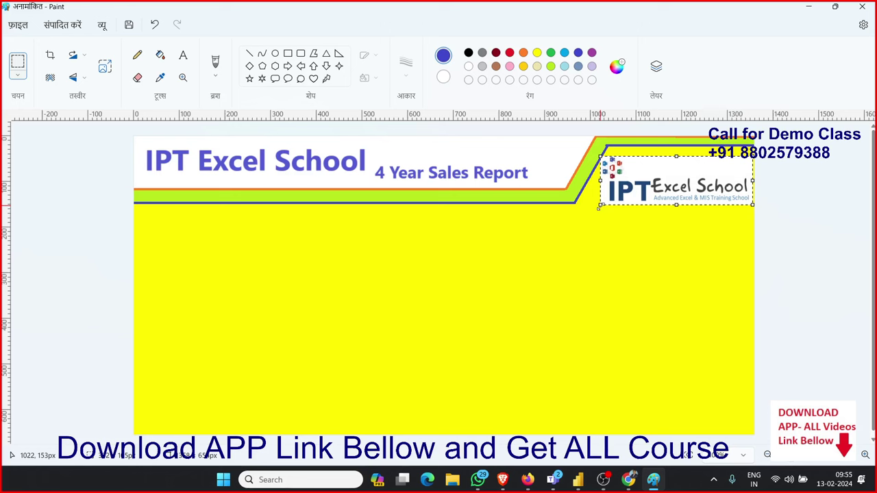
pyautogui.moveTo(591, 155); pyautogui.dragTo(589, 153)
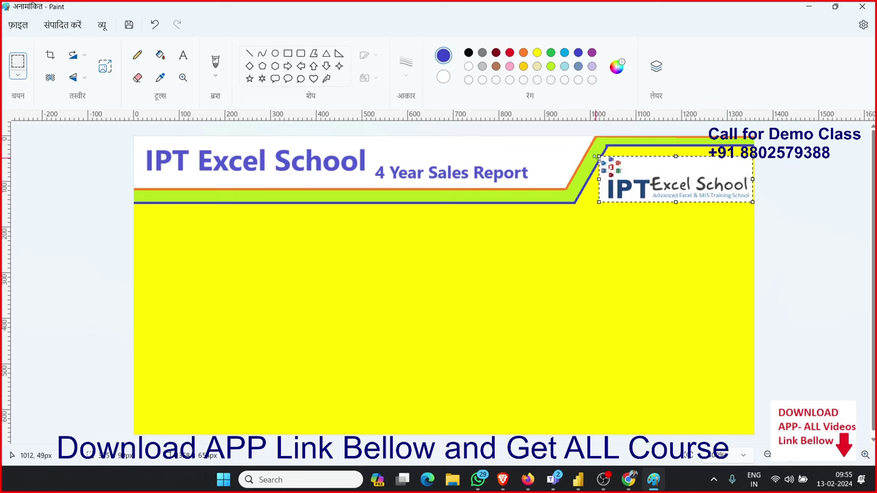
pyautogui.click(600, 158)
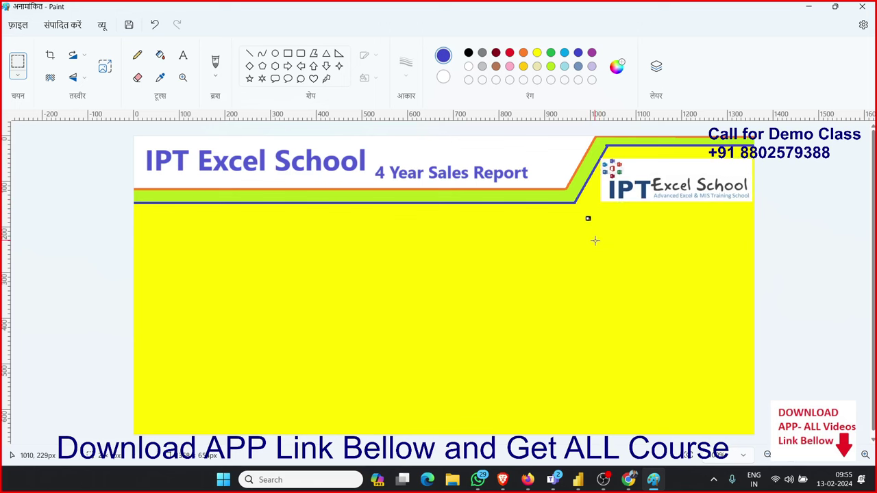
pyautogui.click(811, 311)
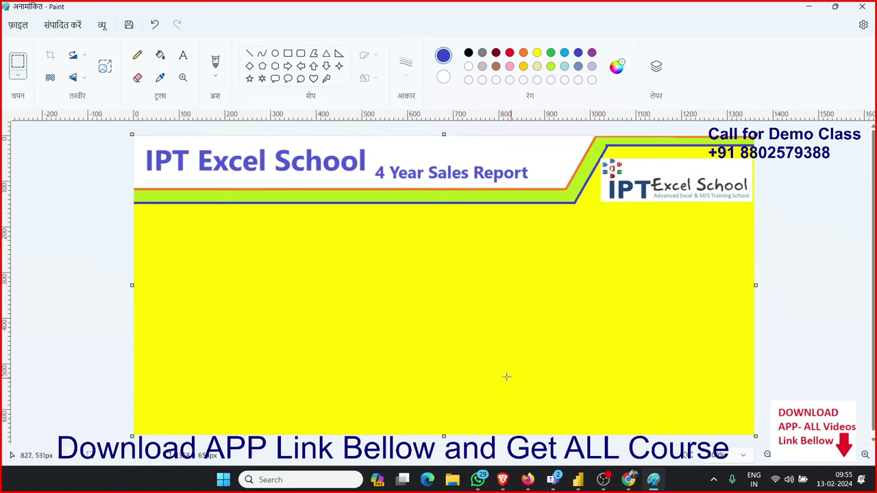
# Save the wallpaper as JPEG file 'bdrp' and close Paint.
pyautogui.hotkey('ctrl', 's')
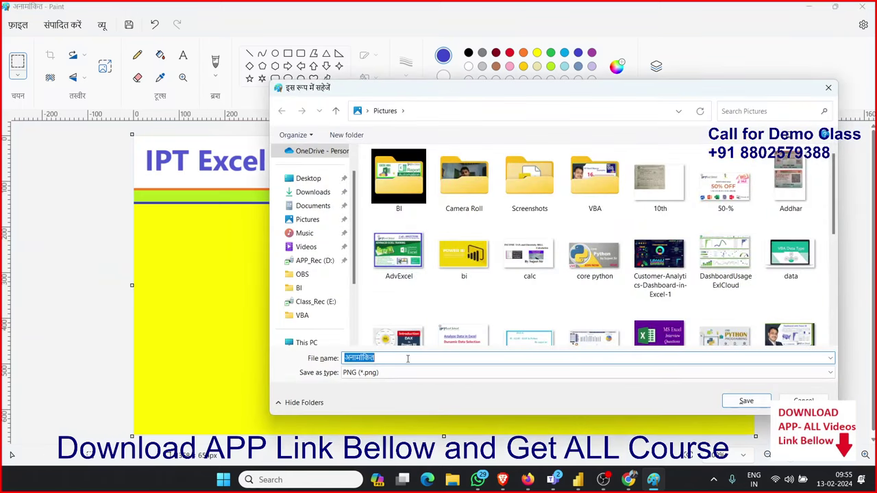
pyautogui.write('bdr')
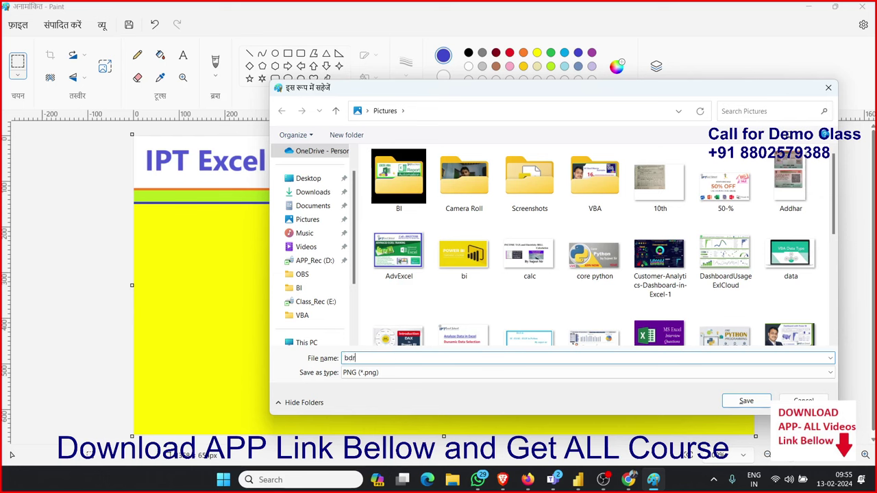
pyautogui.write('p')
pyautogui.click(527, 372)
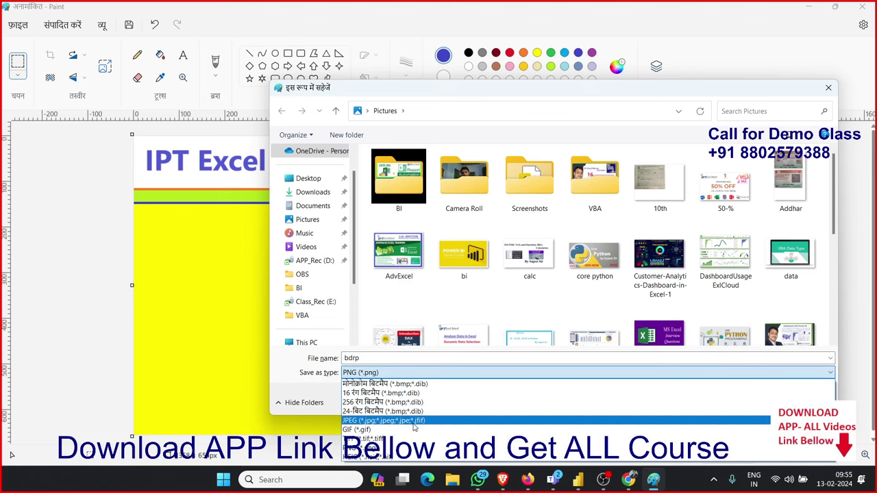
pyautogui.click(384, 420)
pyautogui.click(736, 404)
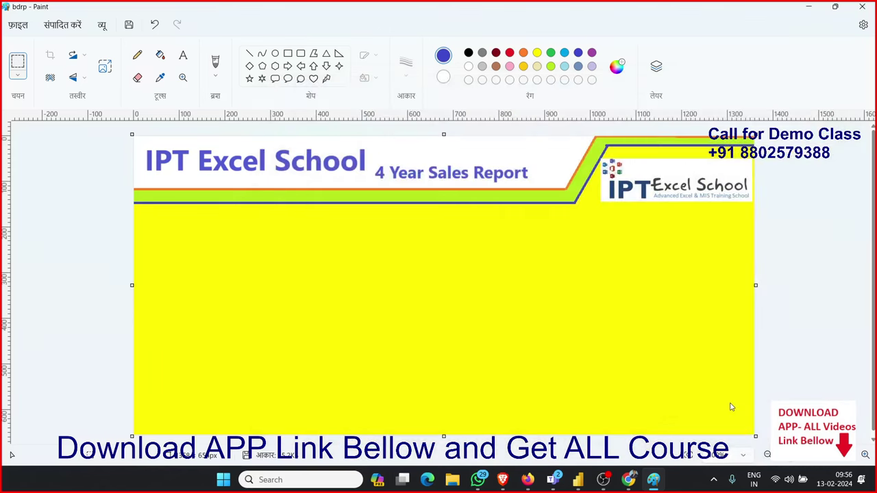
pyautogui.click(862, 6)
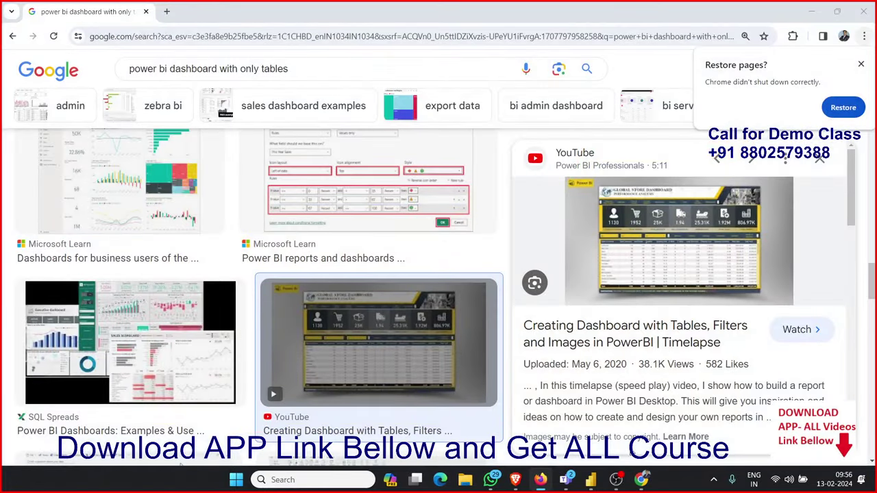
# Add a new blank report page and show its Wallpaper settings.
pyautogui.click(591, 481)
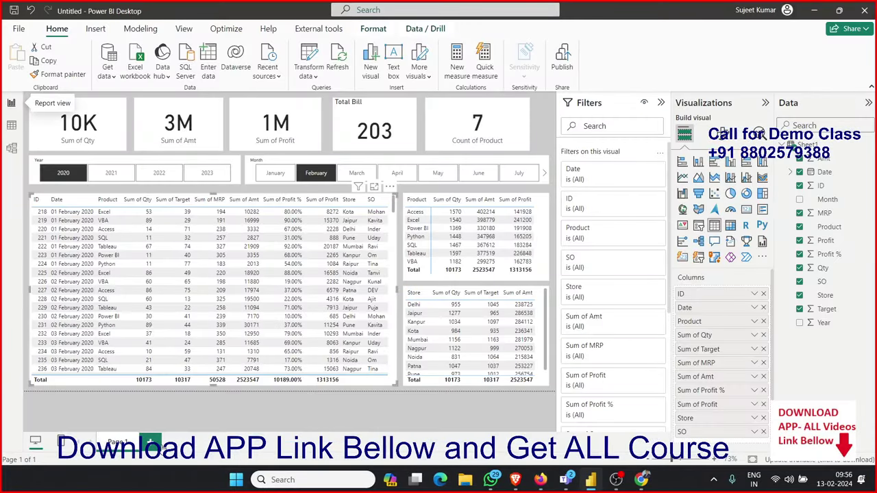
pyautogui.click(150, 442)
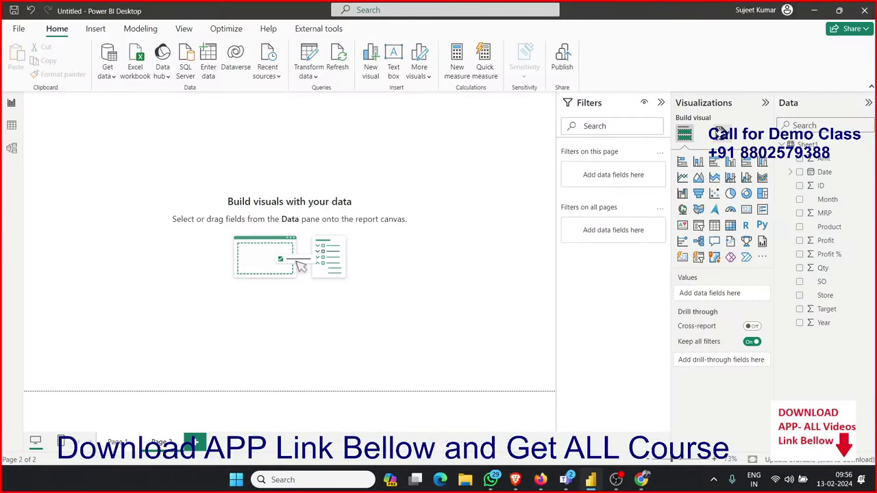
pyautogui.click(722, 133)
pyautogui.click(700, 257)
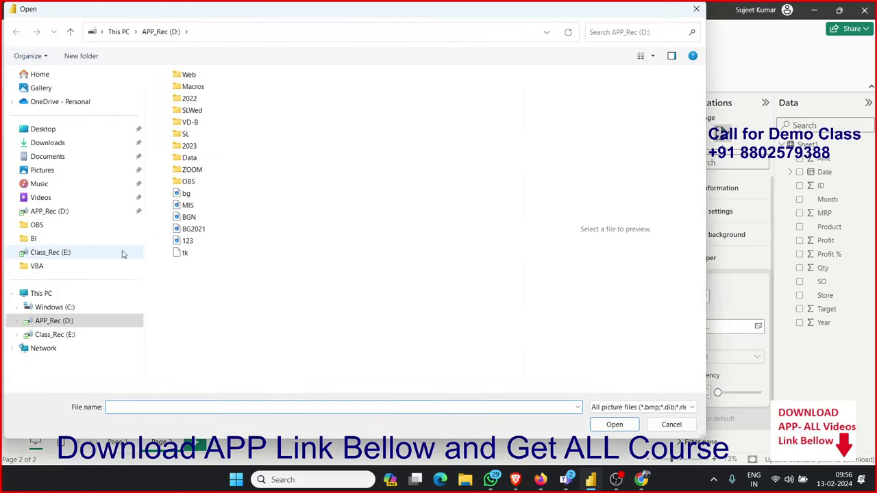
# Browse the Pictures folder and set BIBG as the page wallpaper.
pyautogui.click(42, 170)
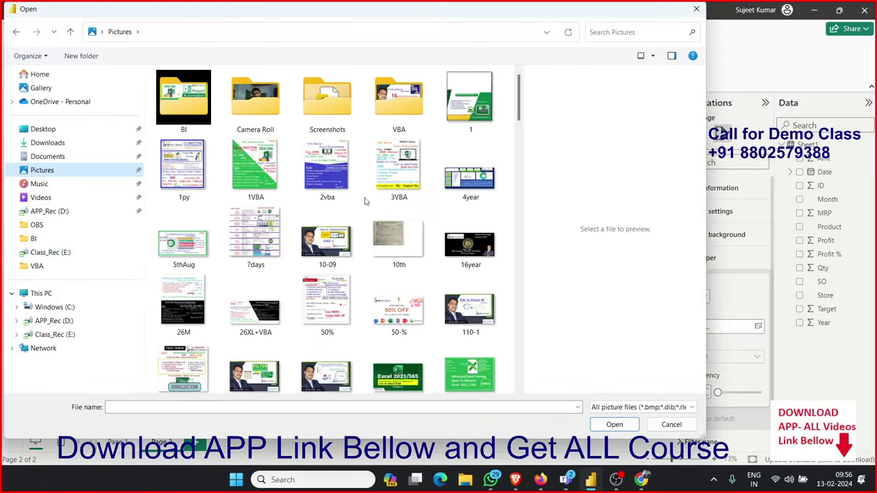
pyautogui.click(480, 197)
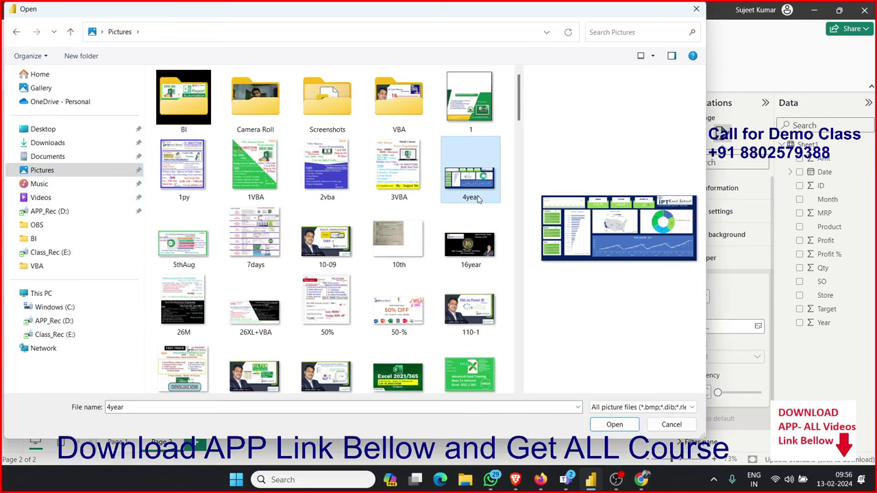
pyautogui.write('bi')
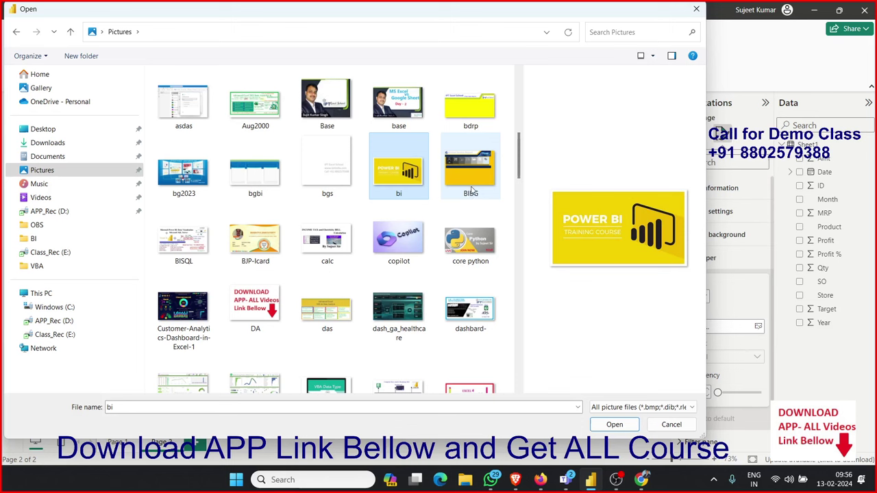
pyautogui.click(472, 193)
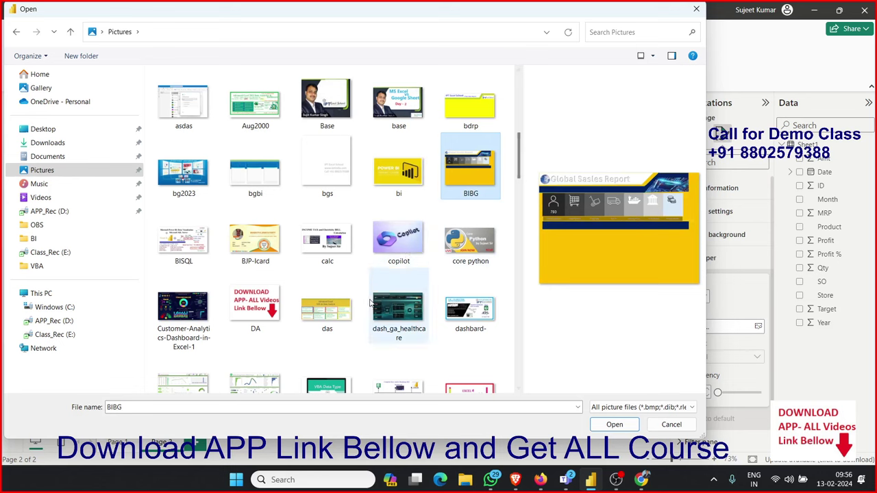
pyautogui.doubleClick(107, 408)
pyautogui.write('bg')
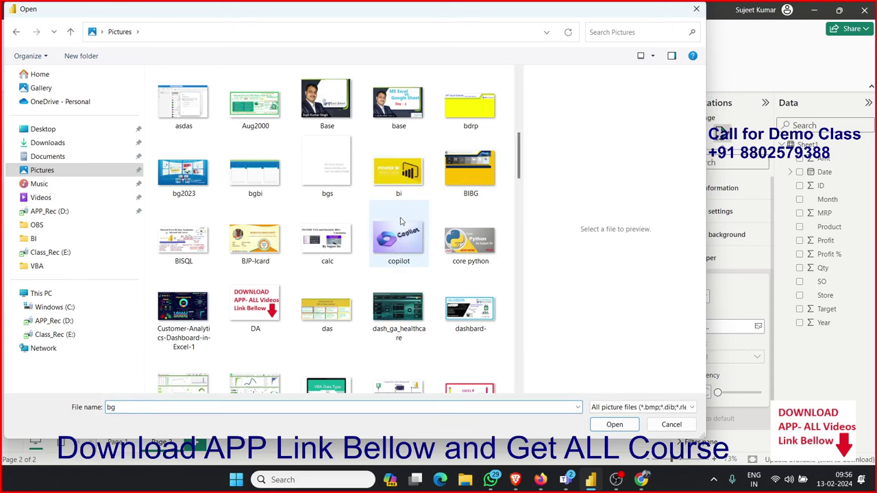
pyautogui.click(267, 184)
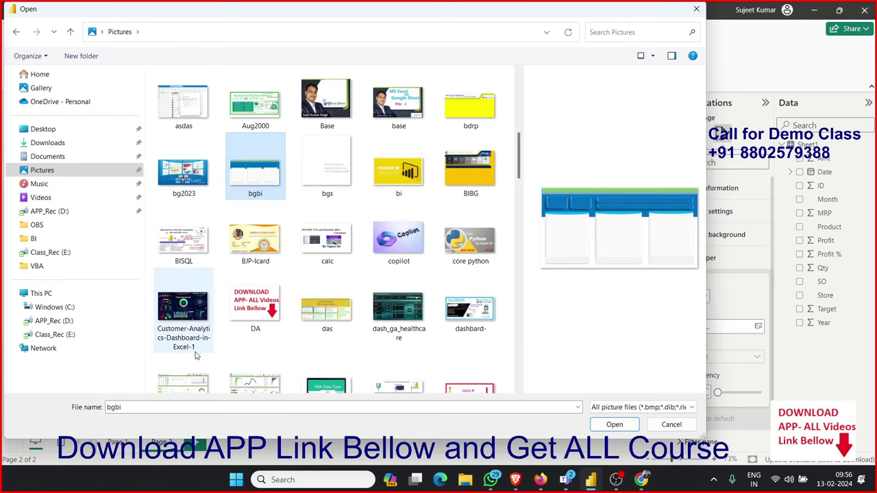
pyautogui.click(478, 192)
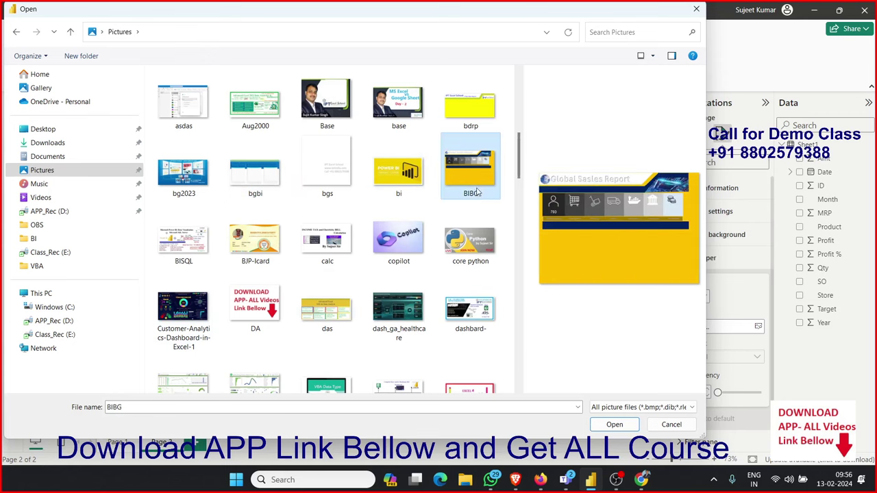
pyautogui.click(625, 428)
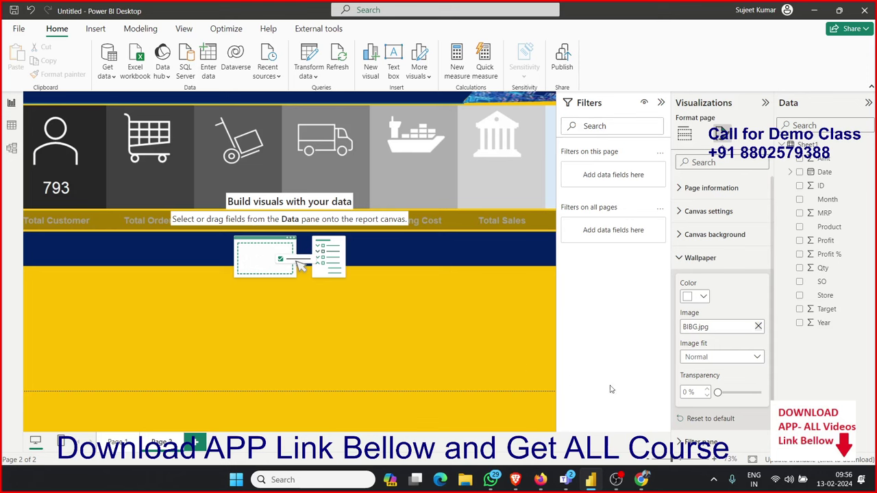
# Set the BIBG wallpaper's Image fit to Fit, then remove the image.
pyautogui.click(719, 358)
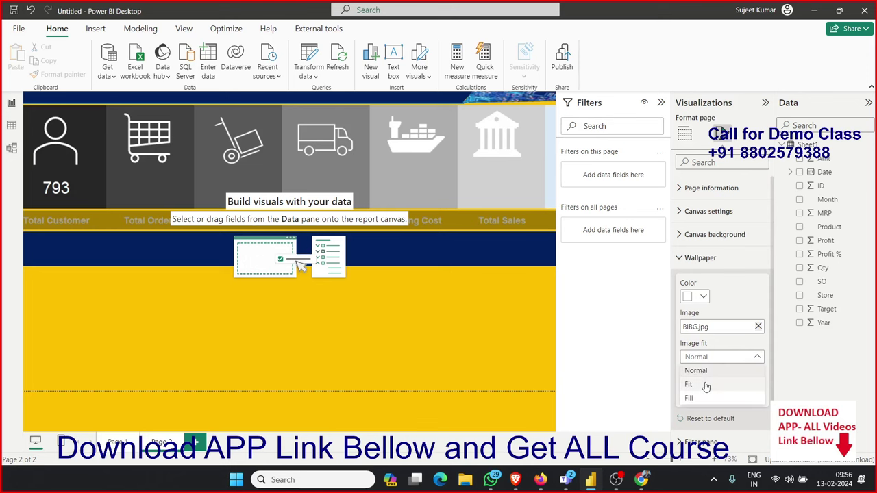
pyautogui.click(705, 387)
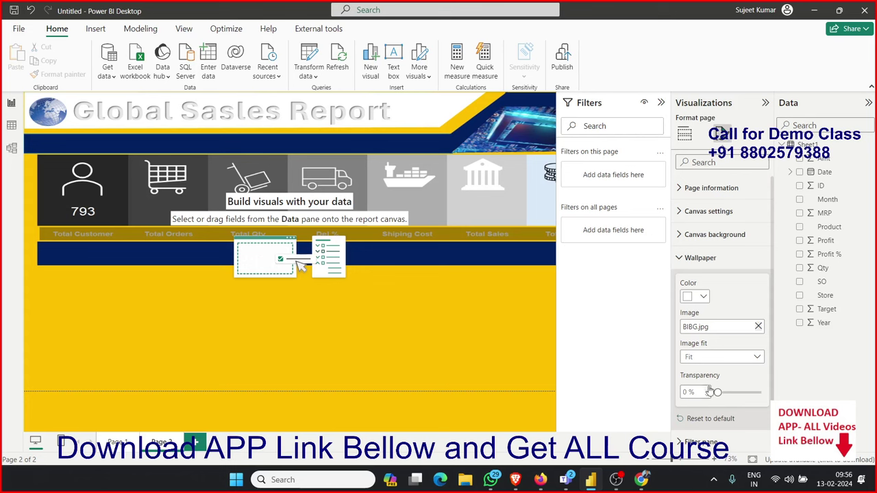
pyautogui.click(758, 327)
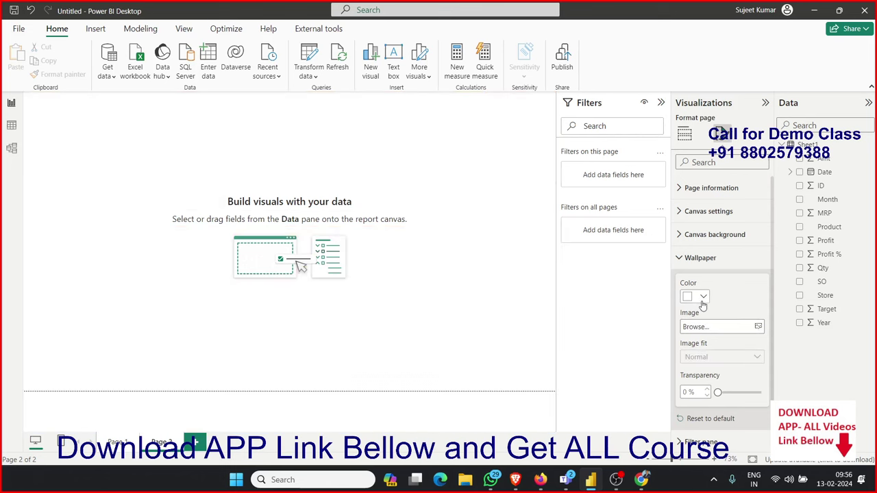
# Set bdrp.jpg from Pictures as the page wallpaper with Image fit set to Fit.
pyautogui.click(751, 328)
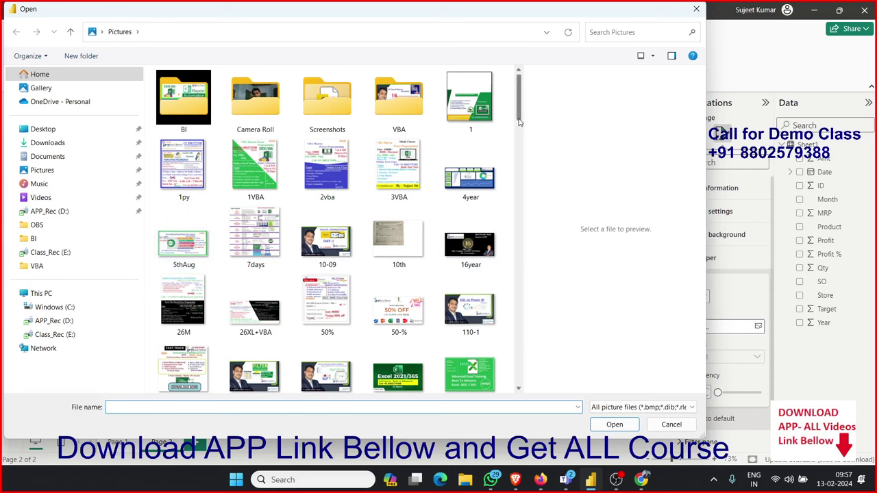
pyautogui.moveTo(519, 122); pyautogui.dragTo(522, 147)
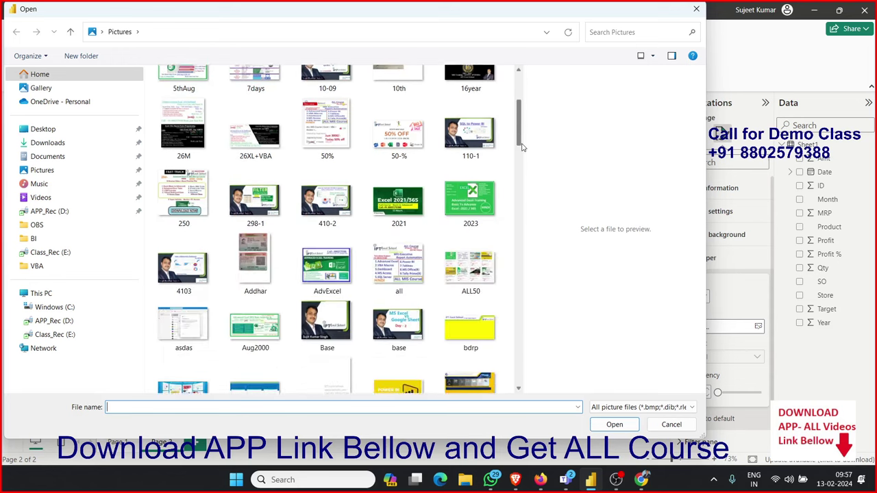
pyautogui.click(470, 294)
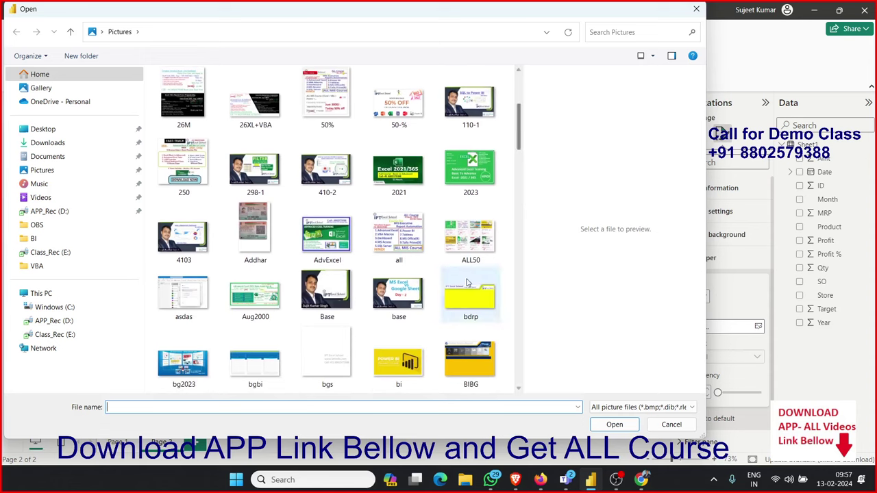
pyautogui.click(616, 424)
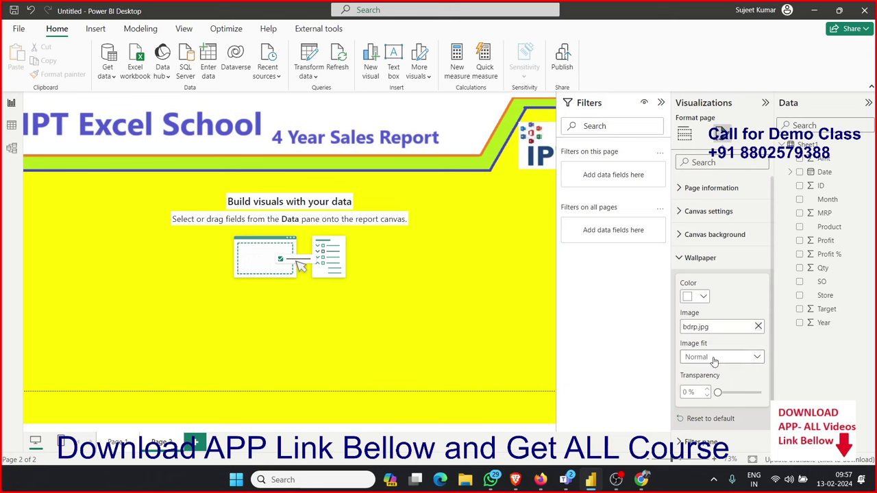
pyautogui.click(714, 361)
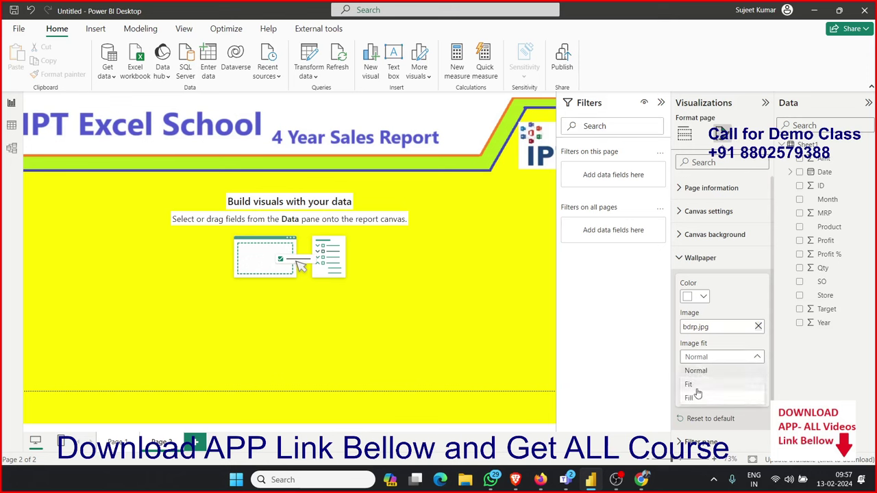
pyautogui.click(697, 386)
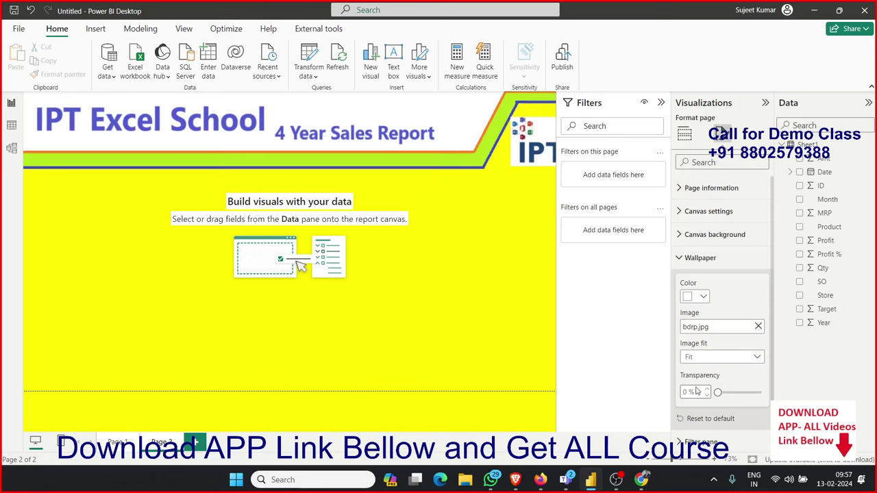
pyautogui.click(334, 327)
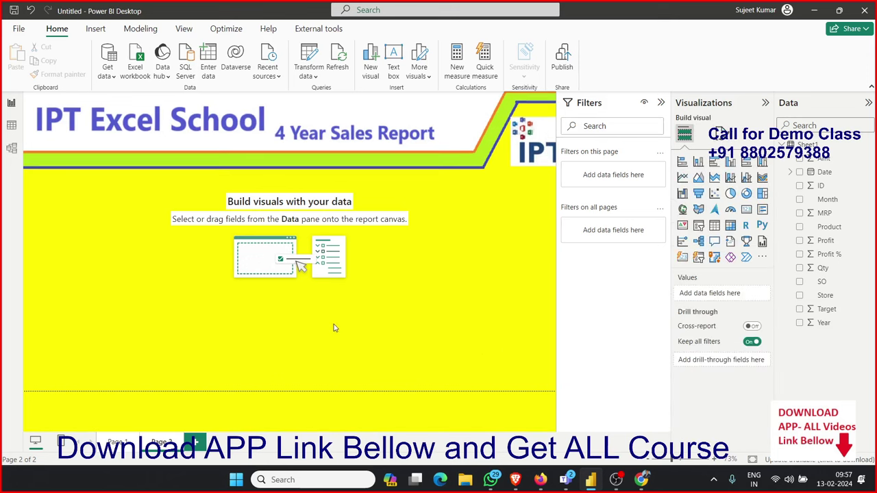
# Collapse the Filters, Visualizations and Data panes, then expand all three again.
pyautogui.click(661, 104)
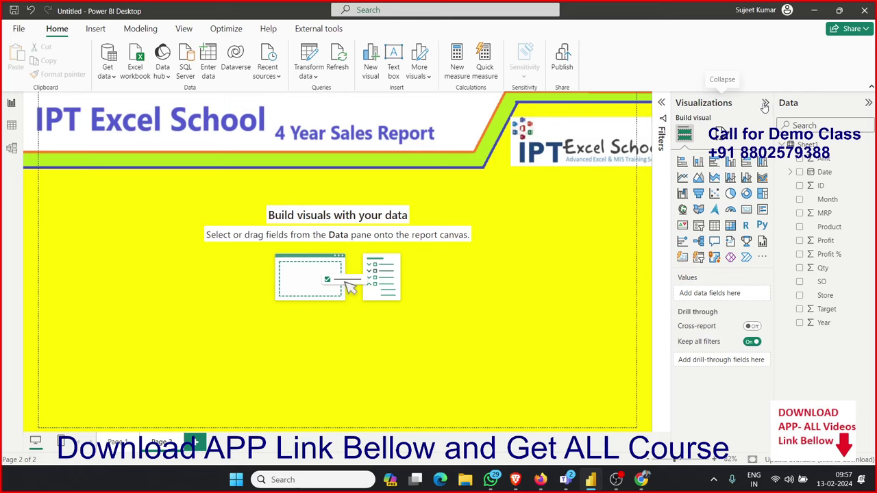
pyautogui.click(764, 105)
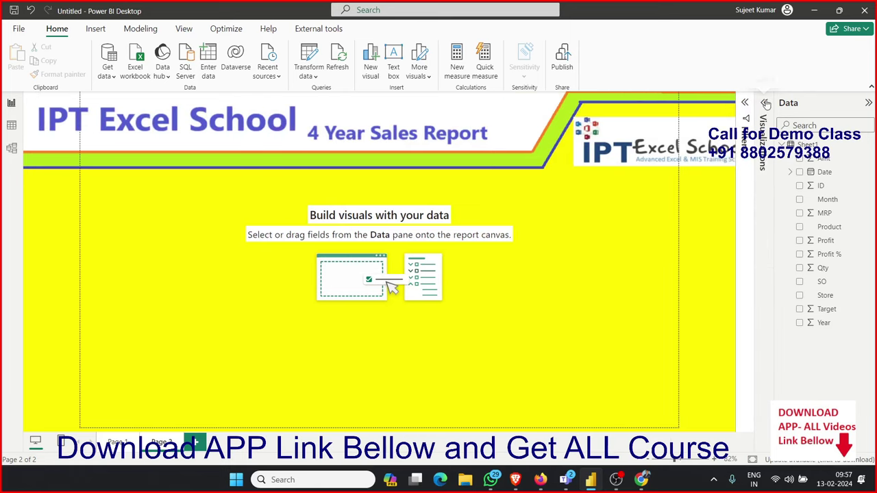
pyautogui.click(763, 102)
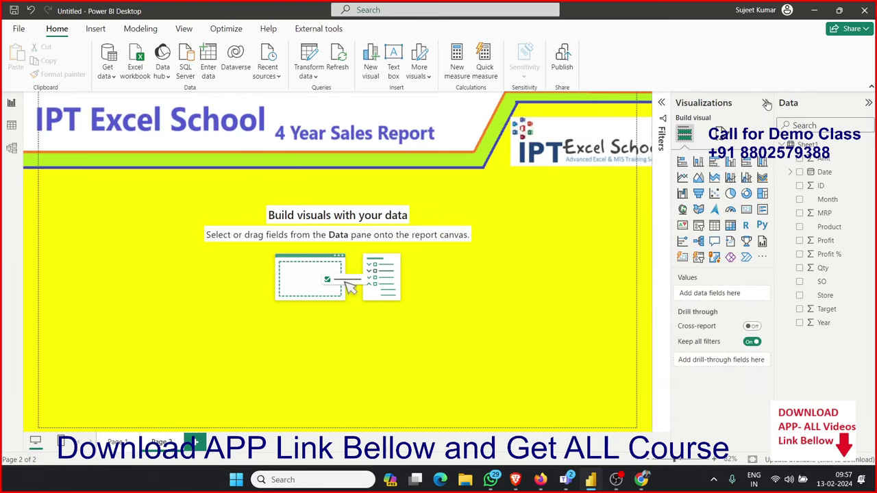
pyautogui.click(868, 104)
pyautogui.click(853, 104)
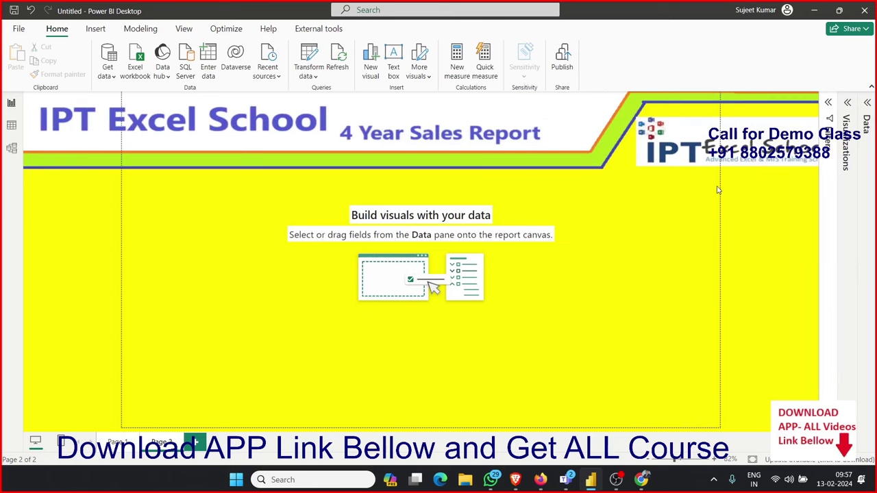
pyautogui.click(829, 104)
pyautogui.click(847, 104)
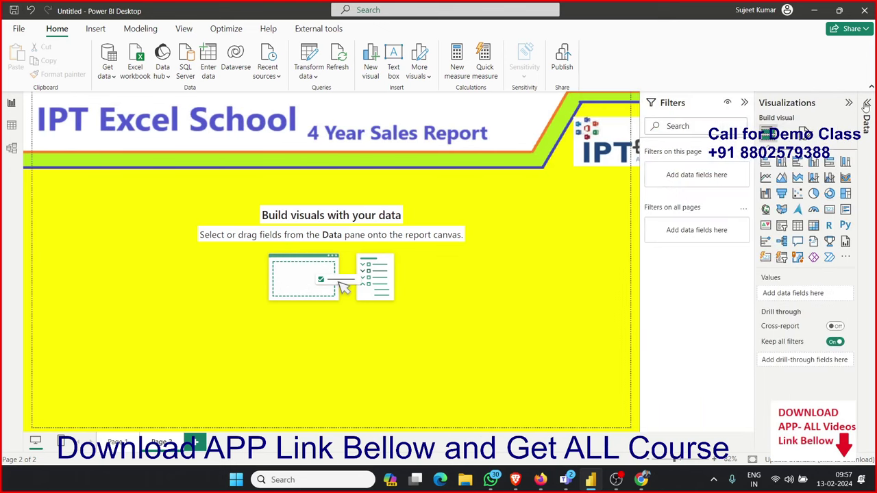
pyautogui.click(866, 104)
# Adjust the wallpaper Transparency slider under Format page, then return to Build visual.
pyautogui.click(724, 134)
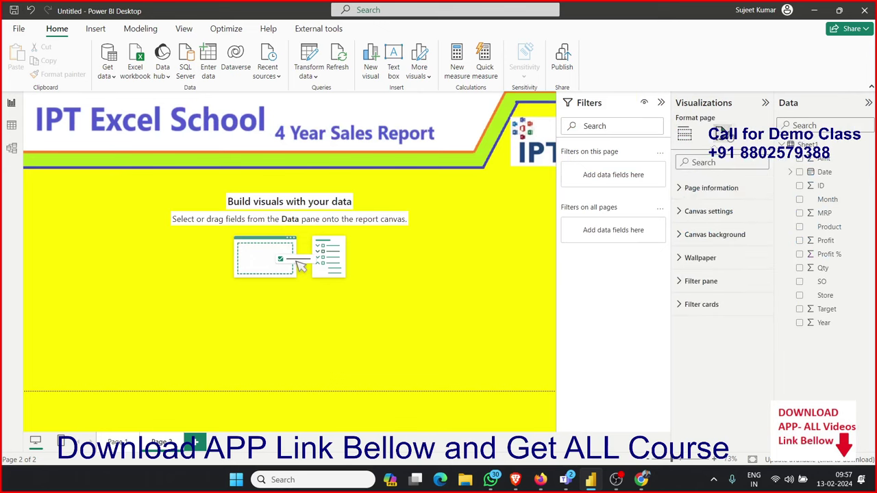
pyautogui.click(702, 258)
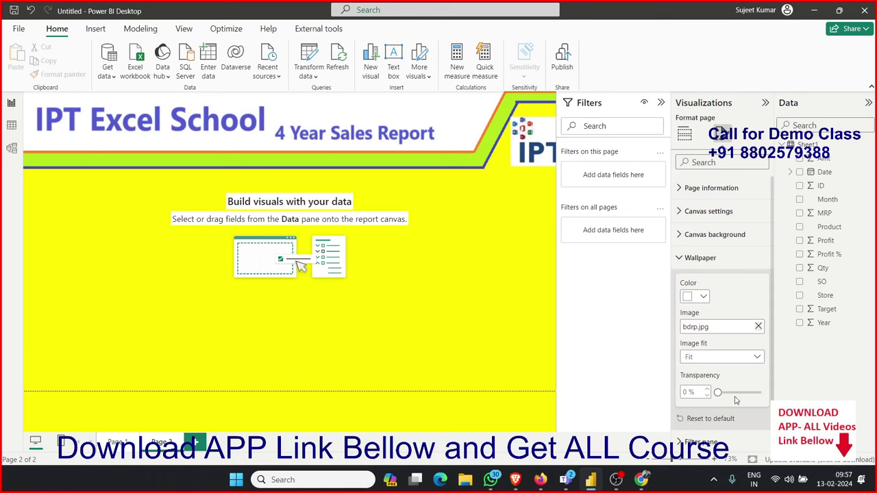
pyautogui.moveTo(718, 392)
pyautogui.mouseDown()
pyautogui.moveTo(730, 393)
pyautogui.moveTo(722, 392)
pyautogui.mouseUp()
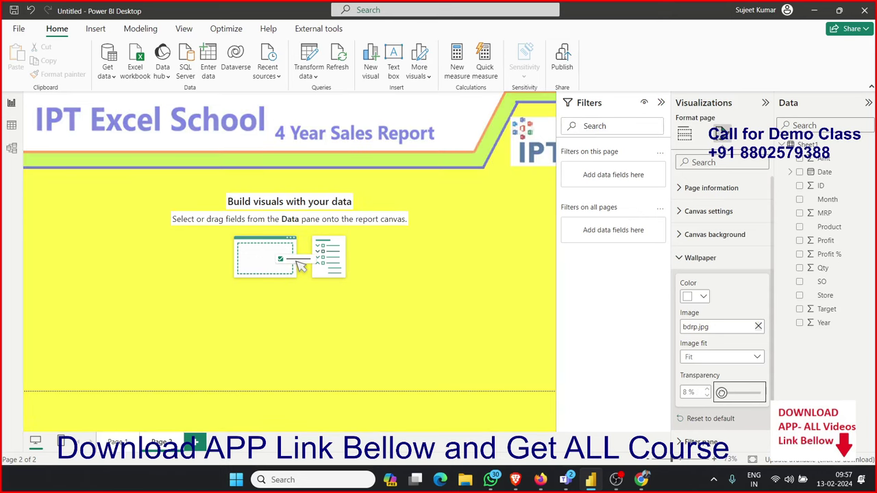
pyautogui.click(215, 319)
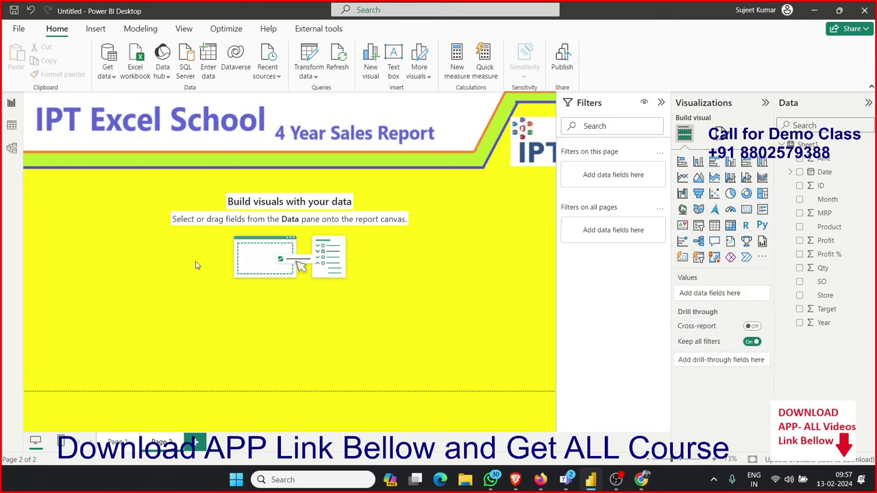
pyautogui.click(641, 480)
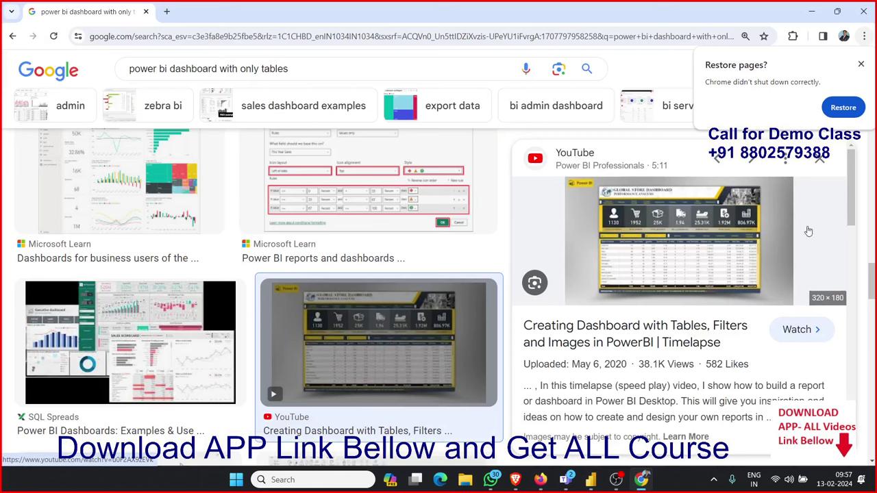
pyautogui.hotkey('alt', 'Tab')
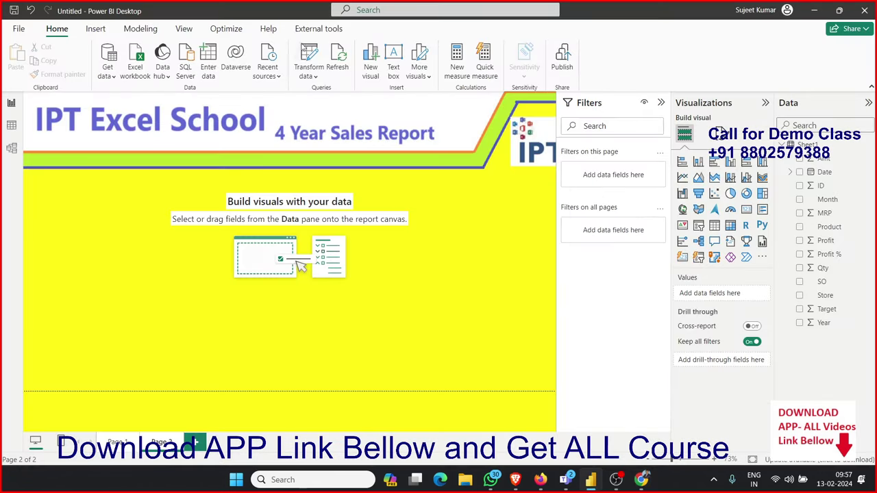
# Insert the QTY screenshot from Pictures\Screenshots as an image on the page.
pyautogui.click(95, 29)
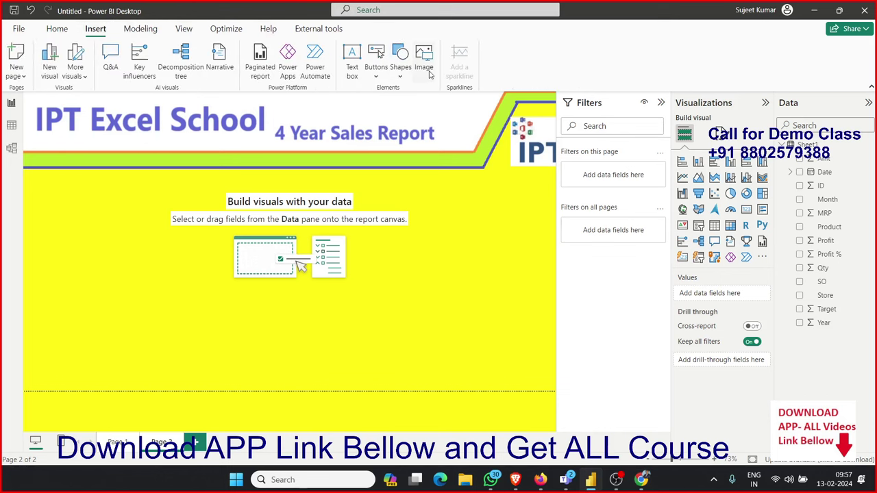
pyautogui.click(429, 74)
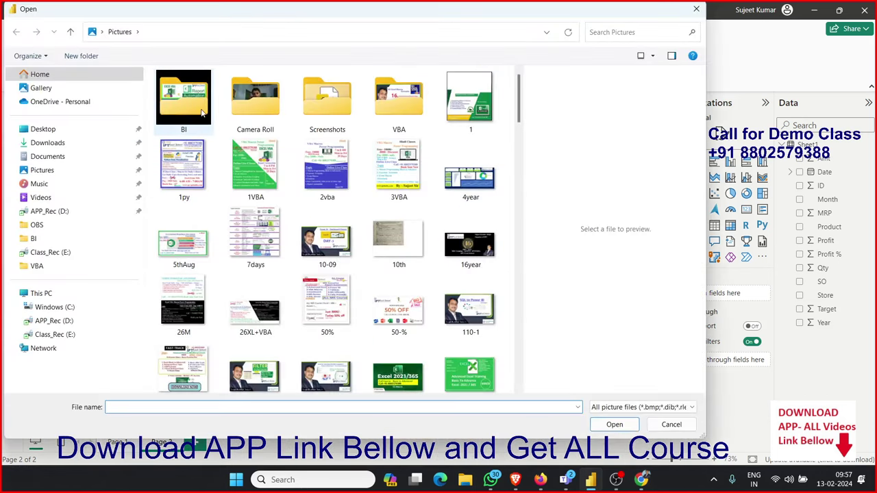
pyautogui.doubleClick(343, 111)
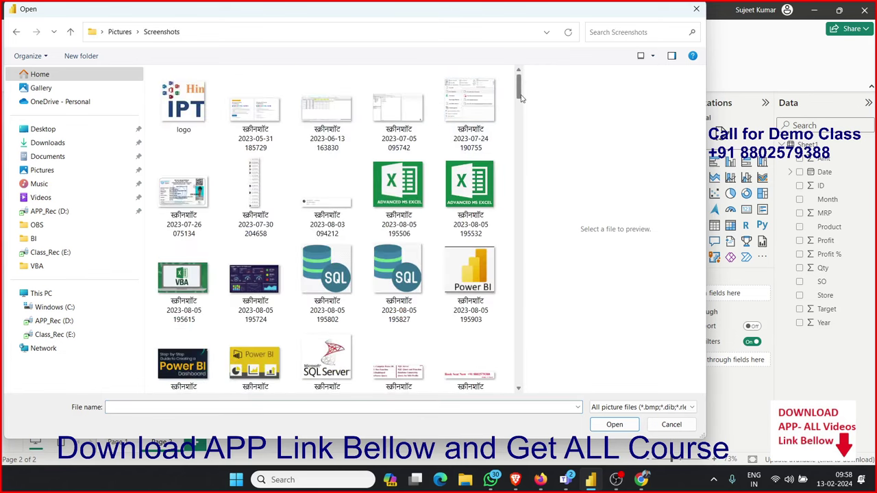
pyautogui.moveTo(520, 96); pyautogui.dragTo(526, 390)
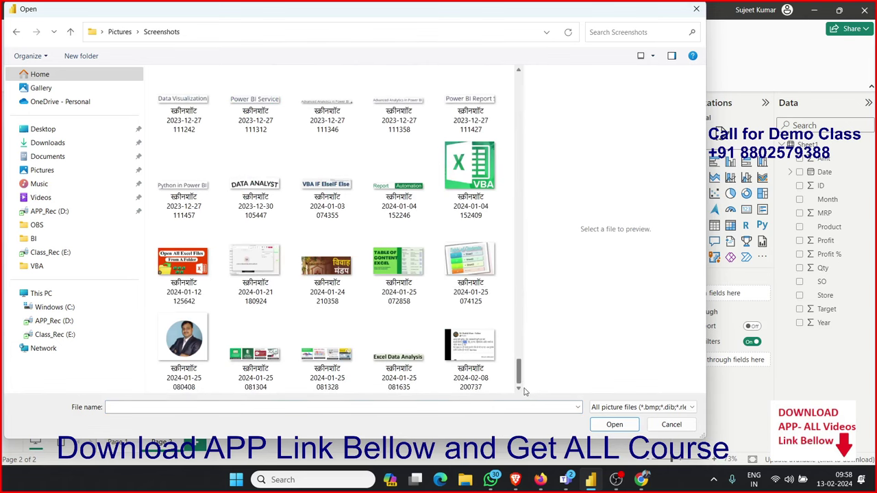
pyautogui.click(637, 407)
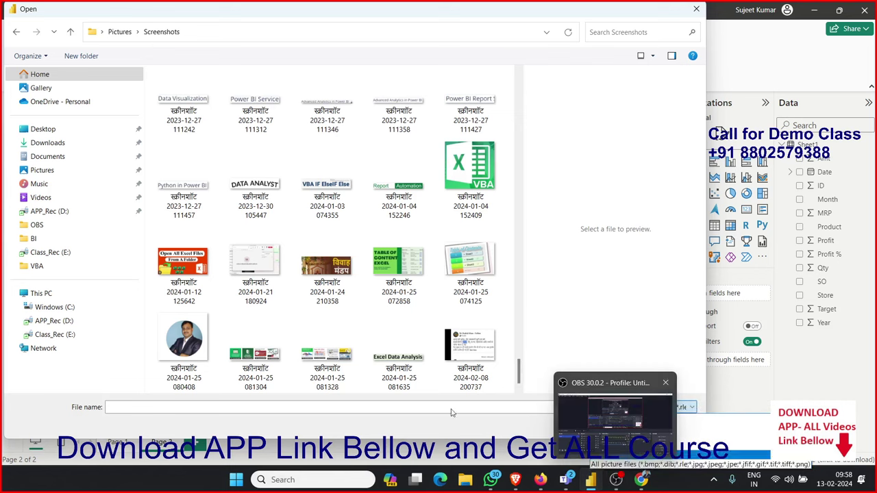
pyautogui.click(610, 466)
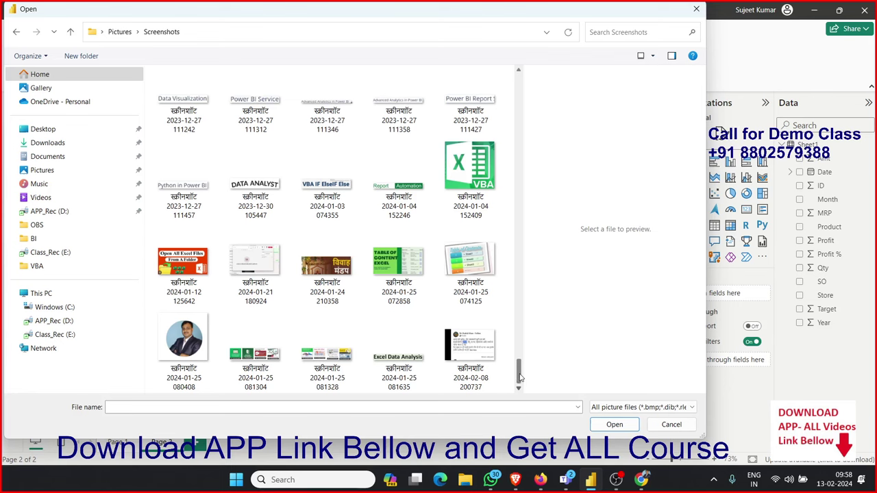
pyautogui.moveTo(518, 374); pyautogui.dragTo(538, 304)
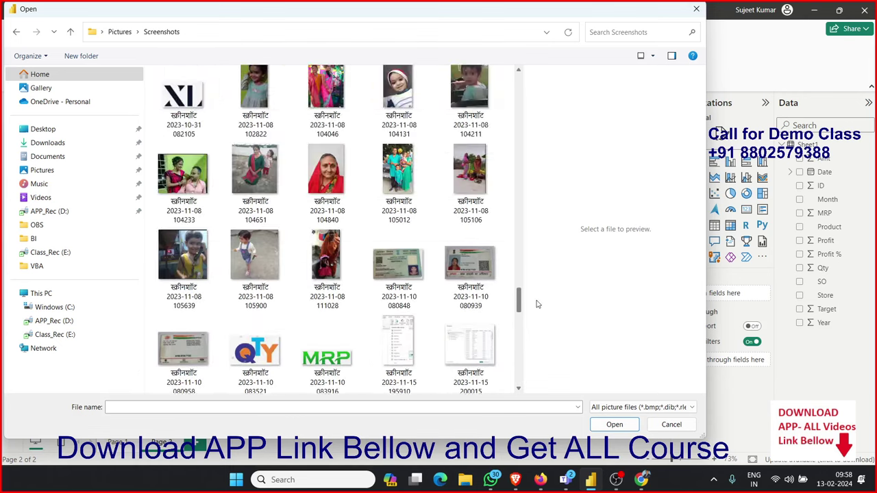
pyautogui.click(274, 351)
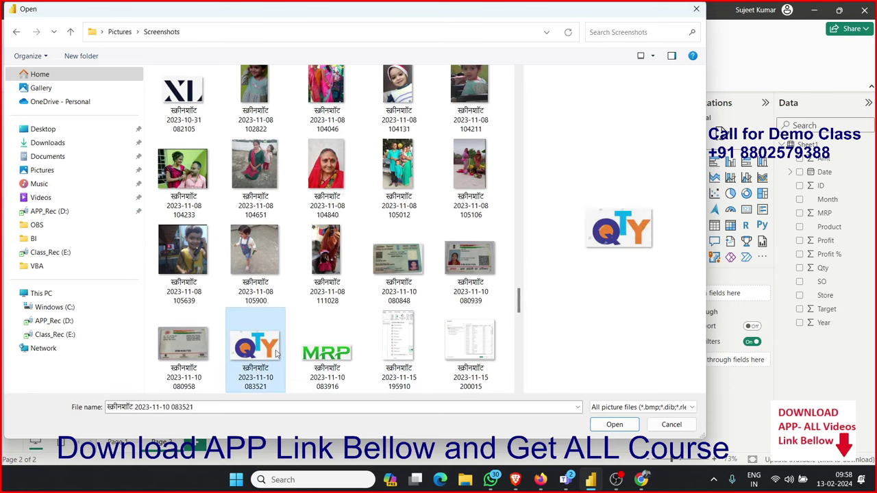
pyautogui.click(604, 424)
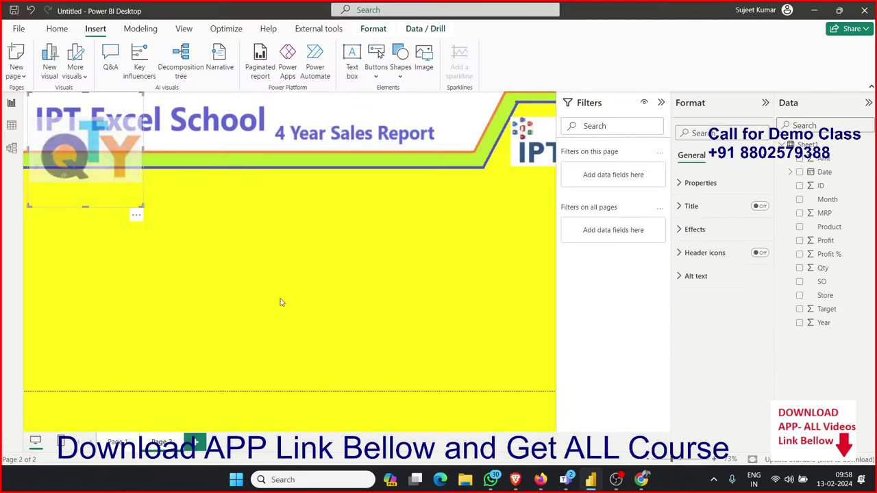
# Shrink and lower the QTY picture, then add a top-left card showing 487K Sum of Qty.
pyautogui.moveTo(141, 204)
pyautogui.mouseDown()
pyautogui.moveTo(87, 166)
pyautogui.moveTo(65, 137)
pyautogui.moveTo(72, 220)
pyautogui.moveTo(157, 377)
pyautogui.mouseUp()
pyautogui.click(321, 305)
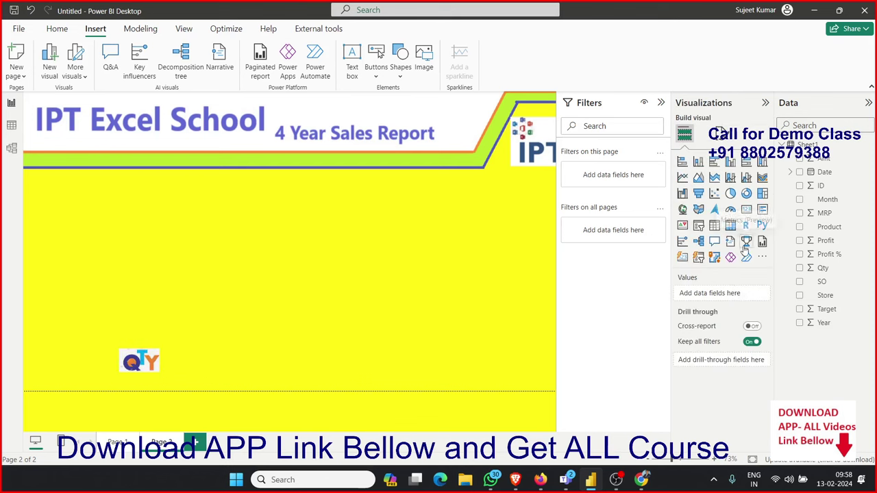
pyautogui.click(747, 212)
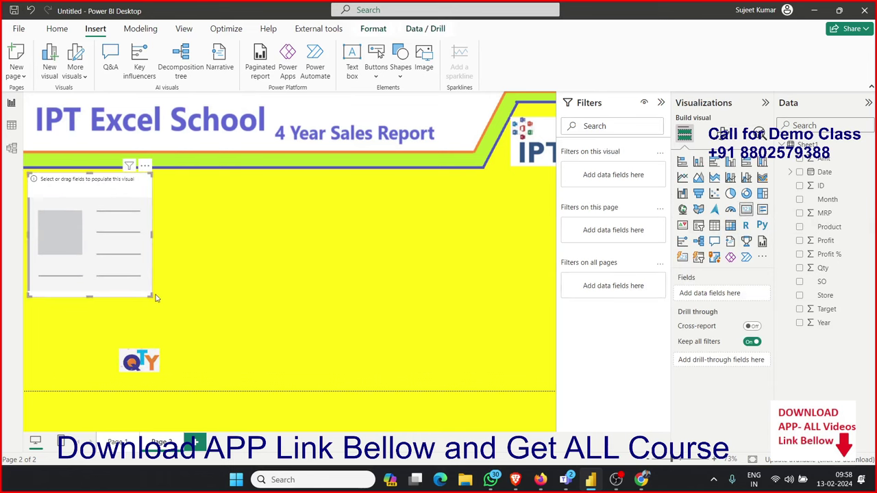
pyautogui.moveTo(149, 294); pyautogui.dragTo(134, 225)
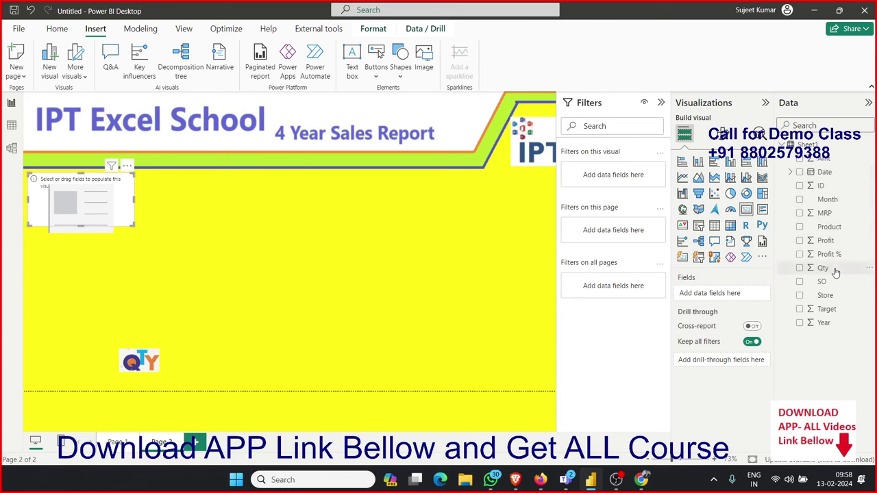
pyautogui.moveTo(835, 273); pyautogui.dragTo(96, 205)
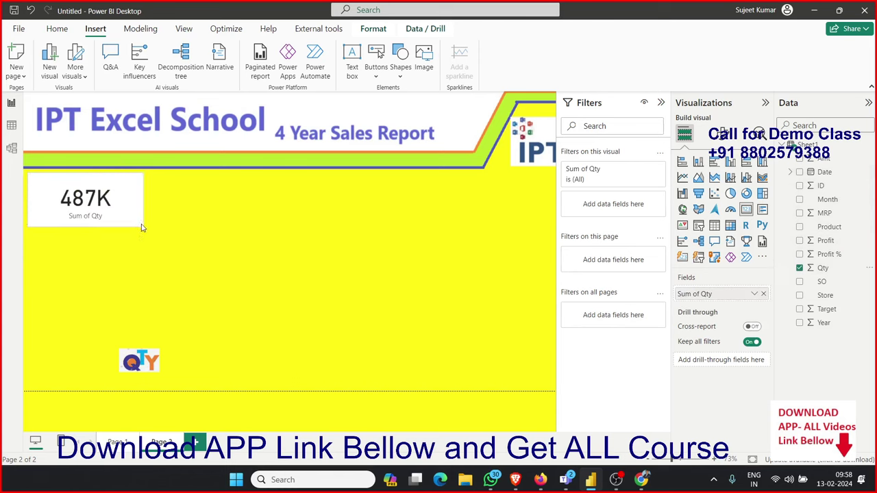
# Move the QTY picture onto the 487K card's left side and send the card one layer back.
pyautogui.click(141, 219)
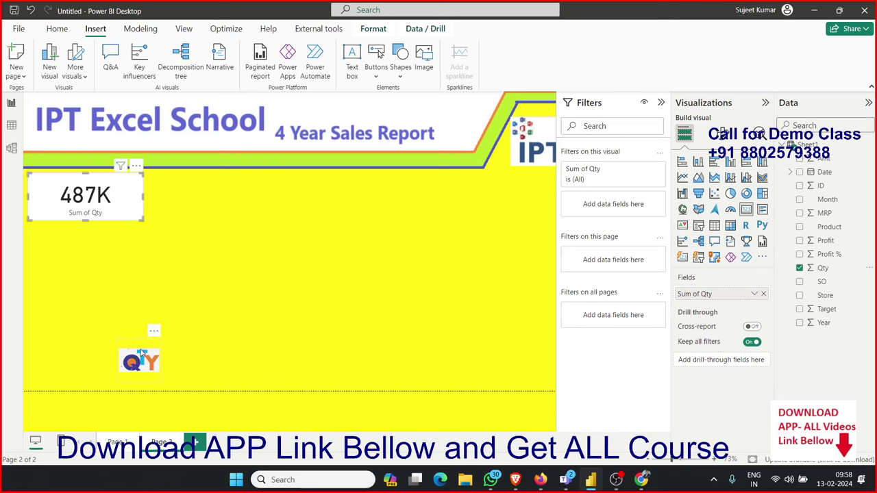
pyautogui.moveTo(137, 351)
pyautogui.mouseDown()
pyautogui.moveTo(67, 212)
pyautogui.moveTo(47, 197)
pyautogui.moveTo(44, 213)
pyautogui.mouseUp()
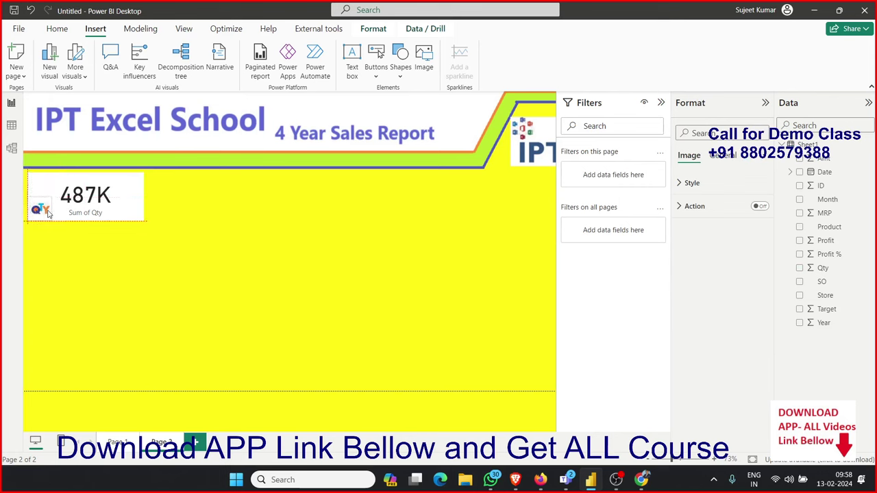
pyautogui.click(119, 275)
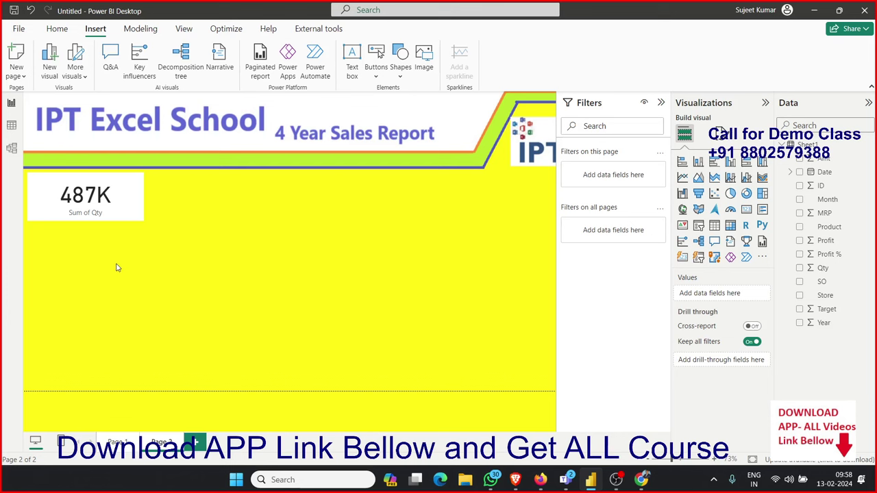
pyautogui.moveTo(85, 199)
pyautogui.click(114, 211)
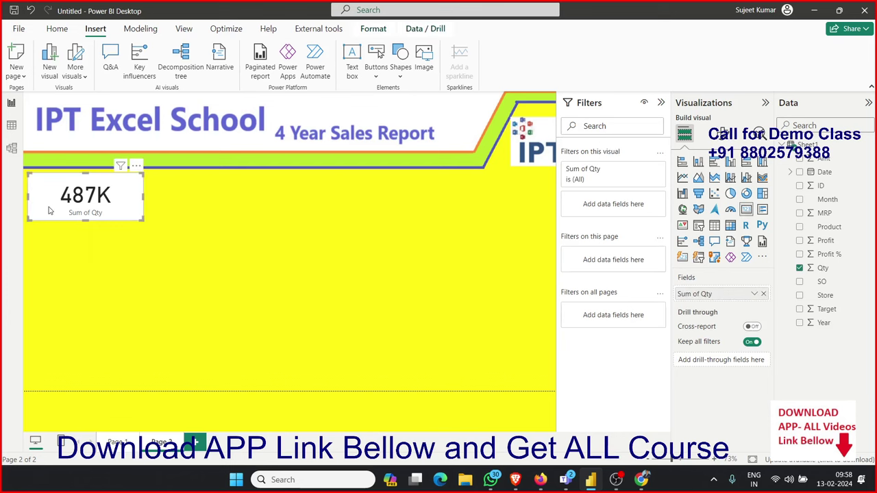
pyautogui.rightClick(59, 214)
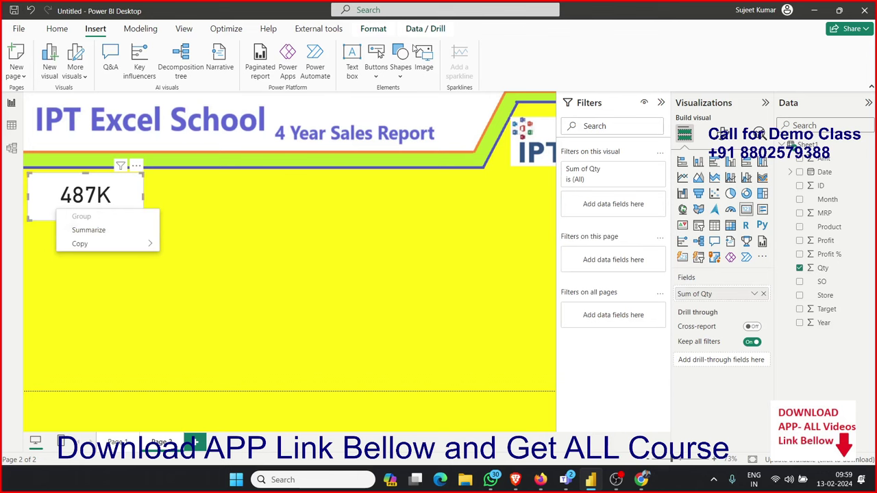
pyautogui.click(414, 32)
pyautogui.click(376, 34)
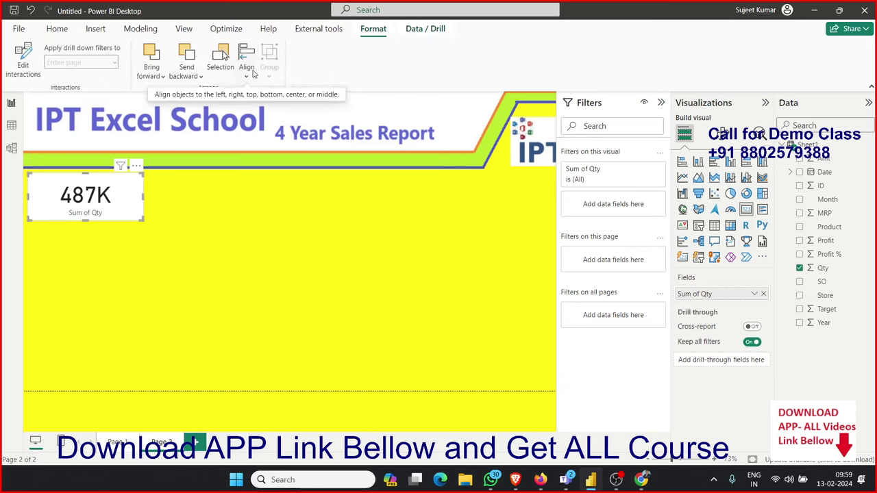
pyautogui.click(189, 67)
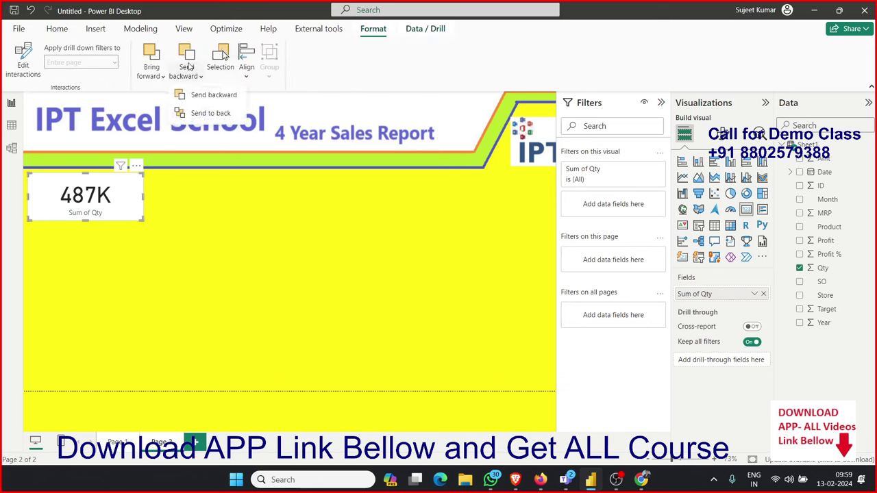
pyautogui.click(204, 95)
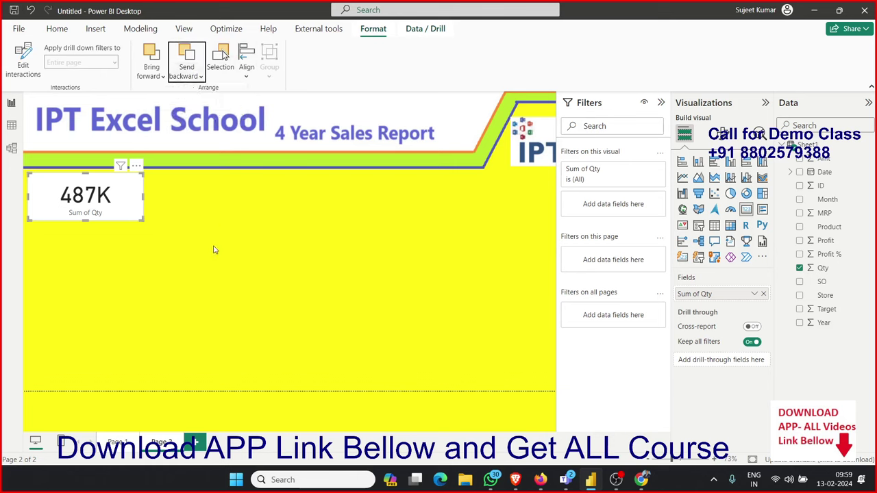
pyautogui.click(407, 297)
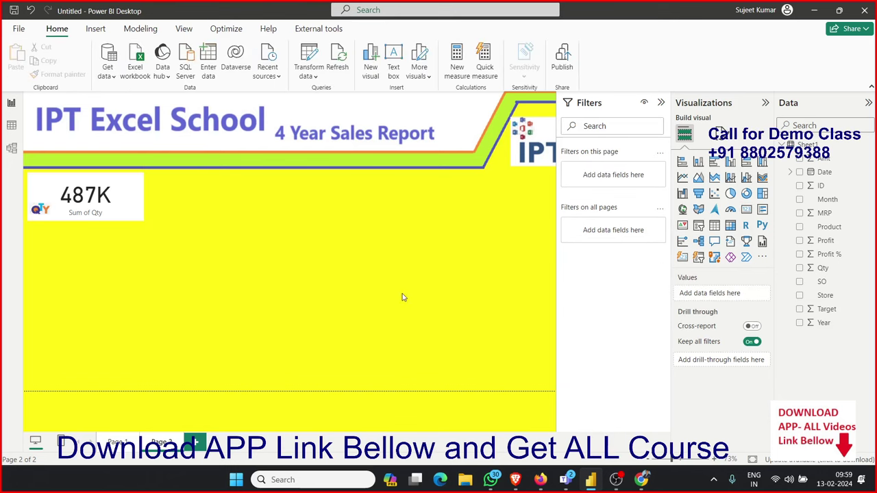